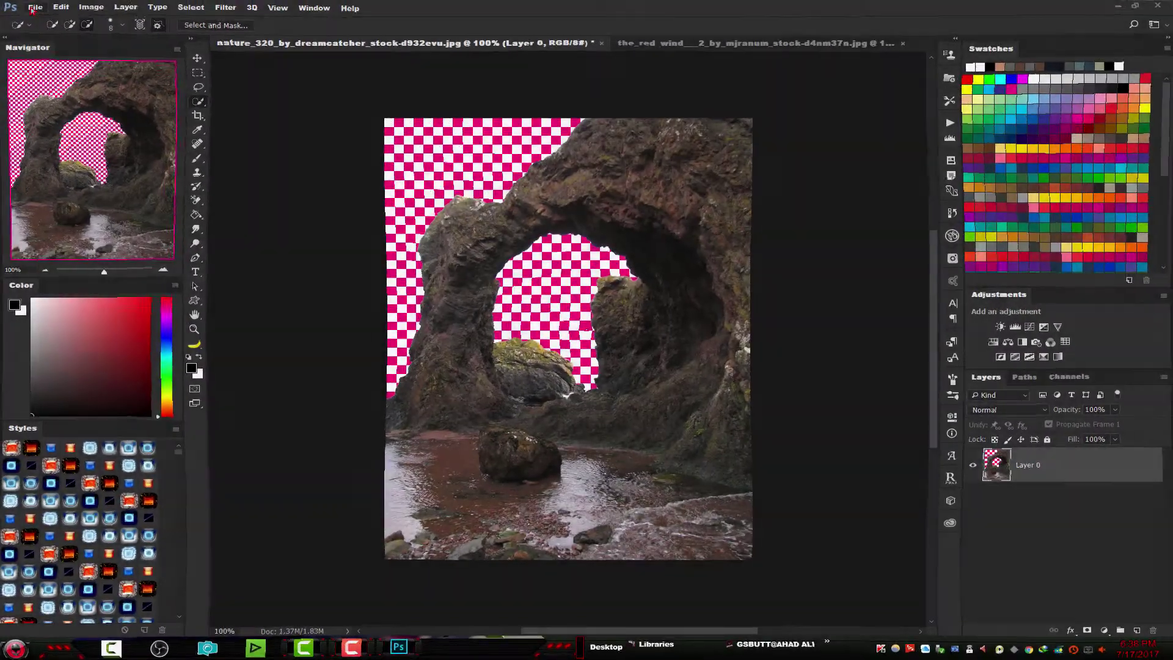
Step: Create an 8-bit 2250 × 1500 px document at 300 ppi from the recent preset
left_click(35, 7)
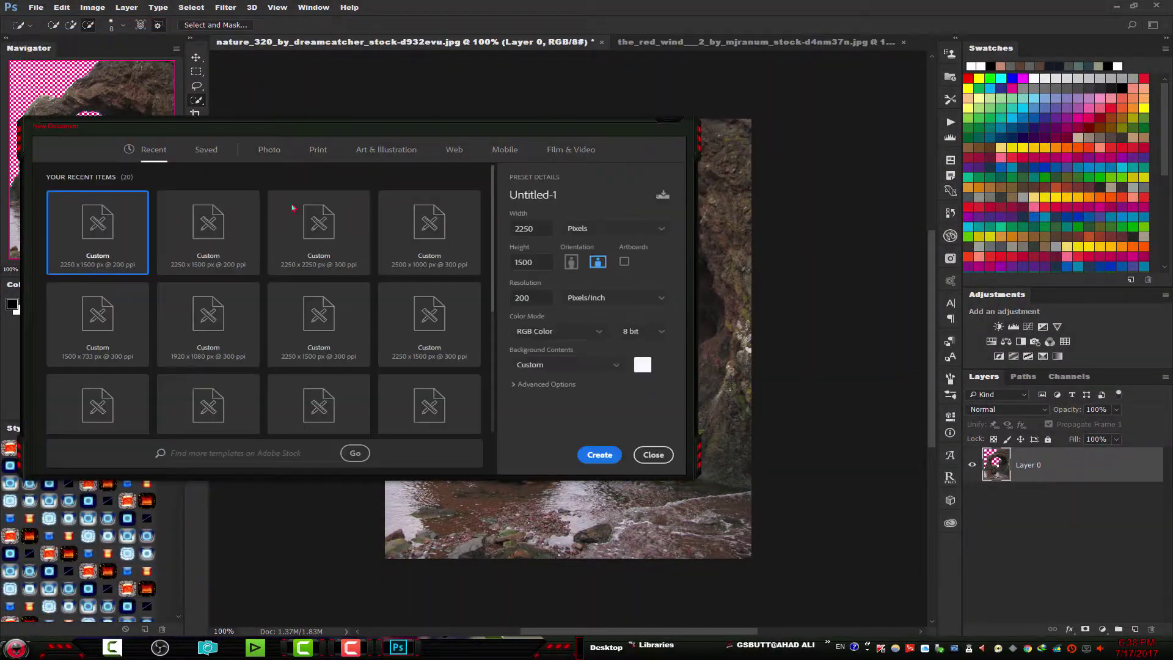
left_click(244, 252)
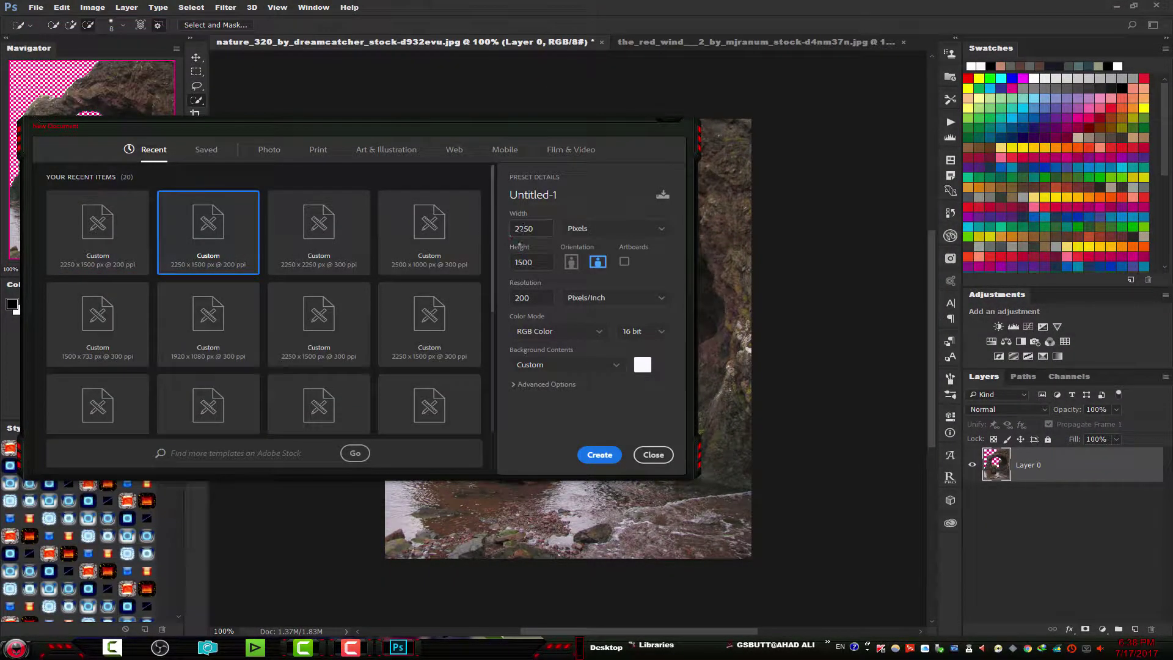
key("Tab")
key("Tab")
type("300")
left_click(660, 331)
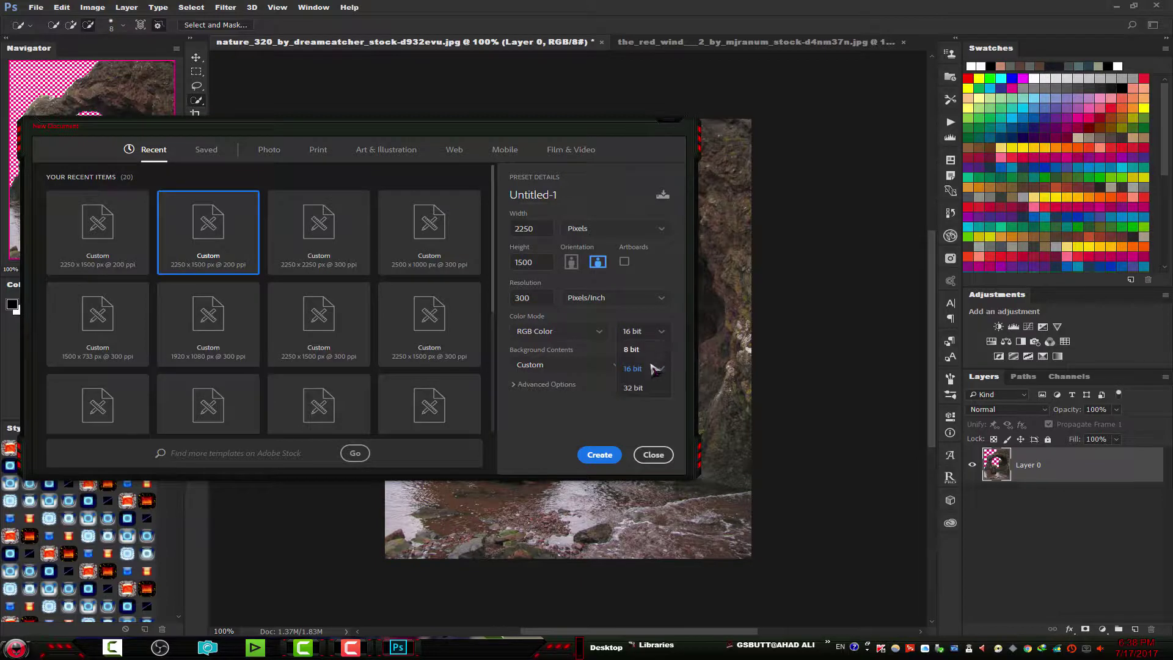
left_click(636, 351)
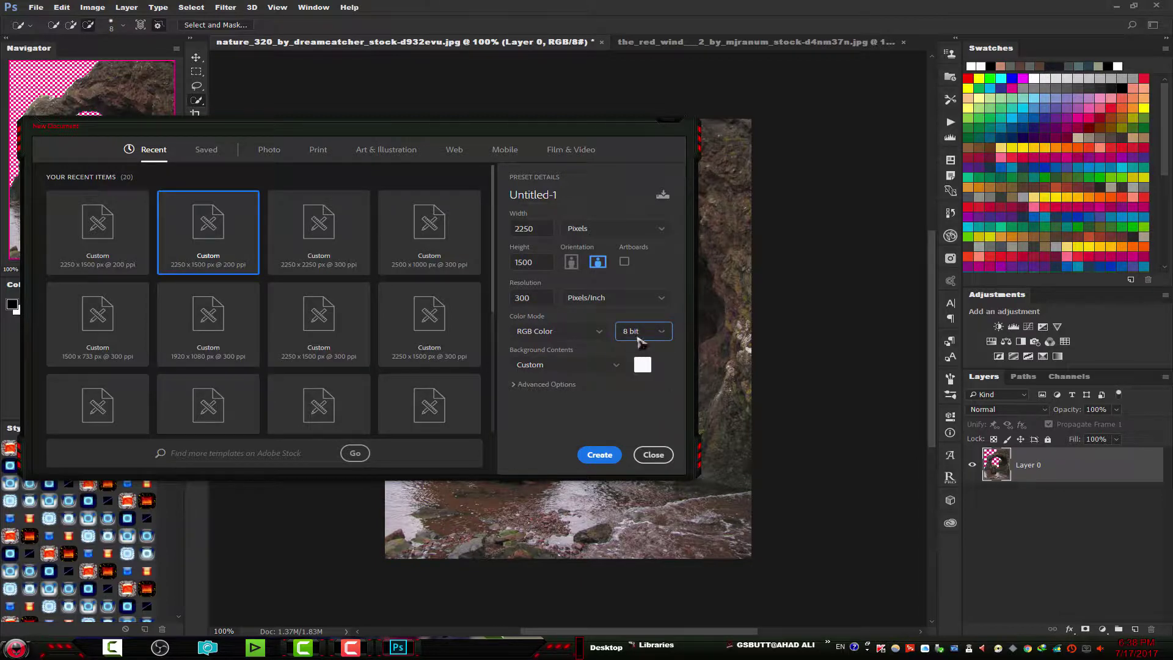
left_click(602, 455)
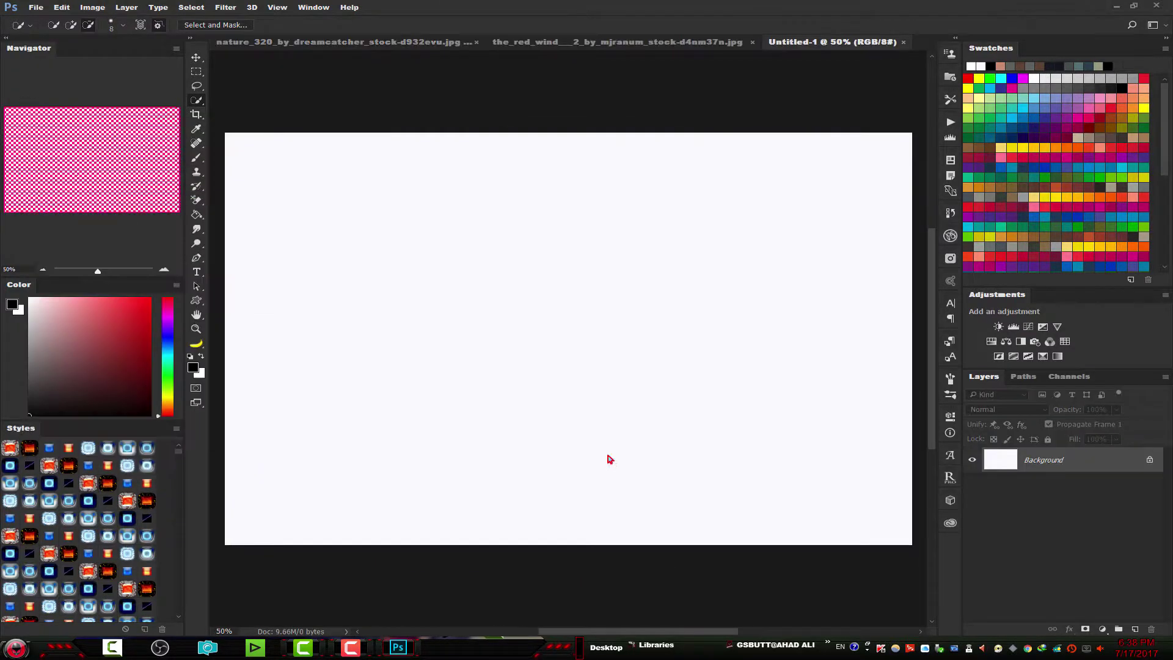
Step: Drag the cut-out nature_320 rock arch into the Untitled-1 document as Layer 1
left_click(196, 60)
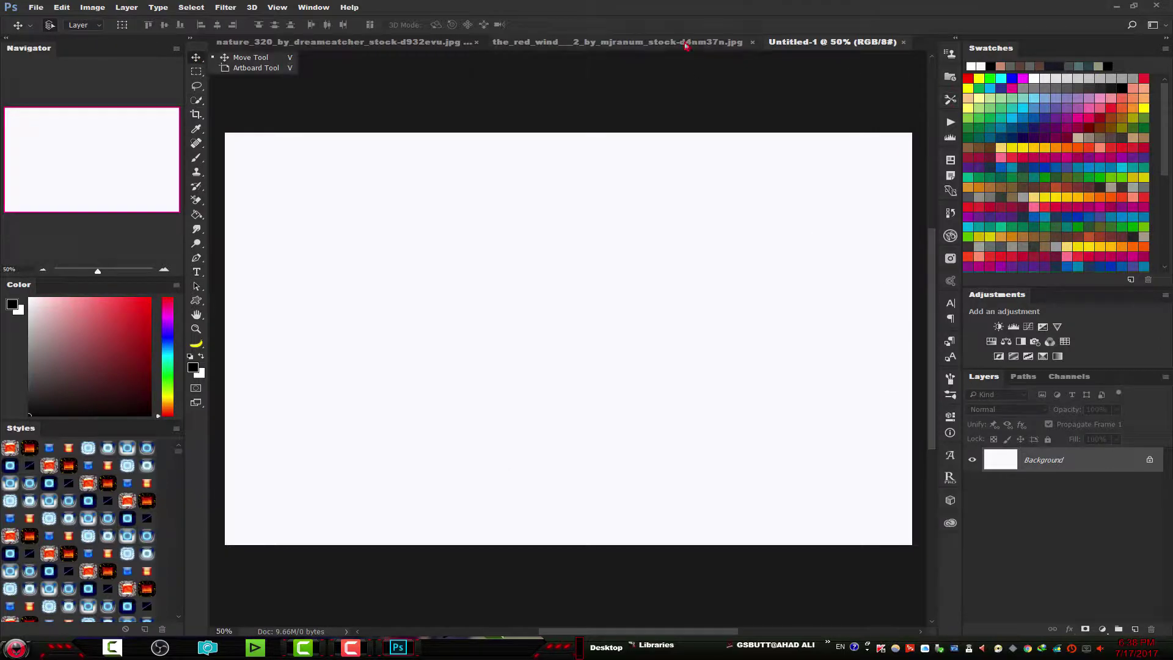
left_click(702, 42)
left_click(342, 42)
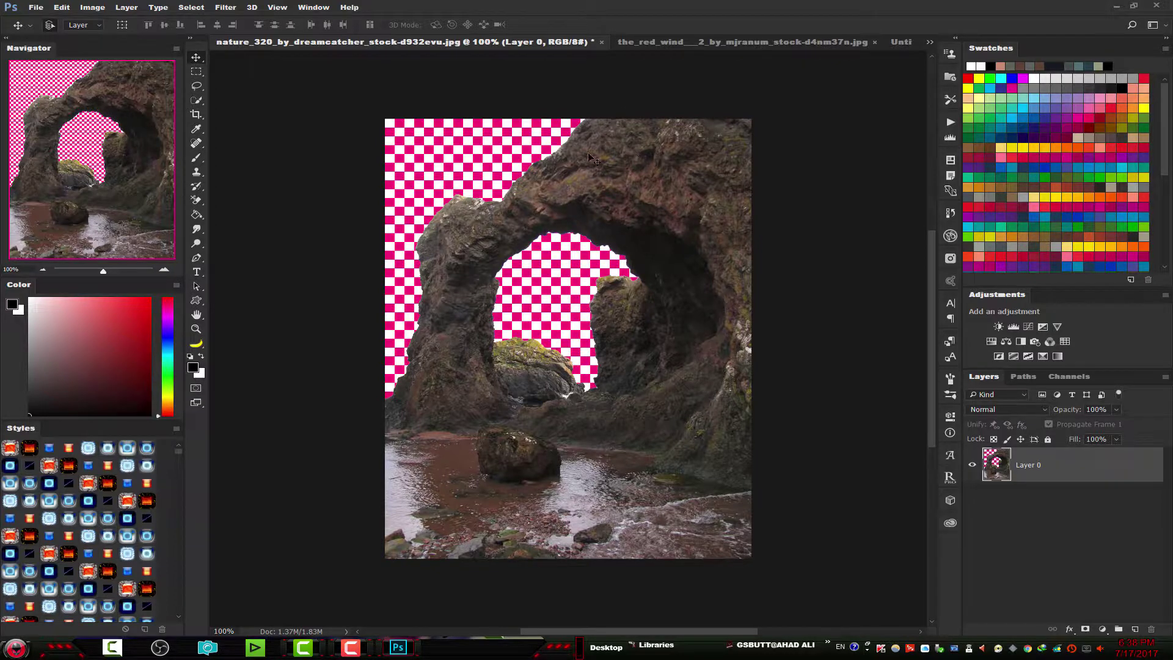
mouse_move(590, 157)
left_mouse_down()
mouse_move(900, 45)
mouse_move(600, 270)
left_mouse_up()
left_click_drag(621, 313, 618, 322)
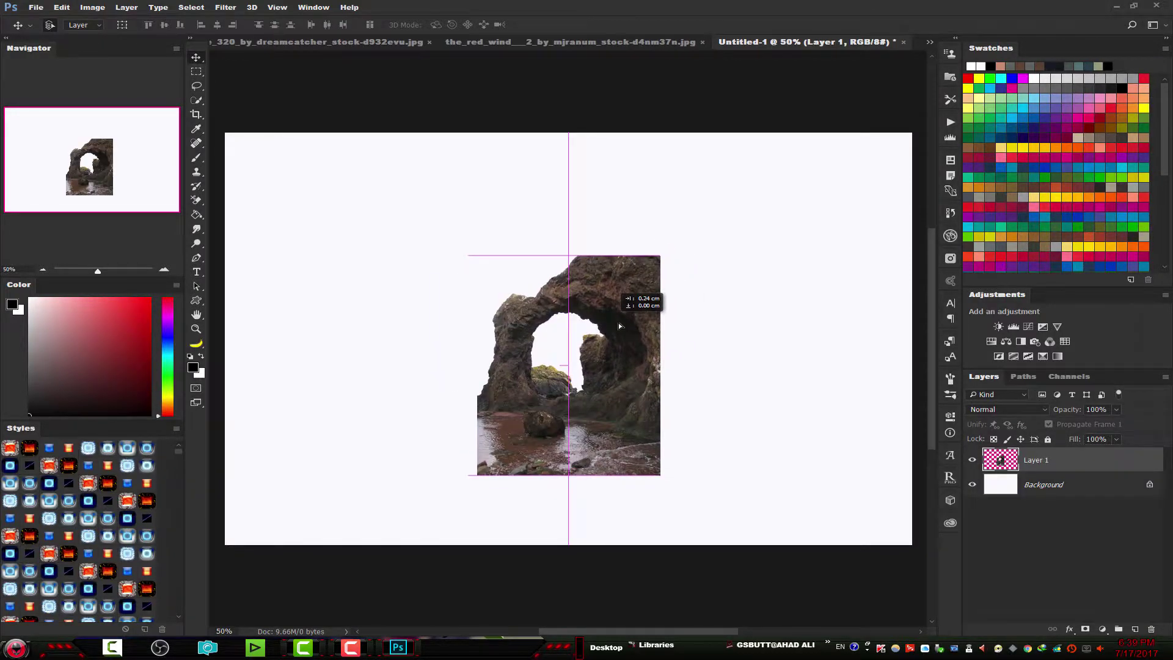
Step: Convert the rock arch layer to a smart object
right_click(1098, 463)
left_click(938, 307)
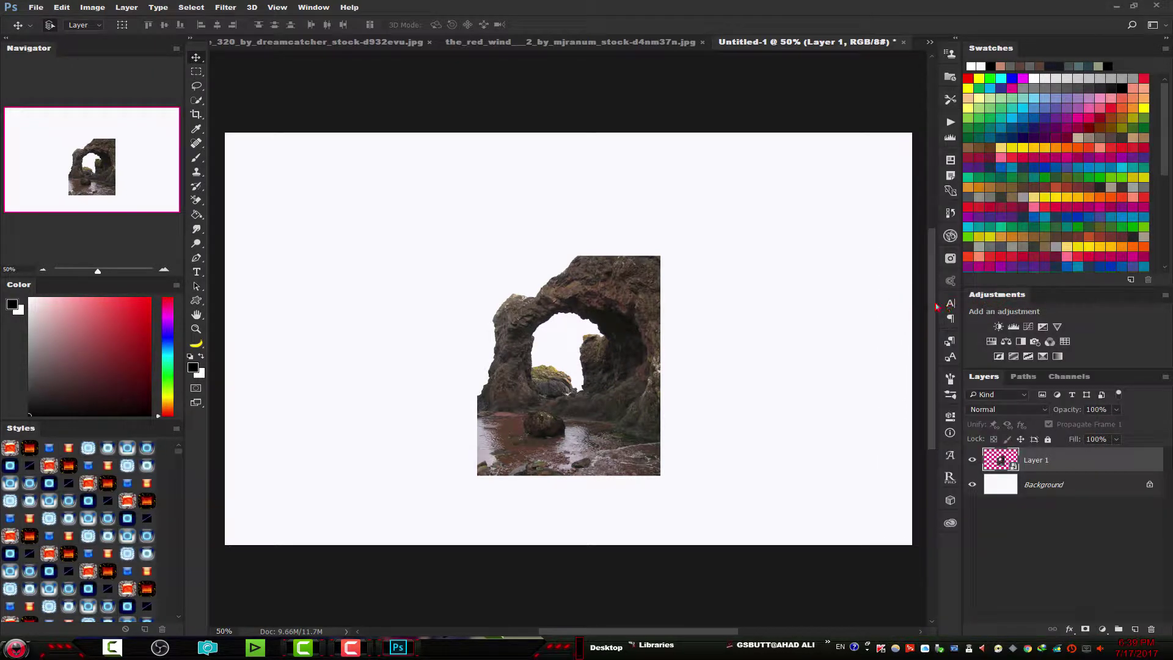
left_click(62, 7)
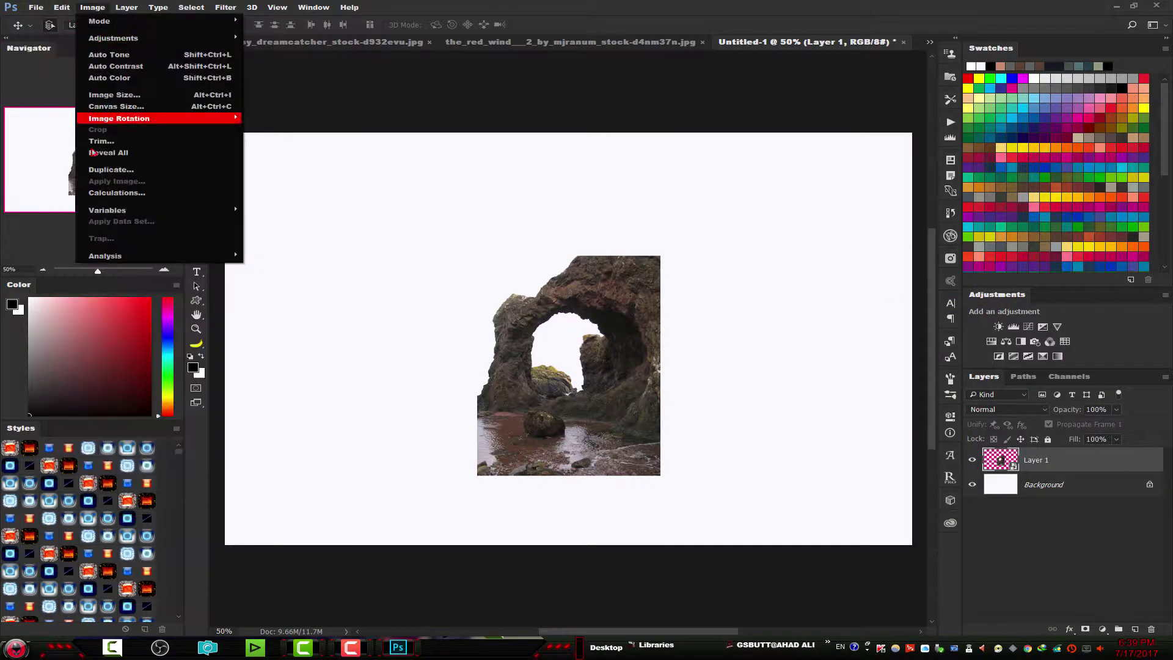
Step: Free-transform the rock arch, dragging its corners and edges to the canvas edges, and commit
left_click(92, 256)
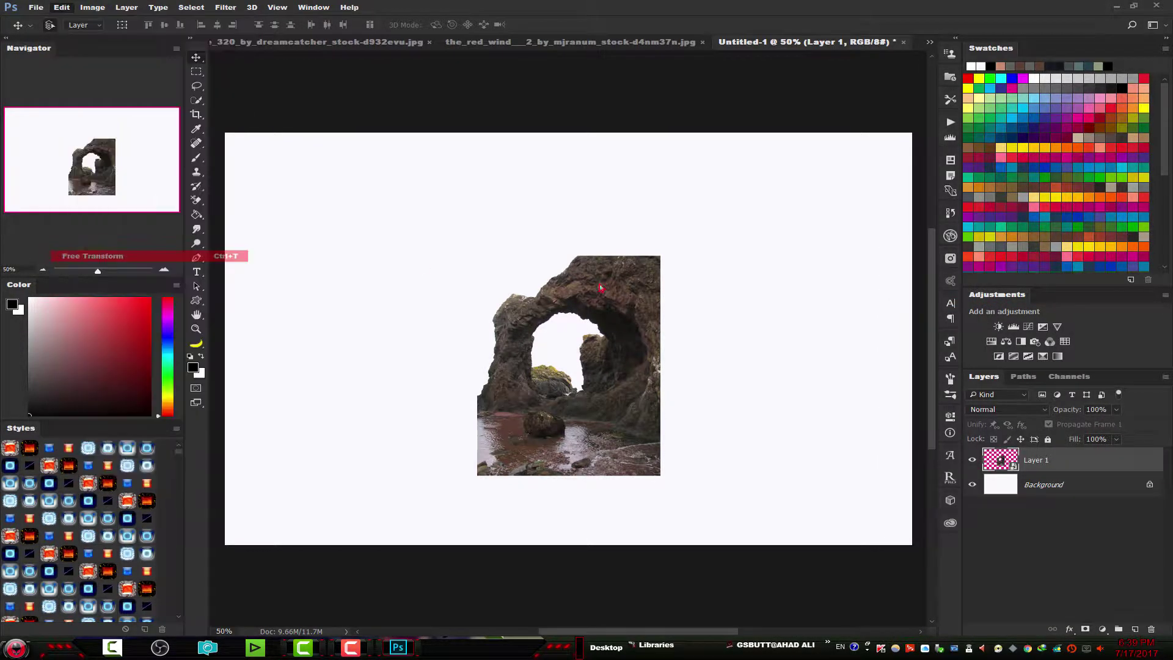
mouse_move(662, 255)
left_mouse_down()
mouse_move(891, 196)
mouse_move(906, 129)
left_mouse_up()
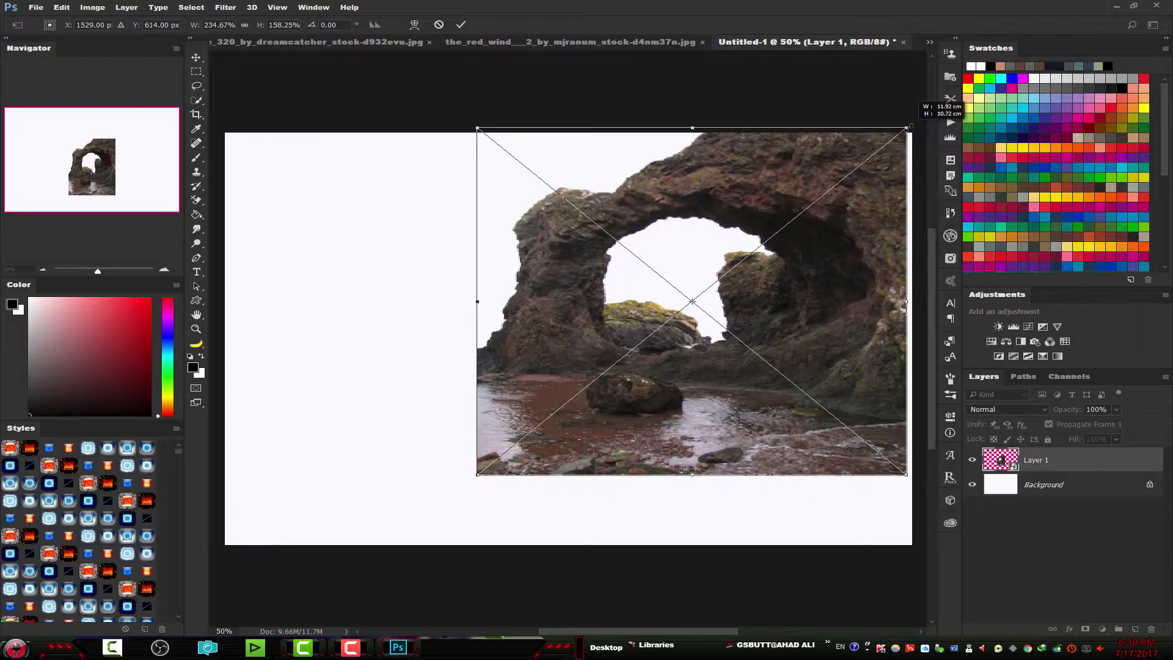
left_click_drag(906, 473, 911, 551)
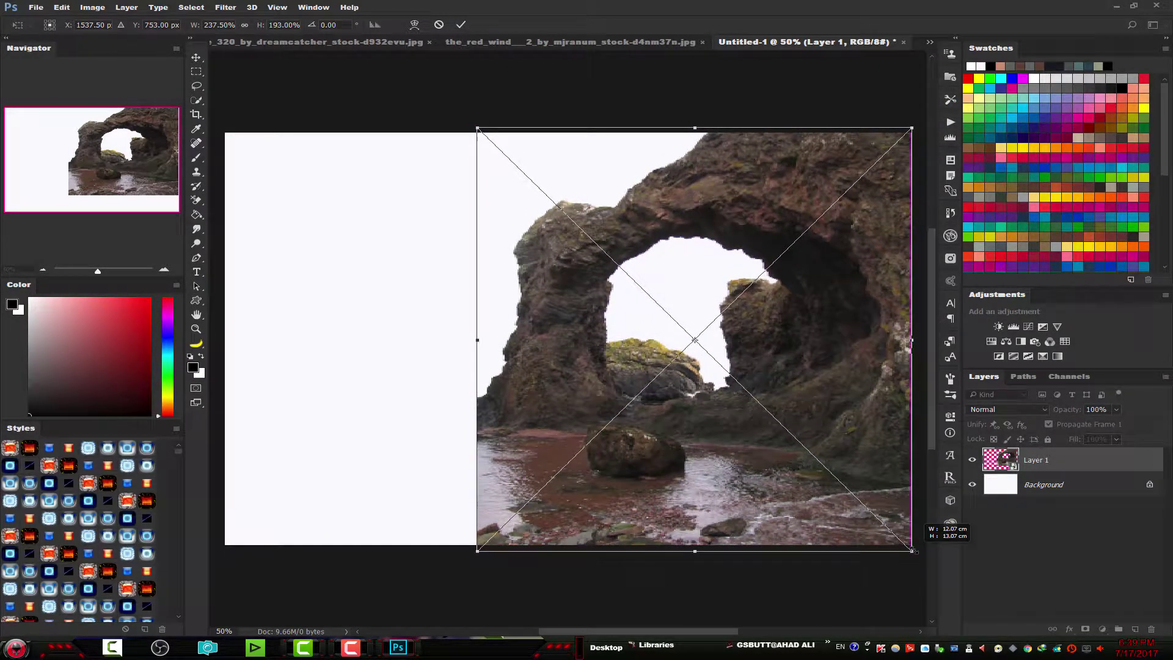
mouse_move(475, 127)
left_mouse_down()
mouse_move(215, 104)
mouse_move(225, 120)
left_mouse_up()
left_click_drag(568, 555, 564, 551)
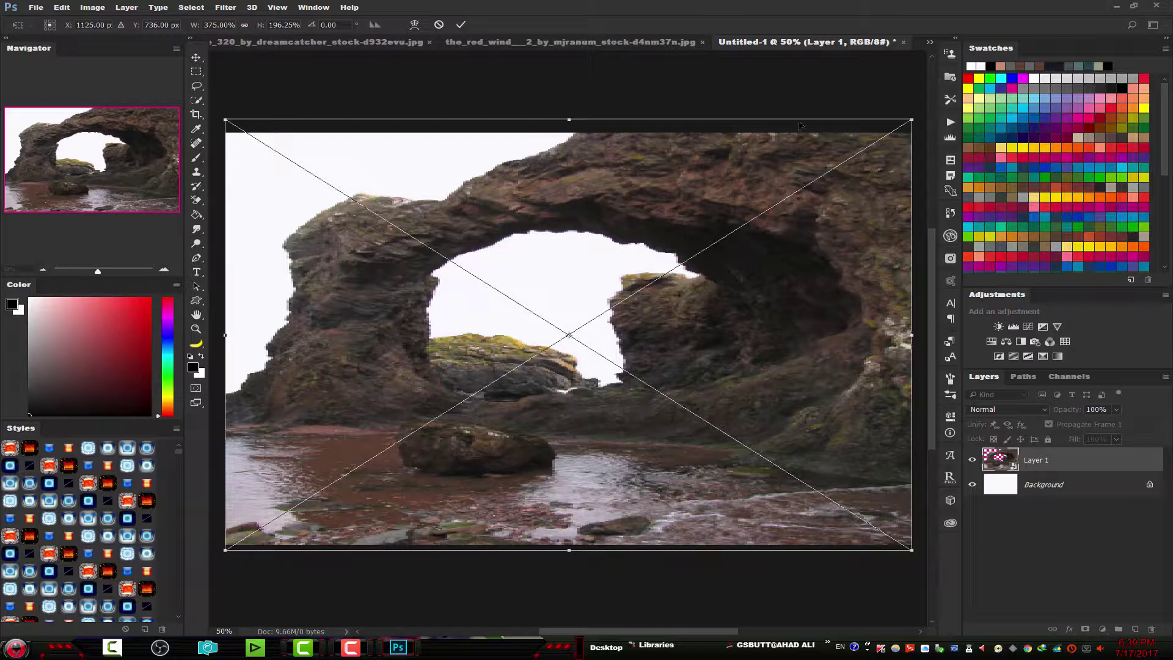
left_click_drag(799, 120, 794, 123)
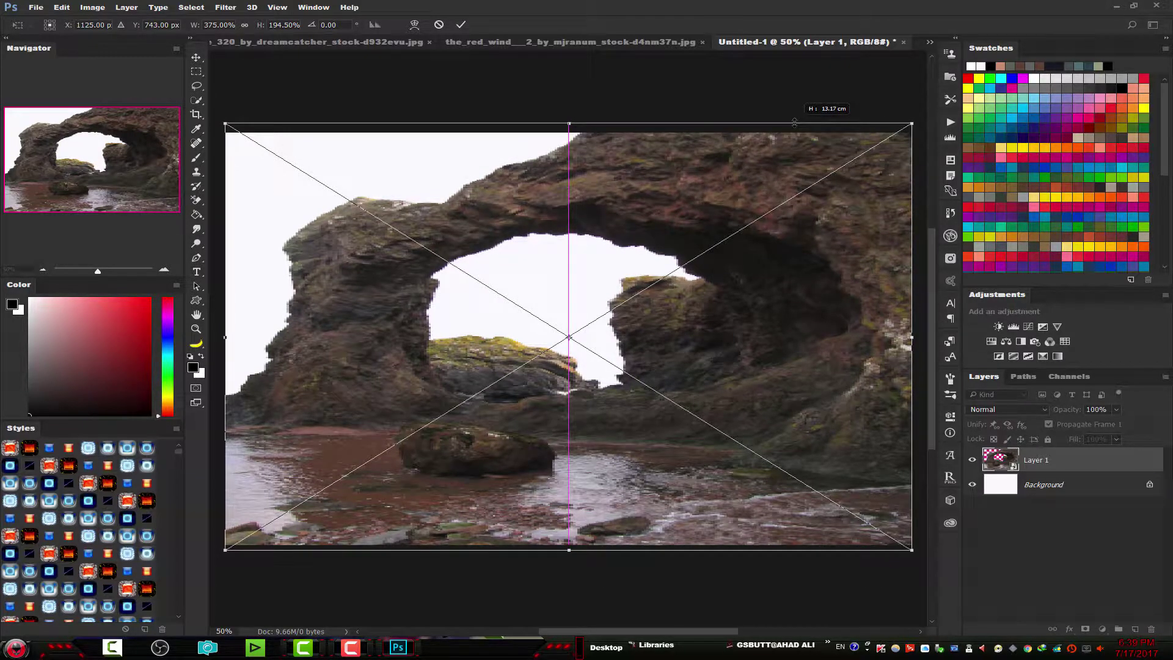
left_click_drag(794, 123, 795, 126)
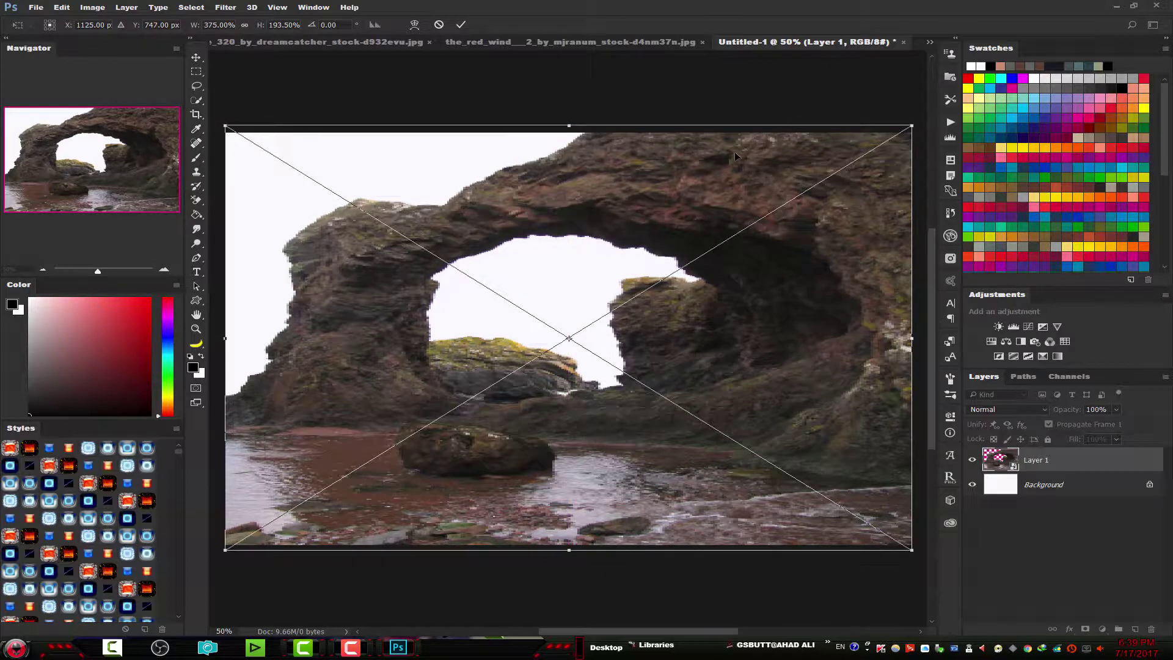
key("Return")
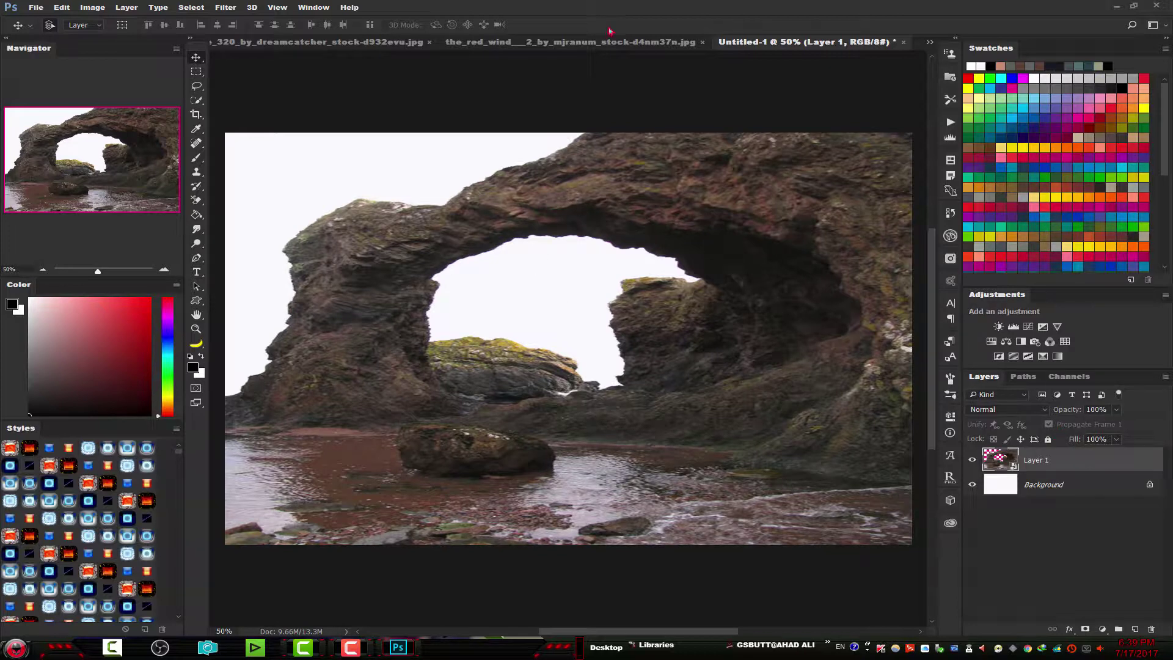
Step: Open the sunset water-villa wallpaper from Recent Files and select all of it
left_click(951, 80)
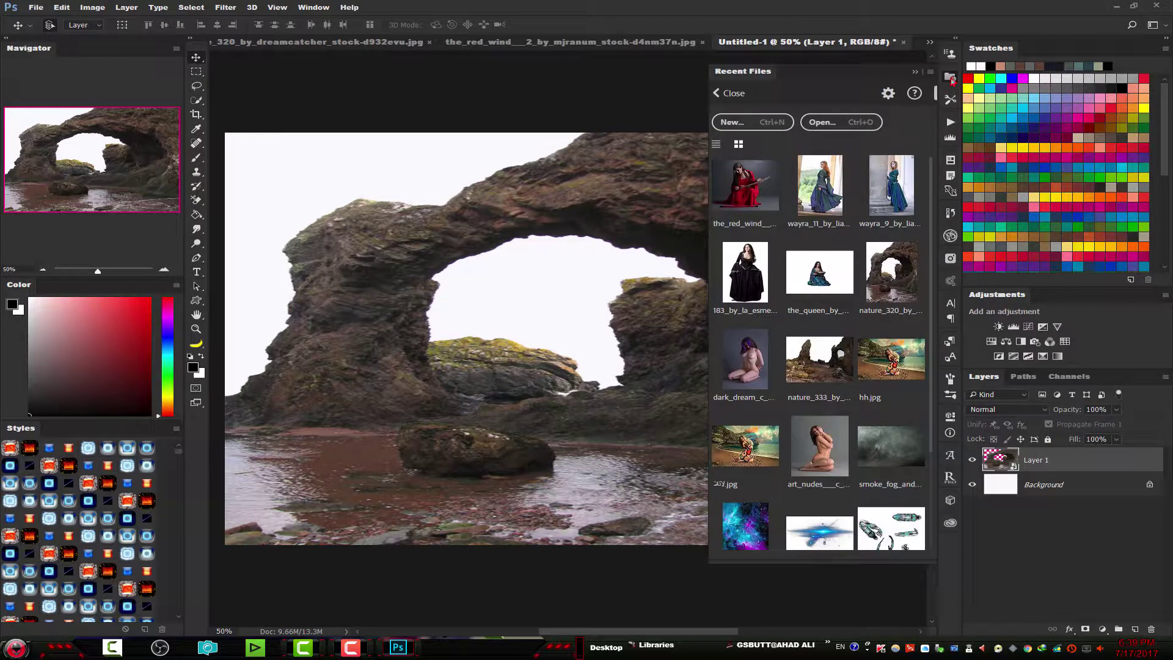
scroll(819, 275, "down", 2)
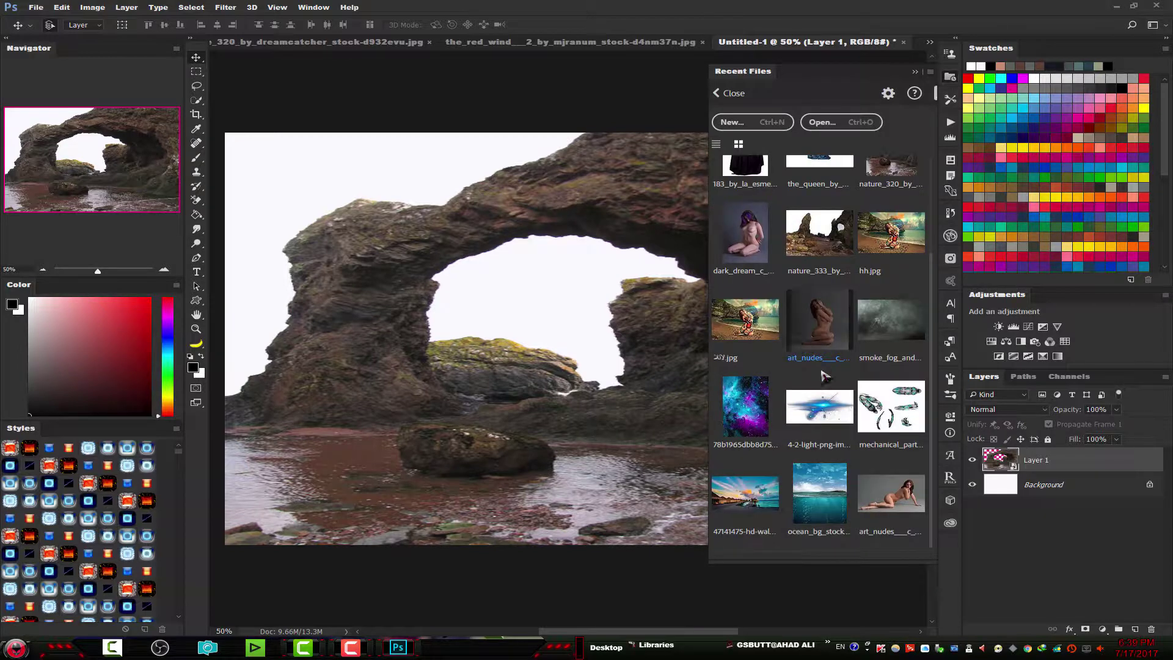
left_click(751, 506)
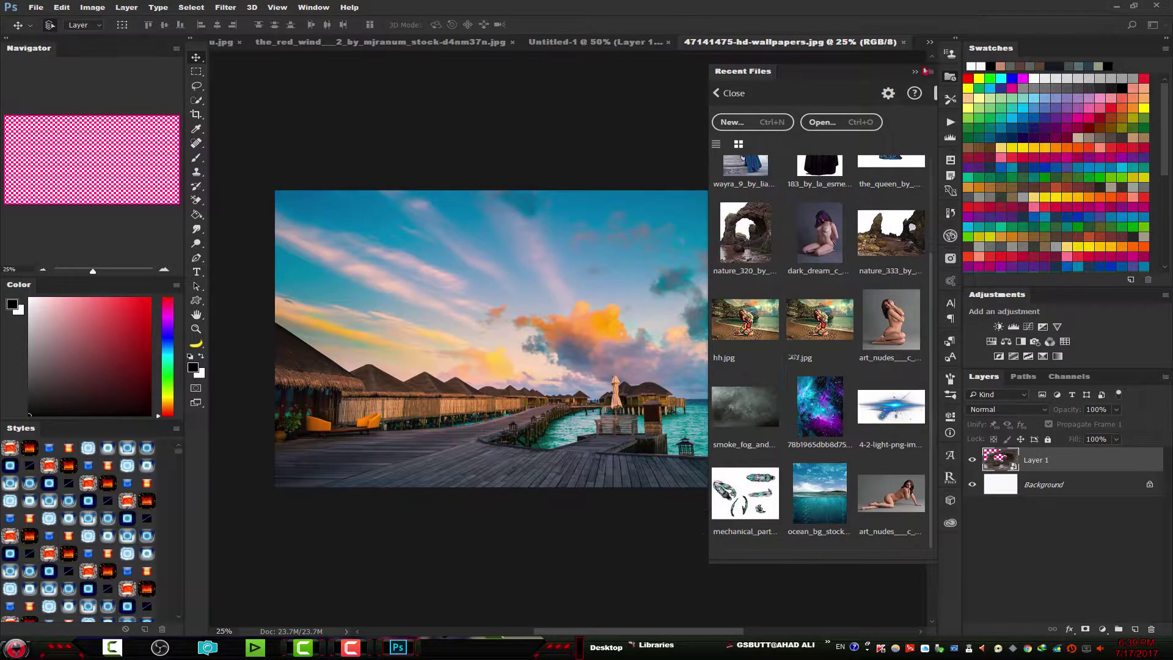
left_click(183, 8)
left_click(190, 21)
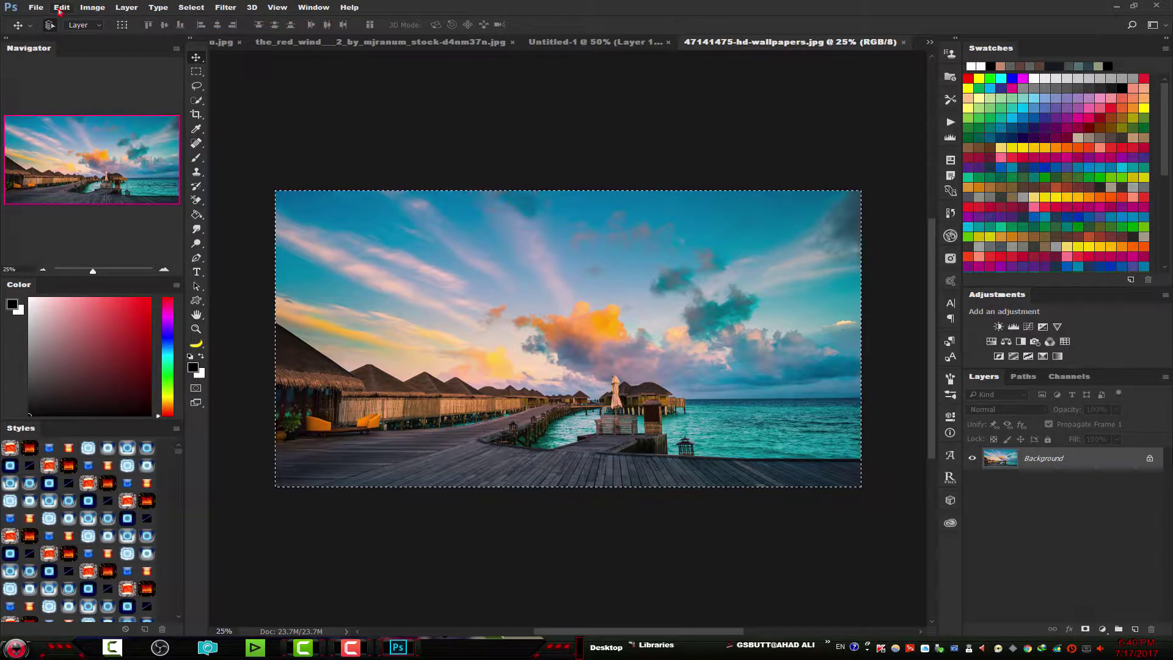
Step: Copy the wallpaper, close its document, and paste it into Untitled-1 as Layer 2
key("alt+e")
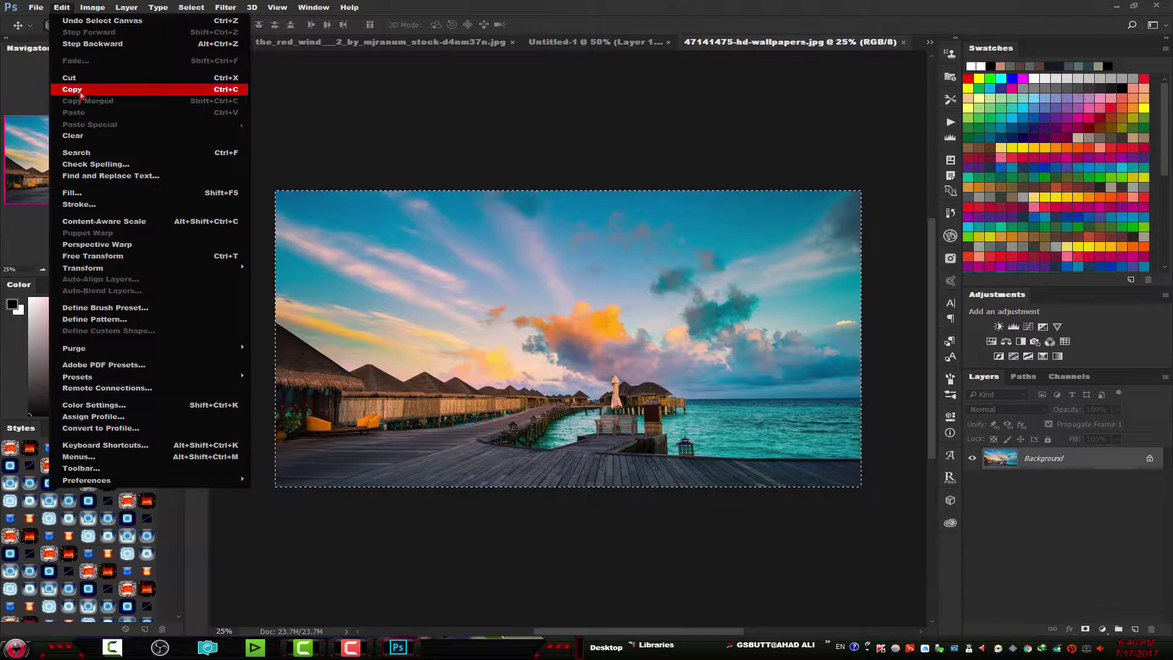
left_click(89, 89)
key("alt+f")
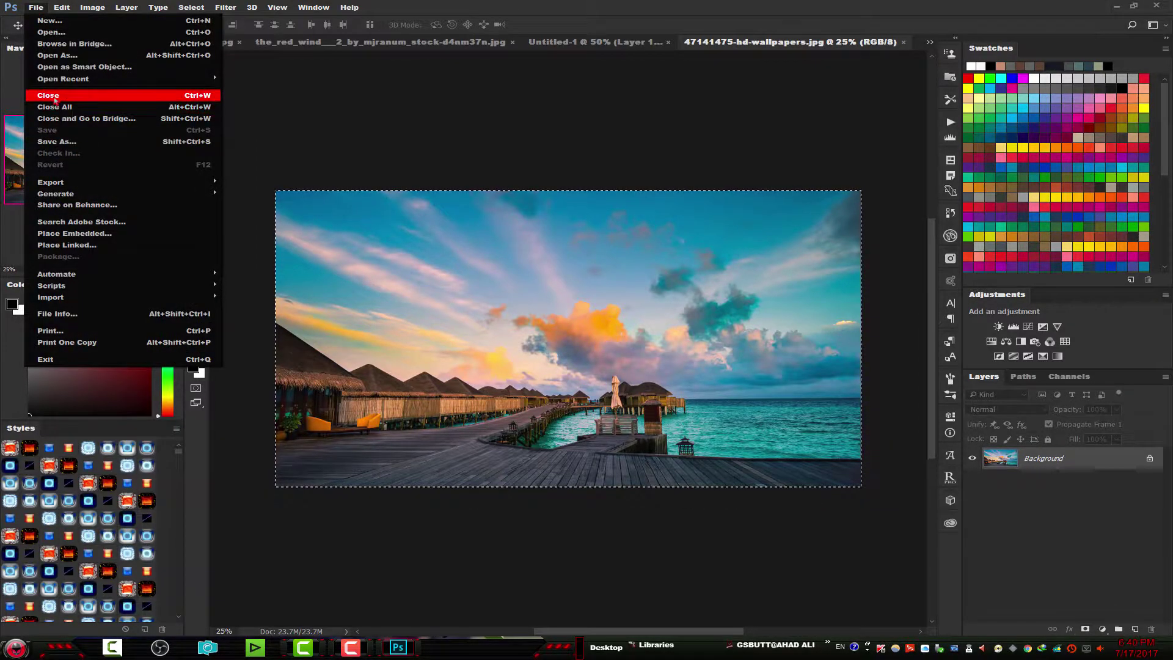
left_click(51, 94)
left_click(64, 9)
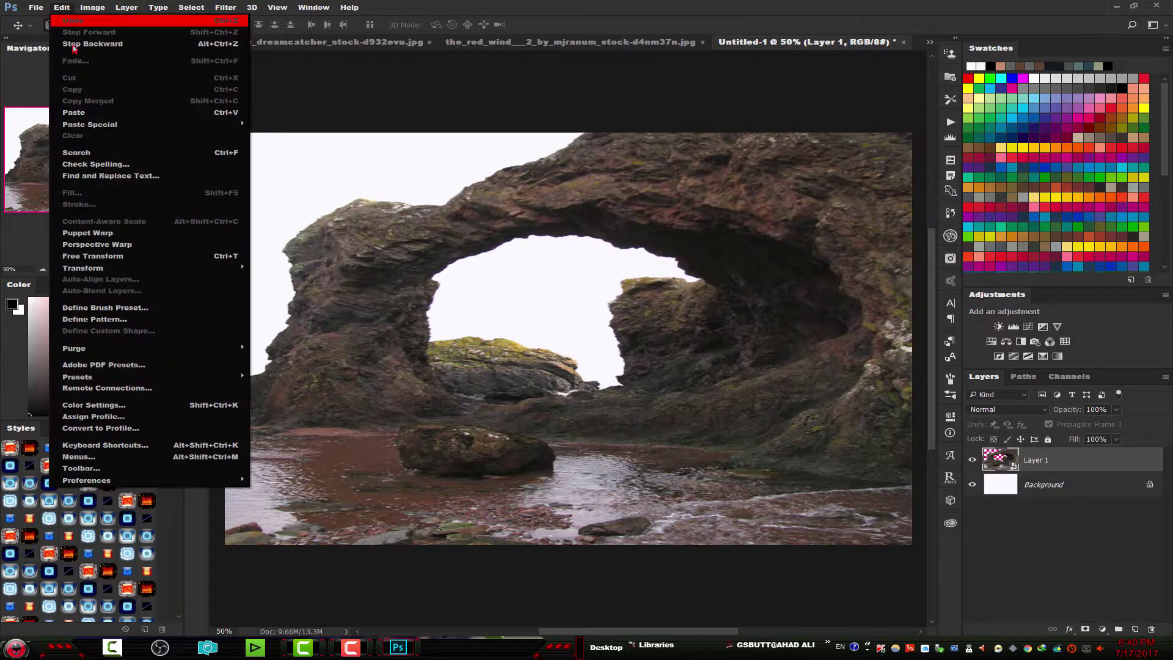
left_click(79, 110)
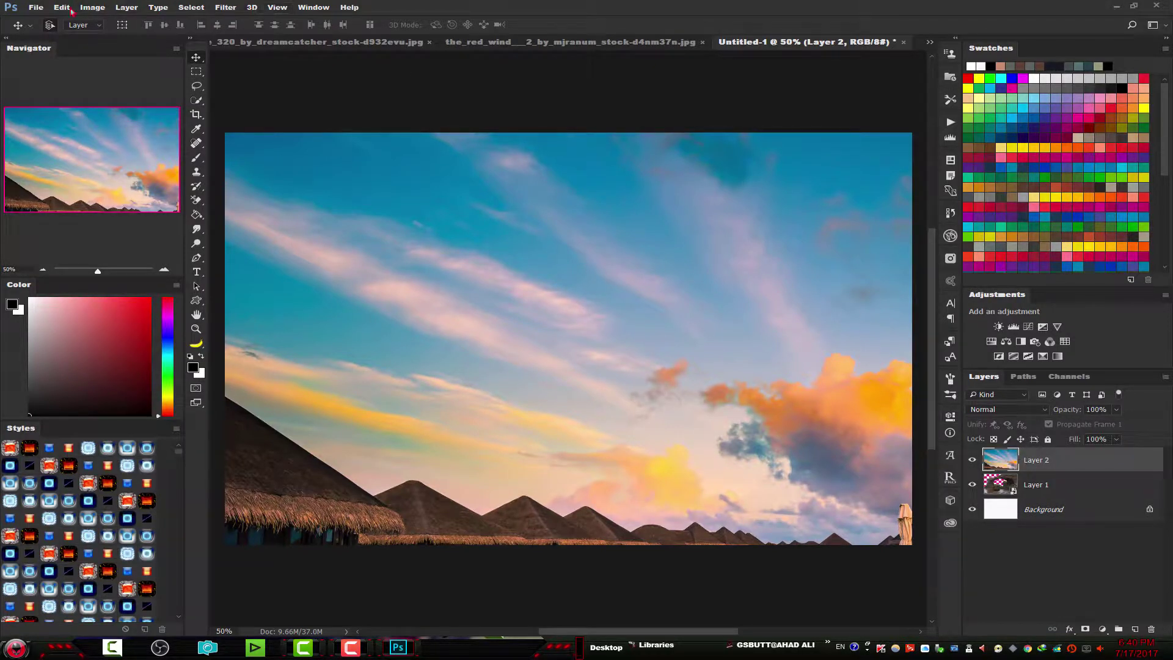
Step: Free-transform the pasted resort photo, scaling it and moving it toward the canvas top-left
left_click(66, 8)
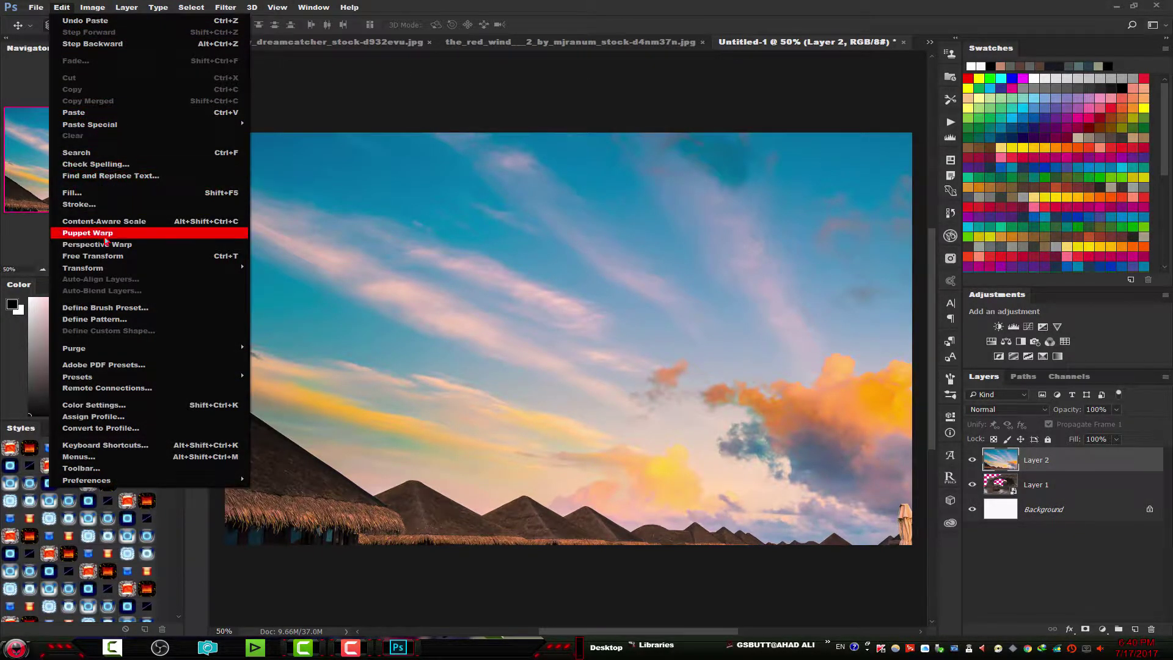
left_click(107, 256)
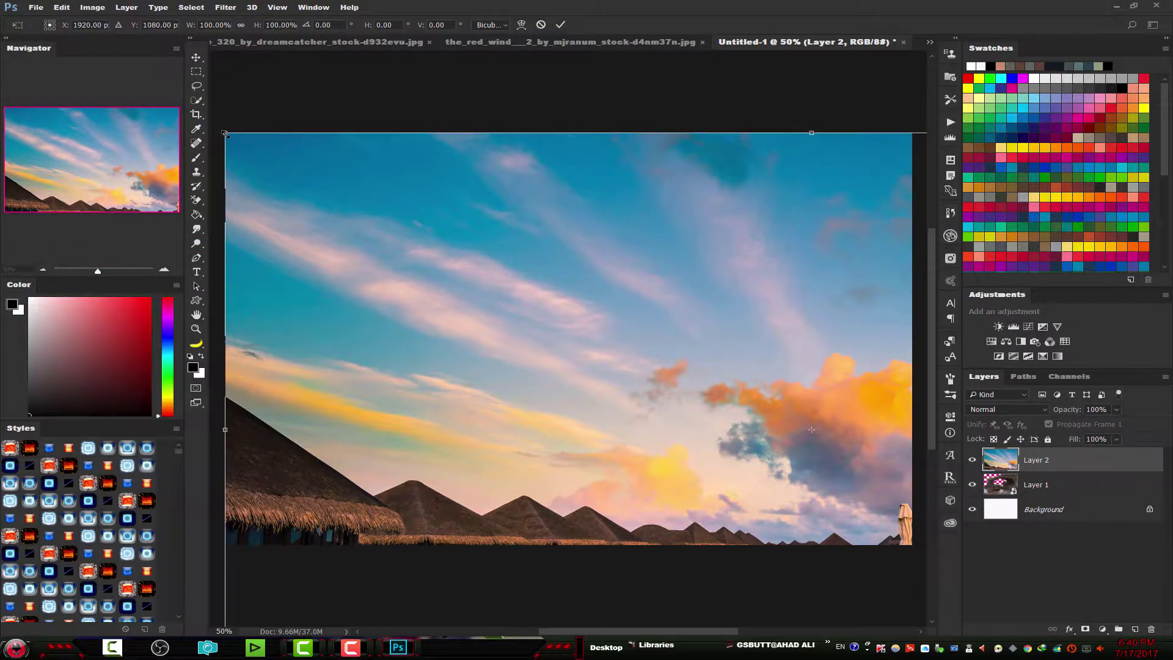
mouse_move(226, 134)
left_mouse_down()
mouse_move(330, 183)
mouse_move(397, 245)
mouse_move(650, 348)
left_mouse_up()
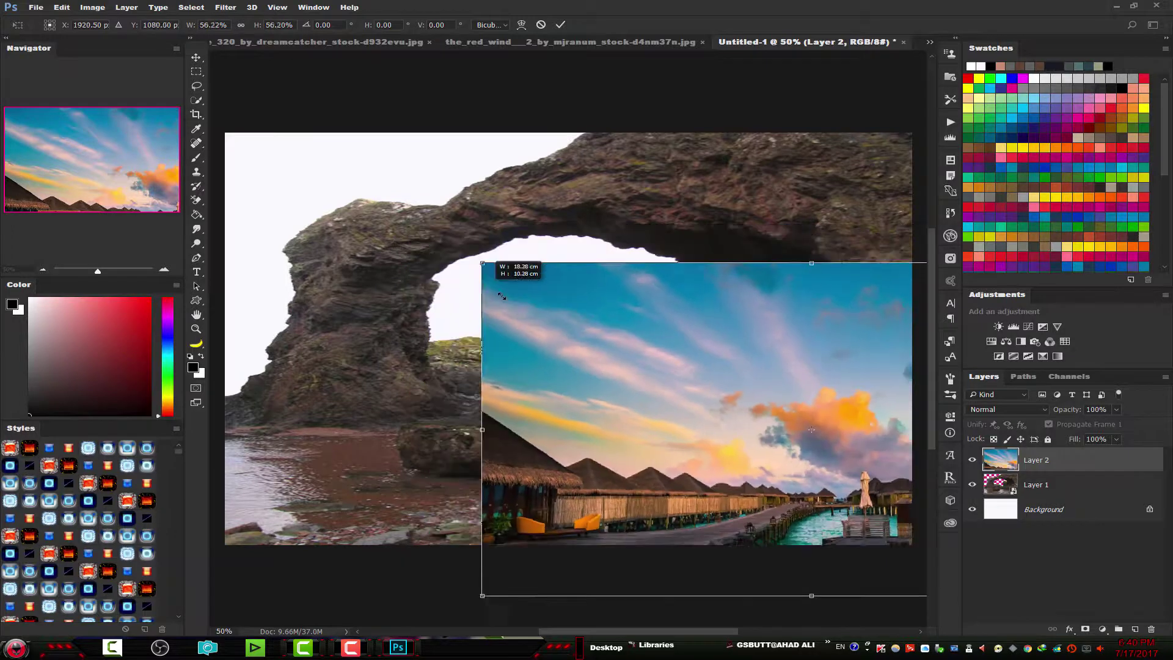
left_click_drag(776, 406, 350, 162)
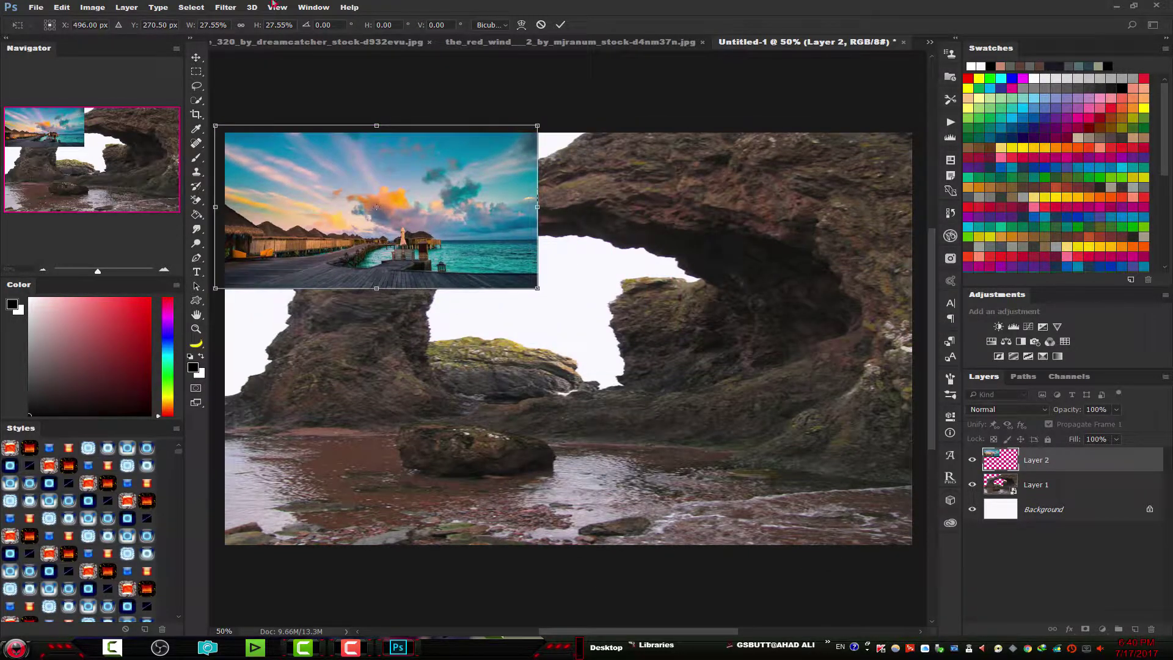
mouse_move(538, 289)
left_mouse_down()
mouse_move(603, 382)
mouse_move(827, 468)
left_mouse_up()
left_click_drag(718, 342, 688, 329)
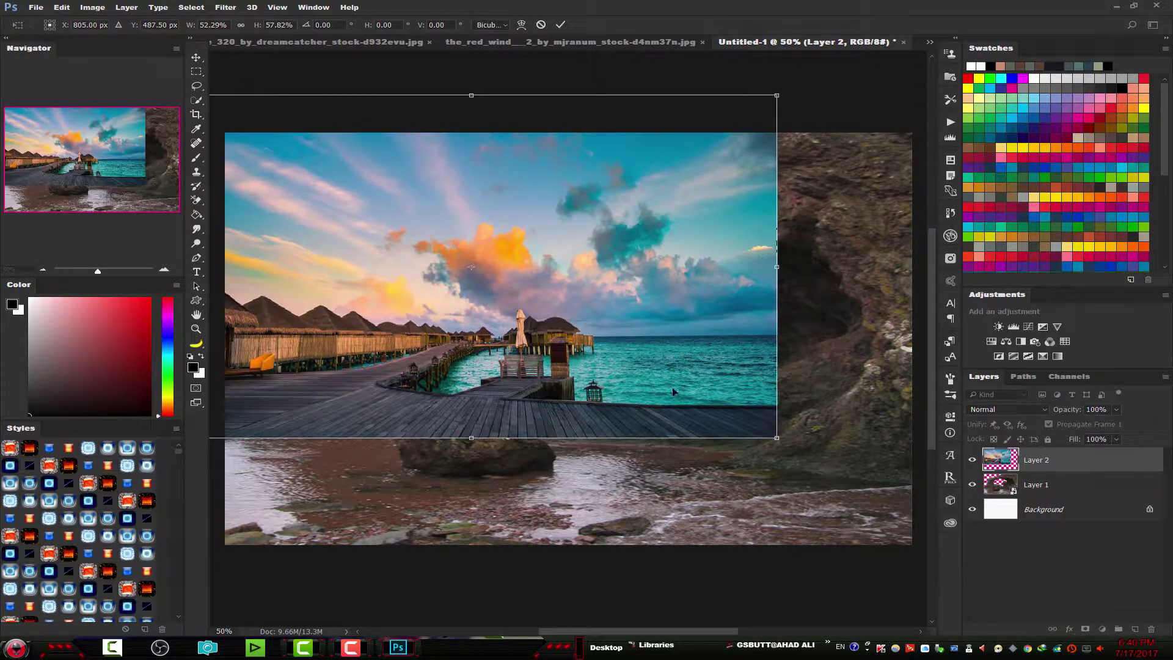
Step: Stretch the resort photo taller, shift it right and up, and commit the transform
left_click_drag(521, 450, 521, 531)
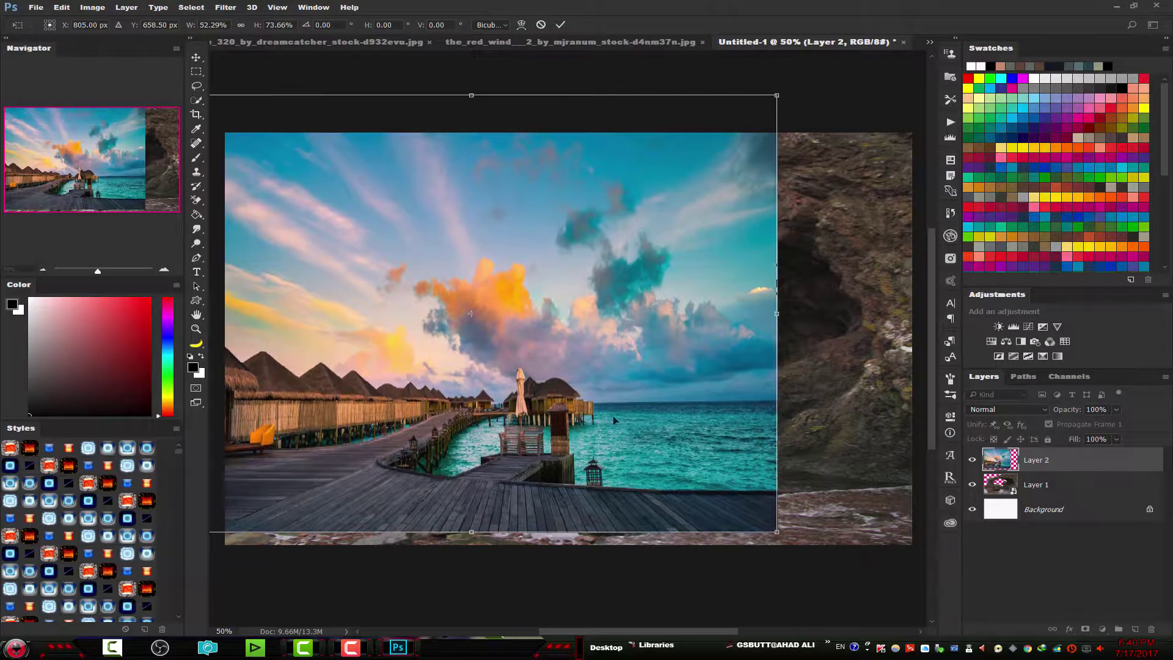
left_click_drag(702, 349, 688, 313)
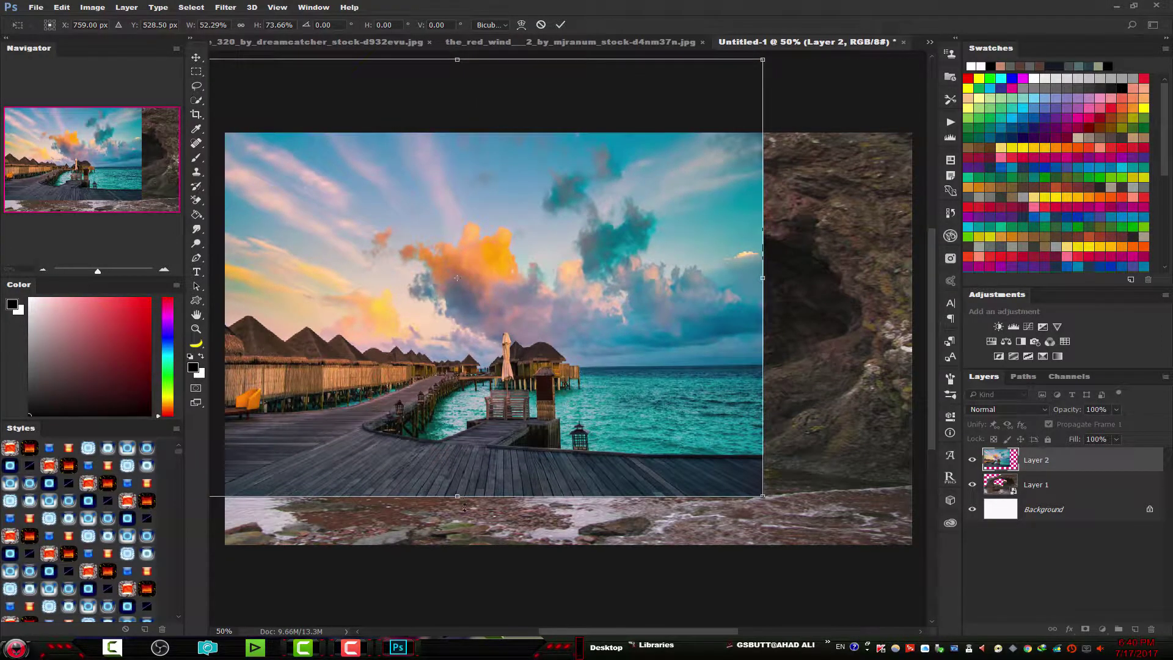
left_click_drag(464, 507, 466, 555)
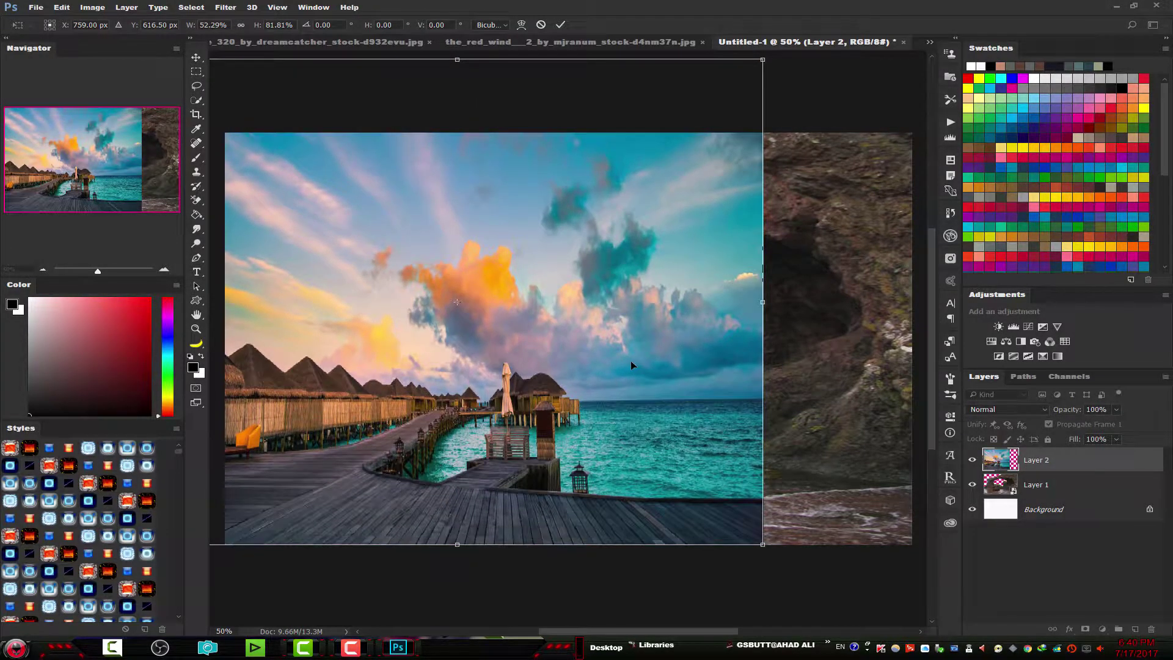
mouse_move(631, 363)
left_mouse_down()
mouse_move(632, 335)
mouse_move(584, 319)
left_mouse_up()
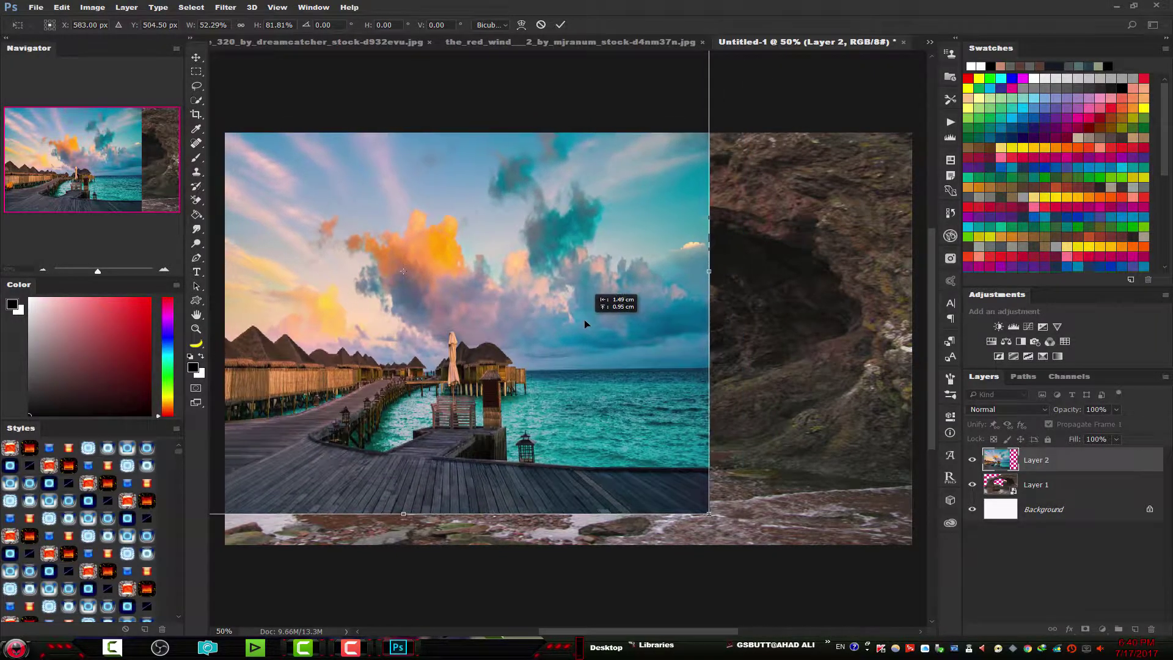
key("Return")
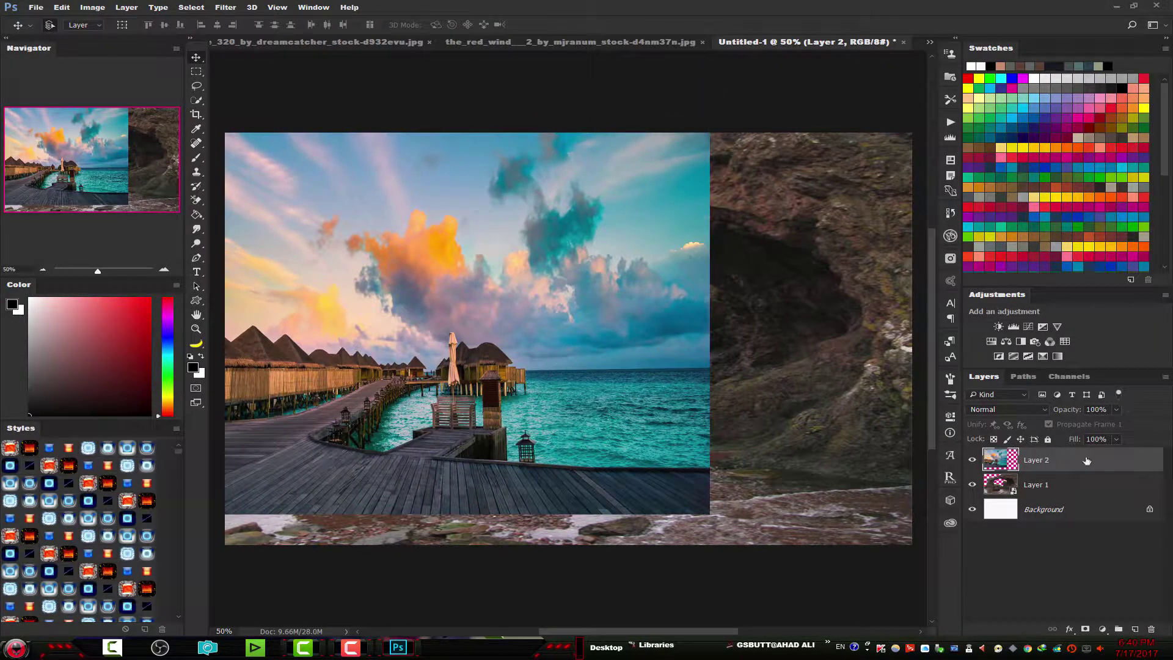
Step: Move the resort photo layer below the rock arch and scale it past the canvas's left edge
left_click_drag(1092, 465, 1090, 496)
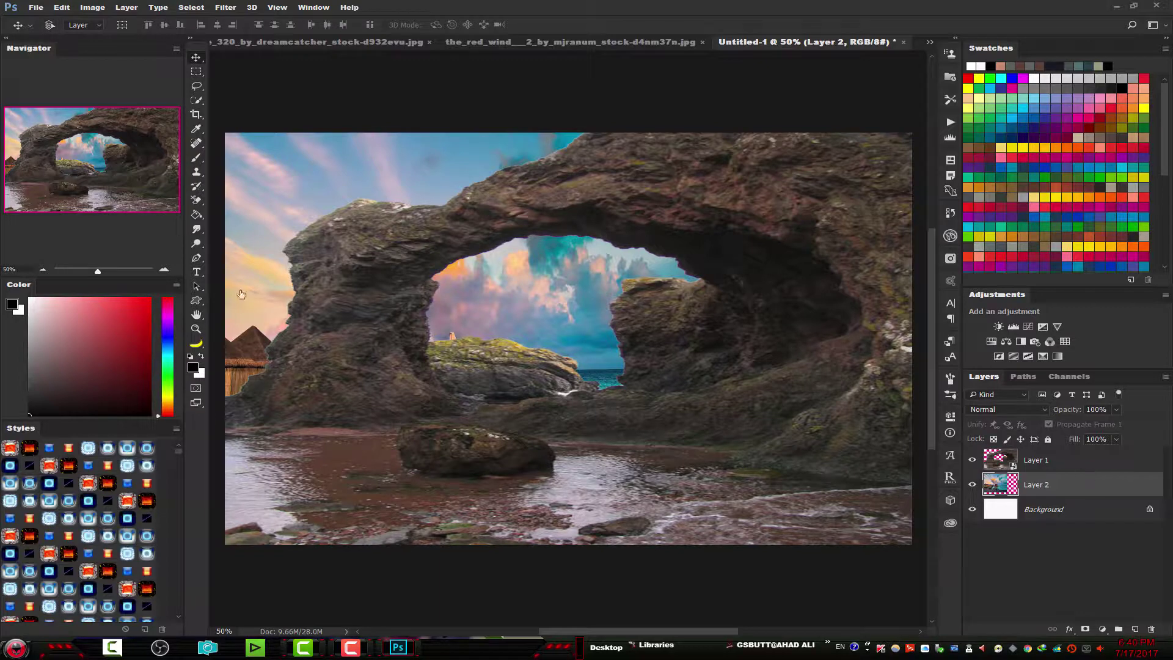
key("ctrl+t")
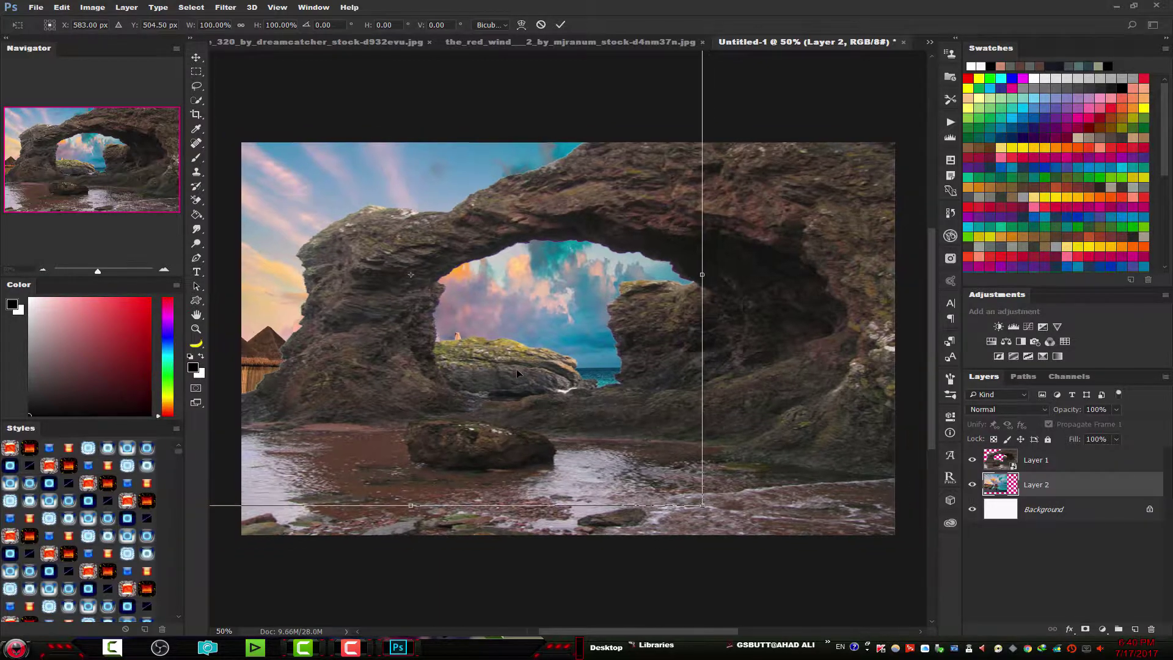
key("ctrl+minus")
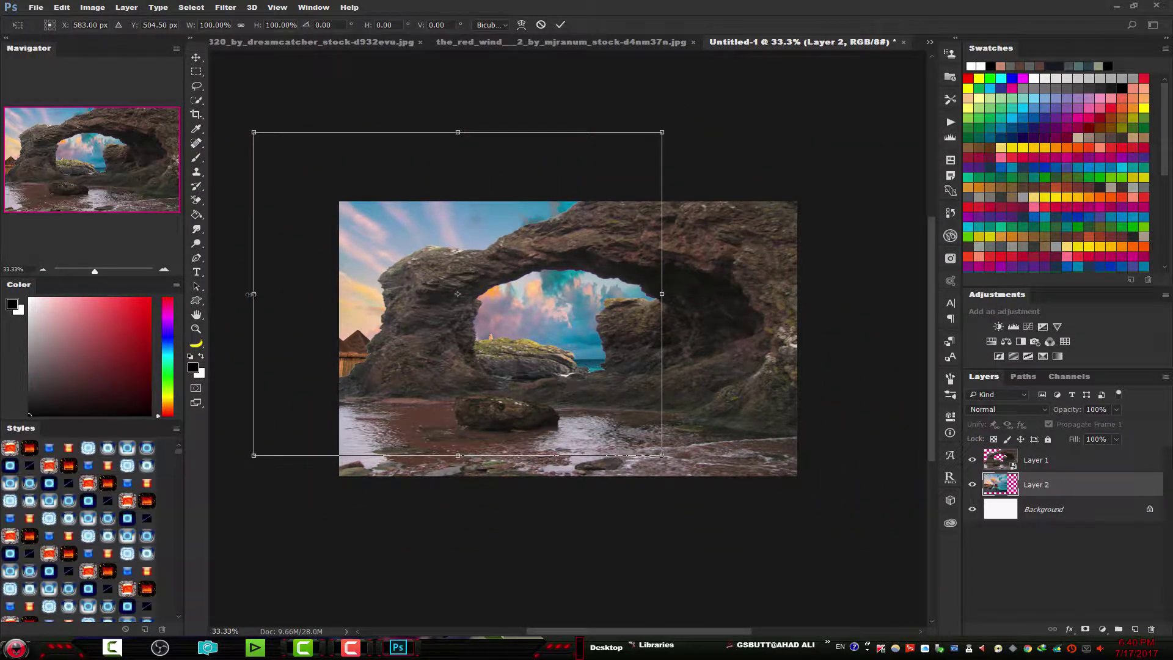
mouse_move(251, 293)
left_mouse_down()
mouse_move(189, 297)
mouse_move(156, 280)
mouse_move(367, 287)
mouse_move(853, 384)
mouse_move(639, 391)
mouse_move(535, 376)
left_mouse_up()
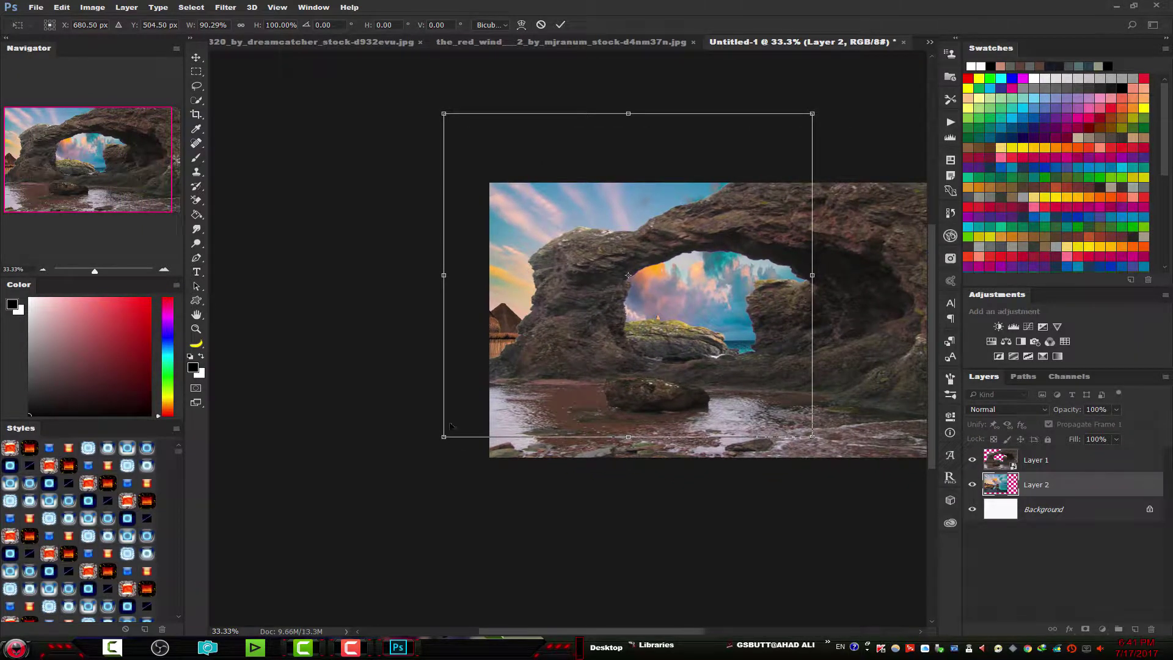
mouse_move(629, 277)
left_mouse_down()
mouse_move(580, 272)
mouse_move(526, 290)
left_mouse_up()
mouse_move(443, 436)
left_mouse_down()
mouse_move(440, 468)
mouse_move(444, 424)
mouse_move(438, 441)
left_mouse_up()
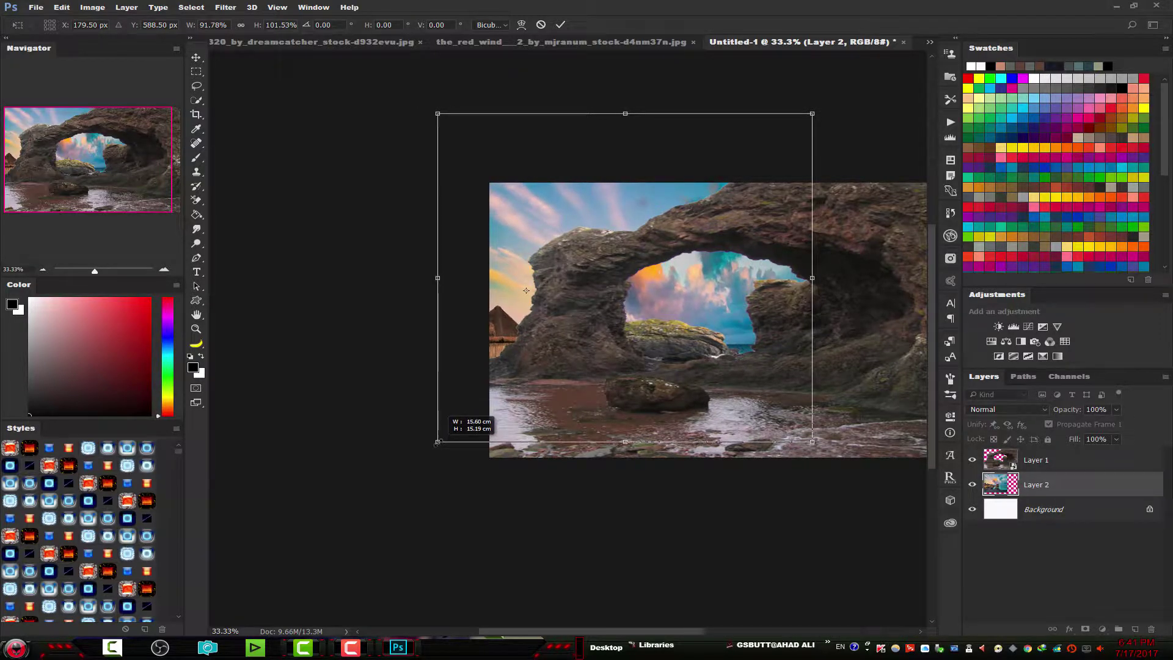
Step: Warp the resort photo, pulling its left-side points outward and down, and commit
right_click(592, 319)
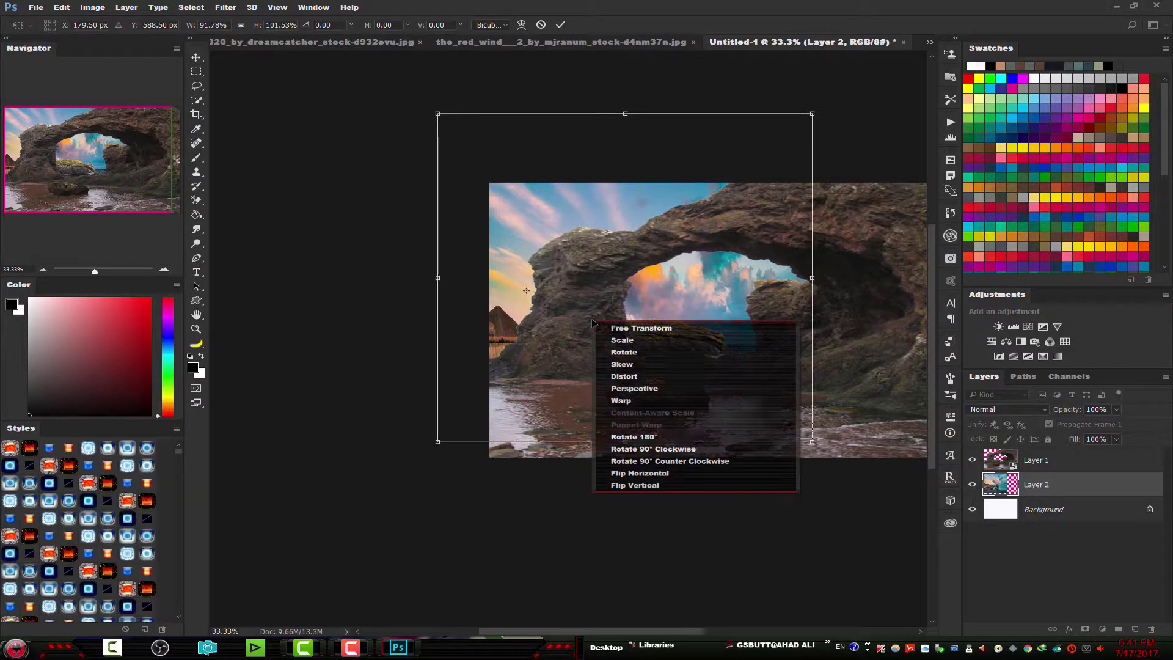
left_click(617, 401)
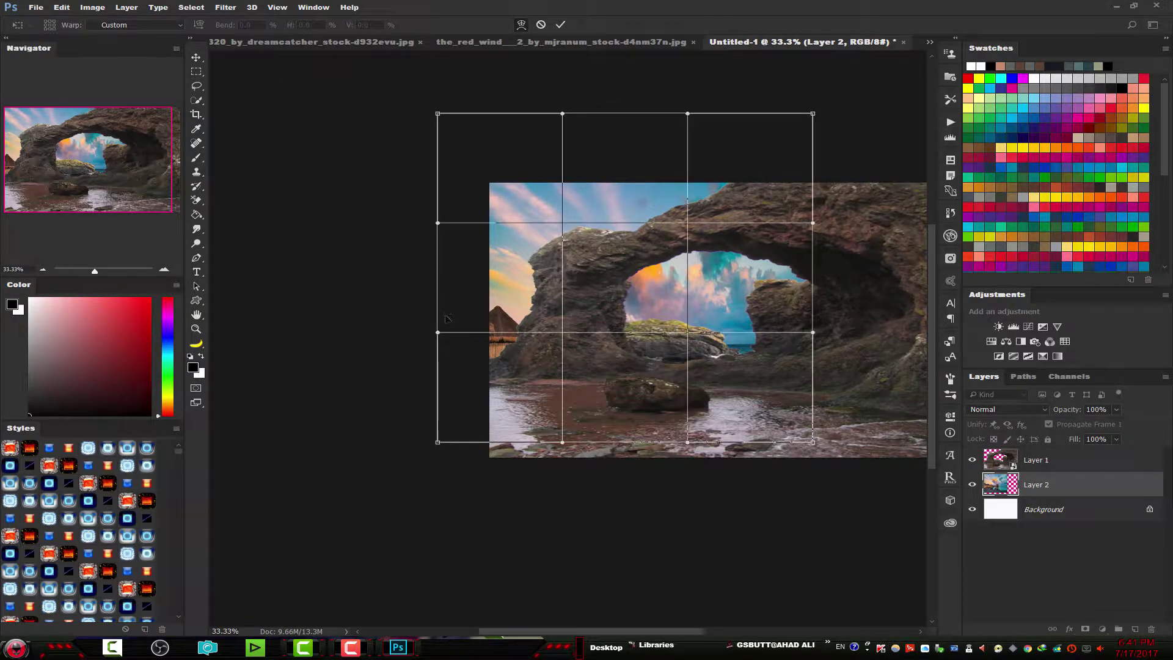
left_click_drag(380, 347, 365, 344)
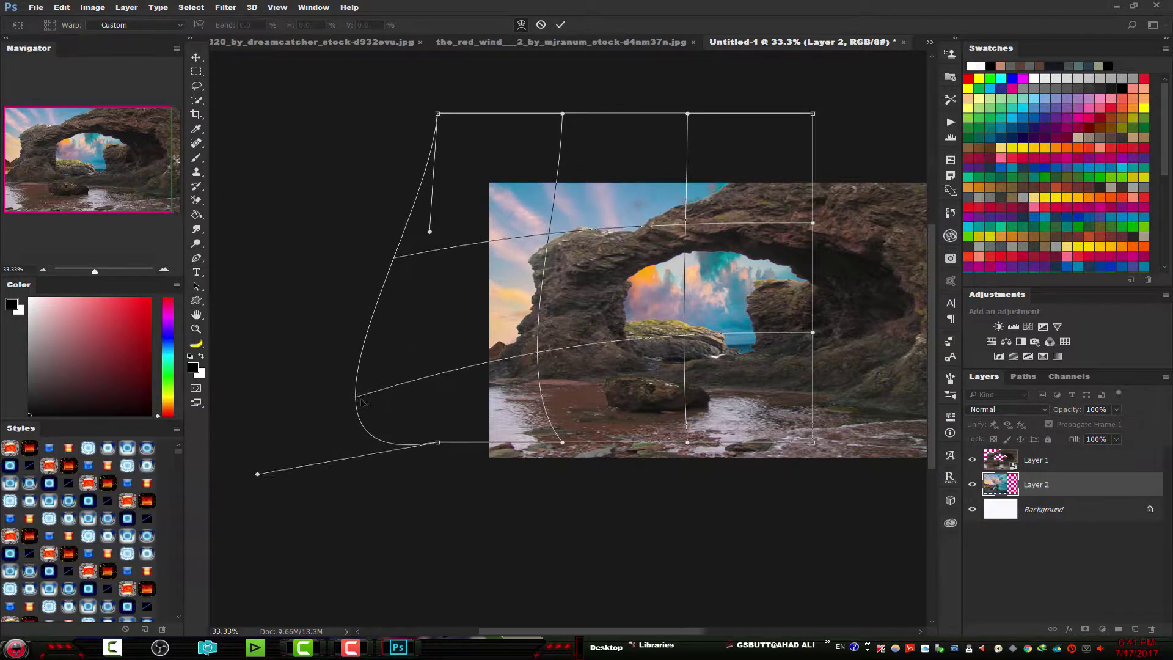
left_click_drag(365, 344, 372, 421)
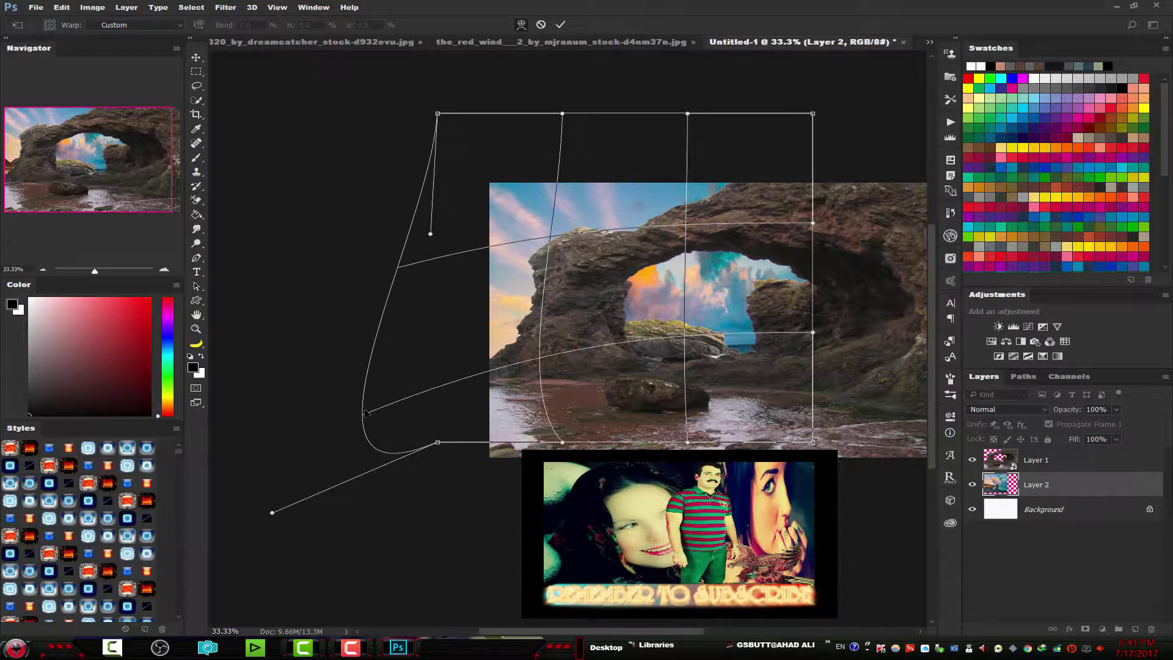
left_click_drag(373, 422, 362, 419)
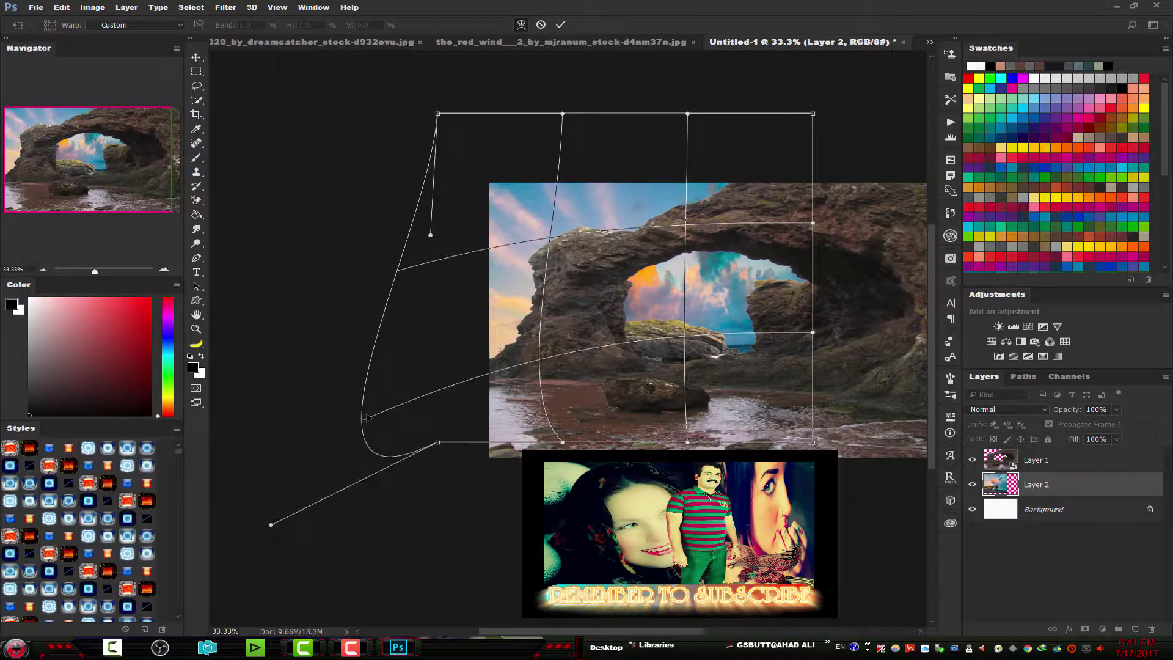
left_click(561, 25)
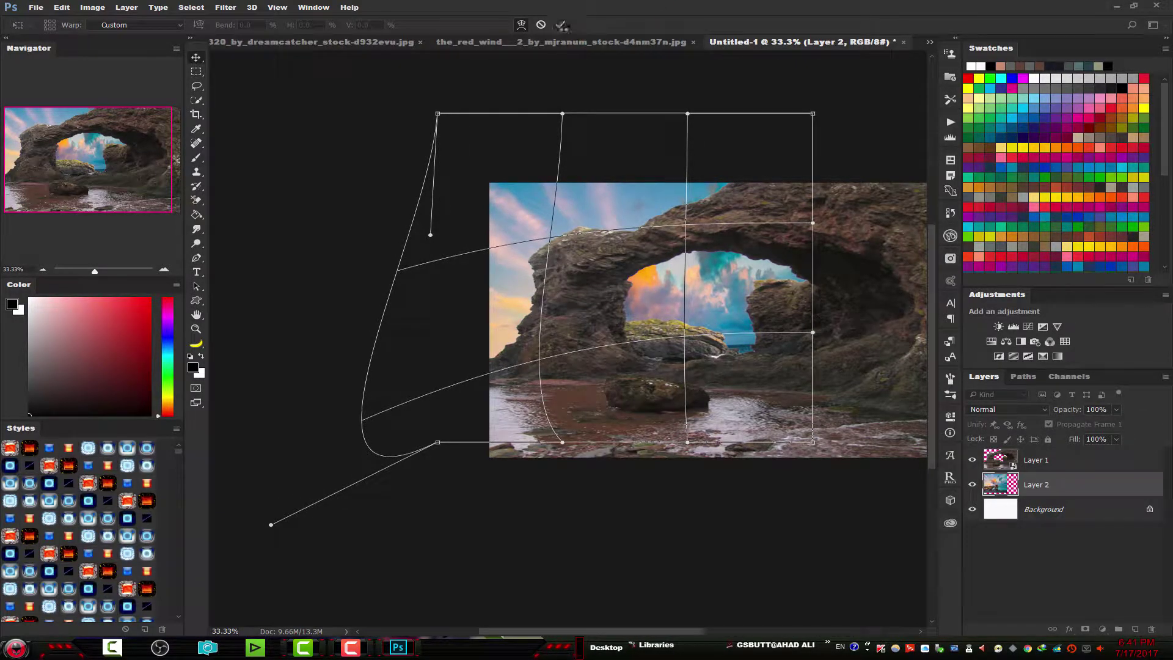
left_click(561, 25)
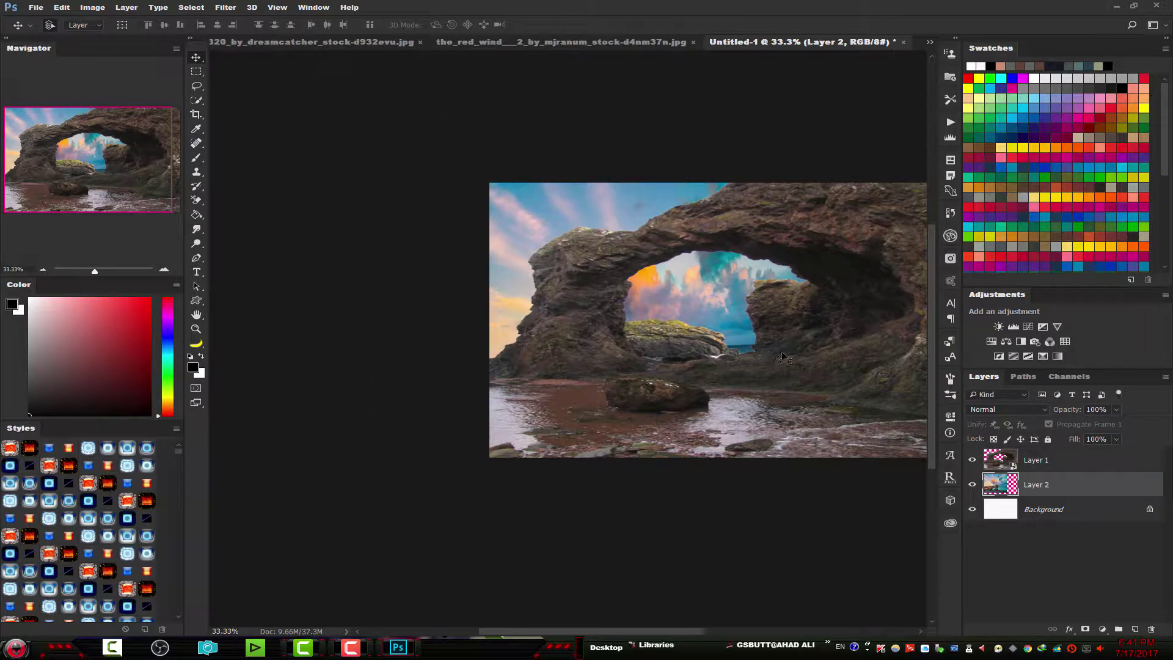
Step: Apply a Camera Raw filter to the resort photo with slightly higher Exposure and added Clarity
scroll(855, 272, "up", 3)
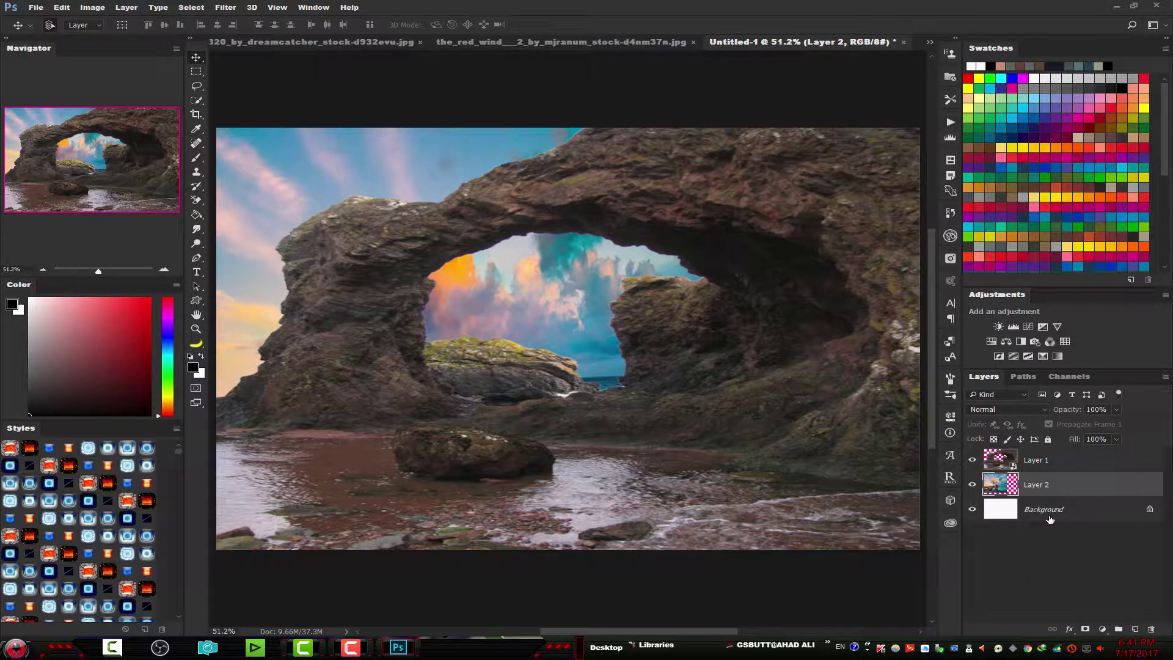
left_click(1078, 466)
left_click(1059, 487)
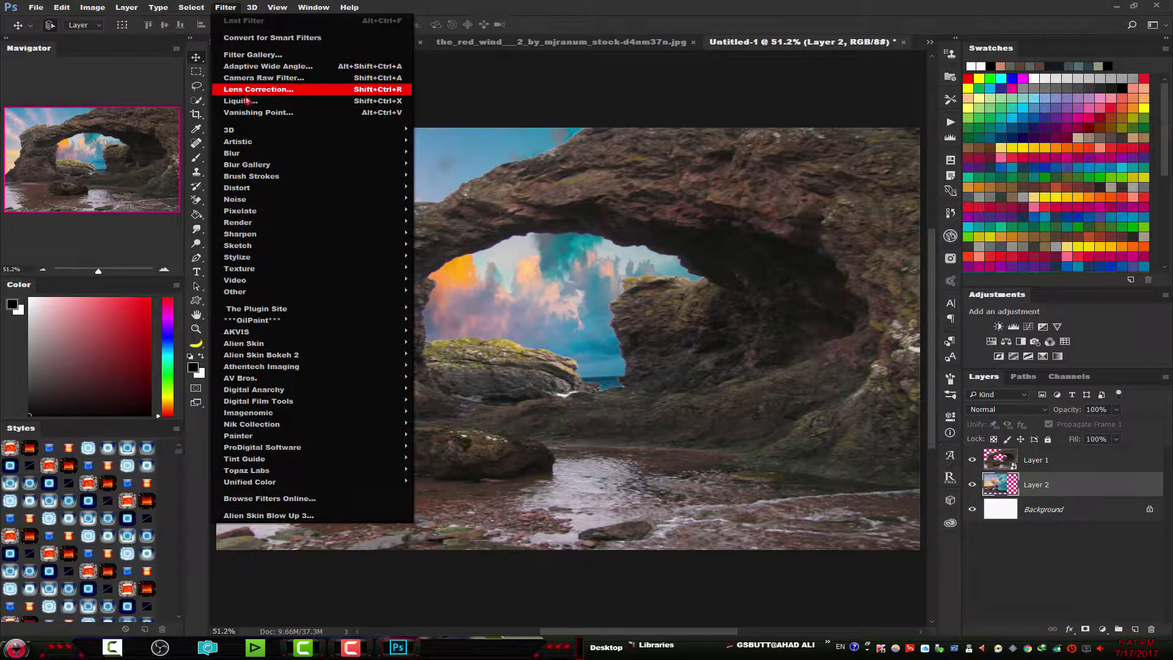
left_click(244, 83)
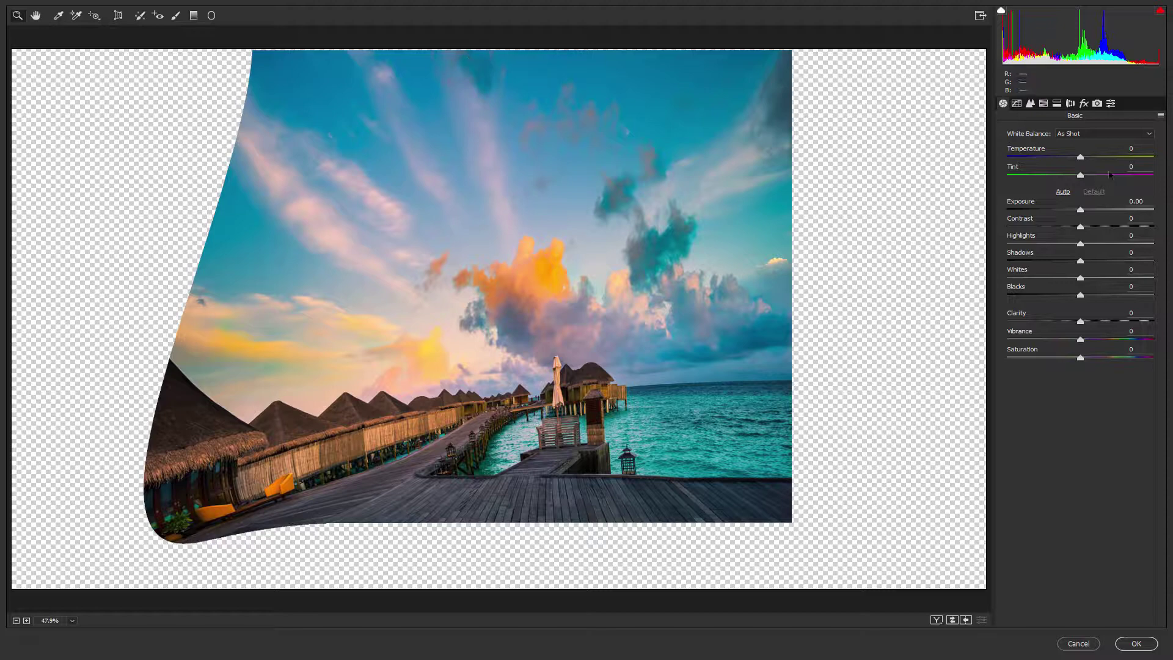
left_click_drag(1086, 211, 1084, 214)
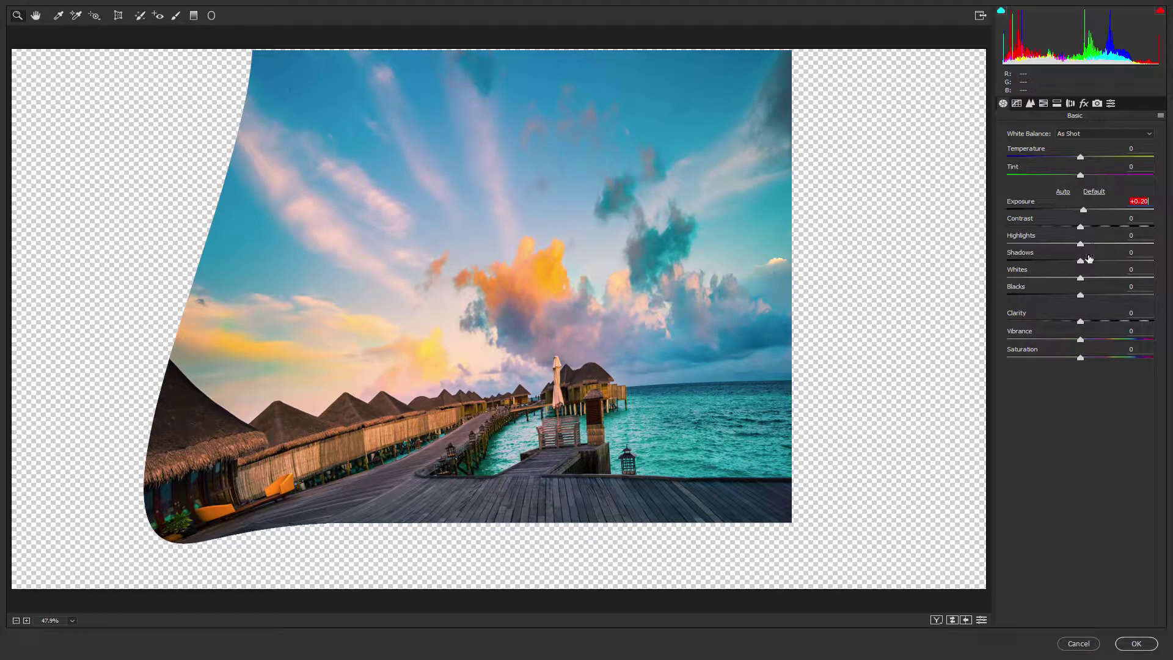
left_click_drag(1082, 321, 1119, 321)
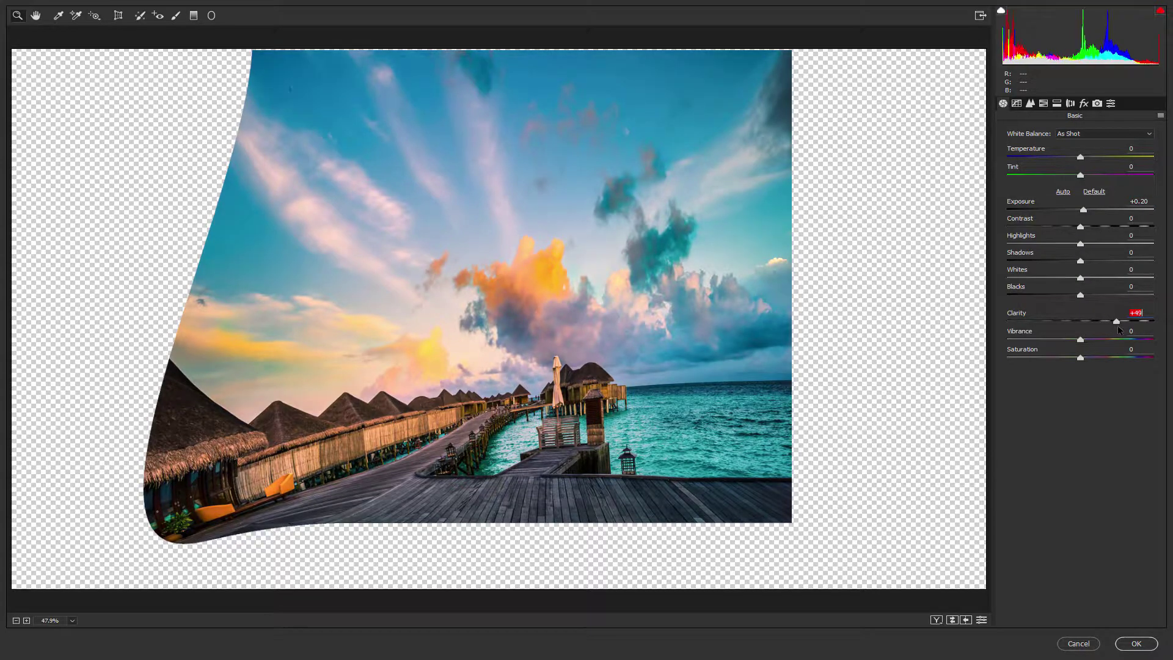
left_click(1147, 648)
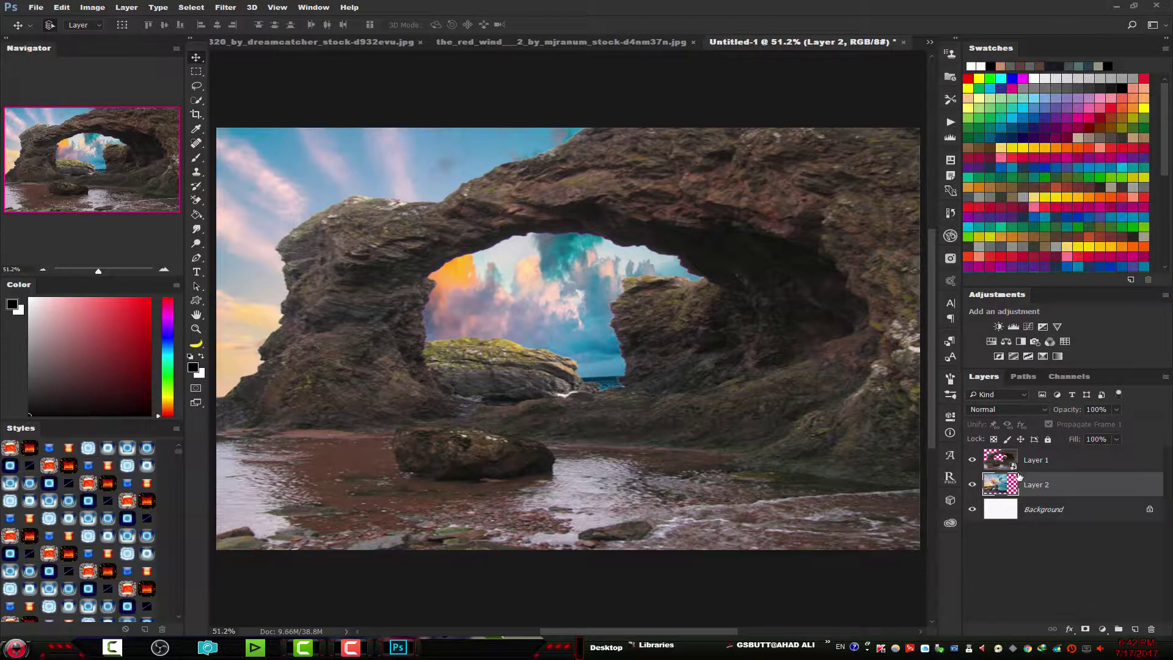
Step: Rasterize the rock arch layer
left_click(1052, 465)
right_click(1052, 464)
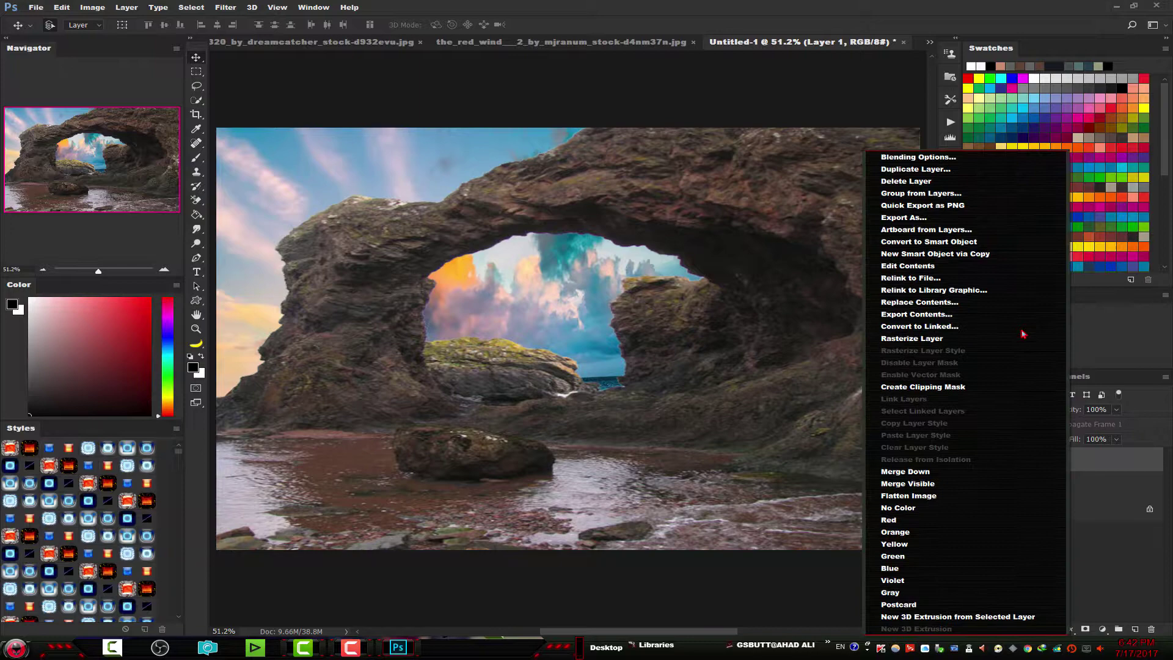
left_click(933, 338)
Step: In Camera Raw on the rock arch, set Exposure to +0.70 and Clarity to 0, showing HSL controls
left_click(225, 7)
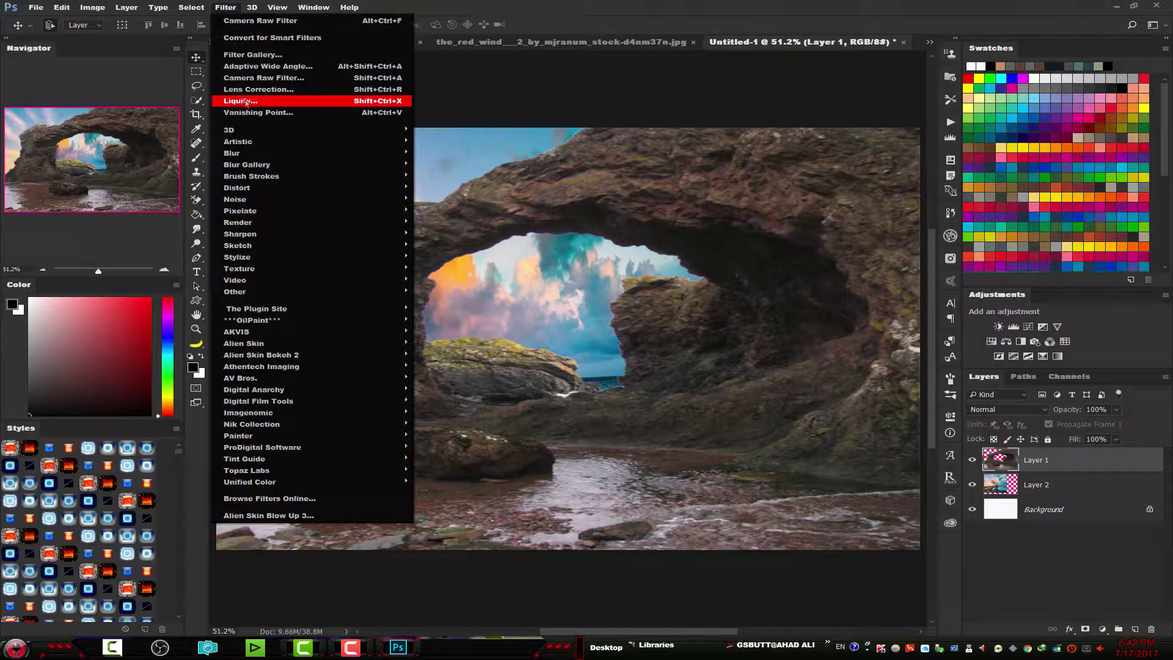
left_click(240, 81)
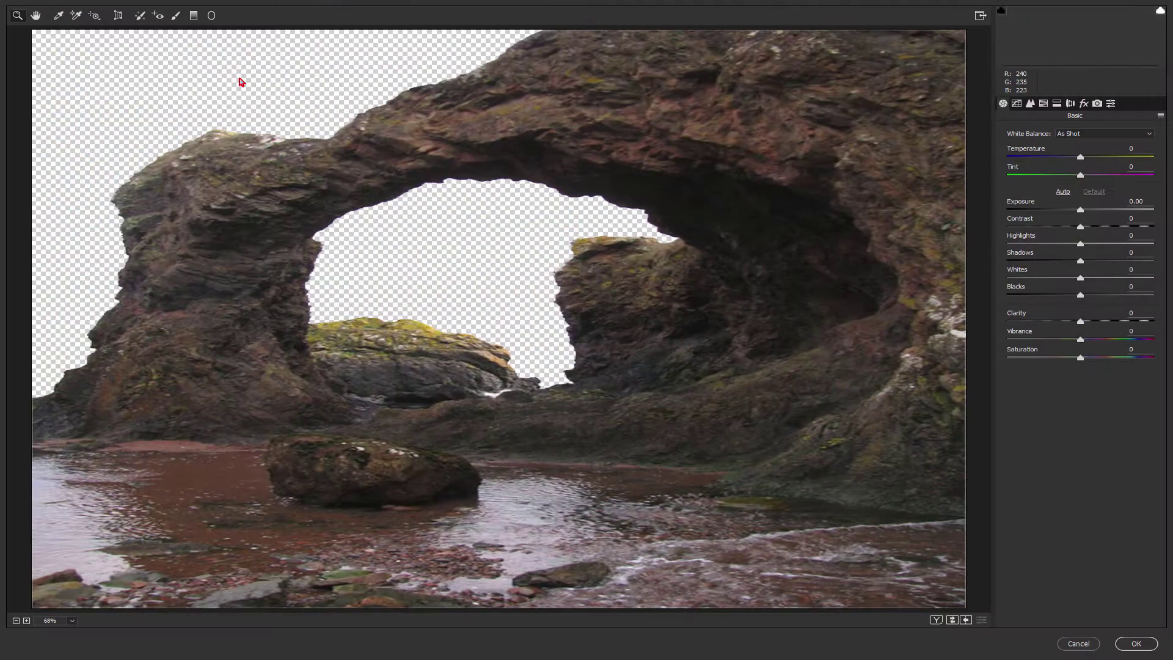
left_click_drag(1083, 213, 1094, 213)
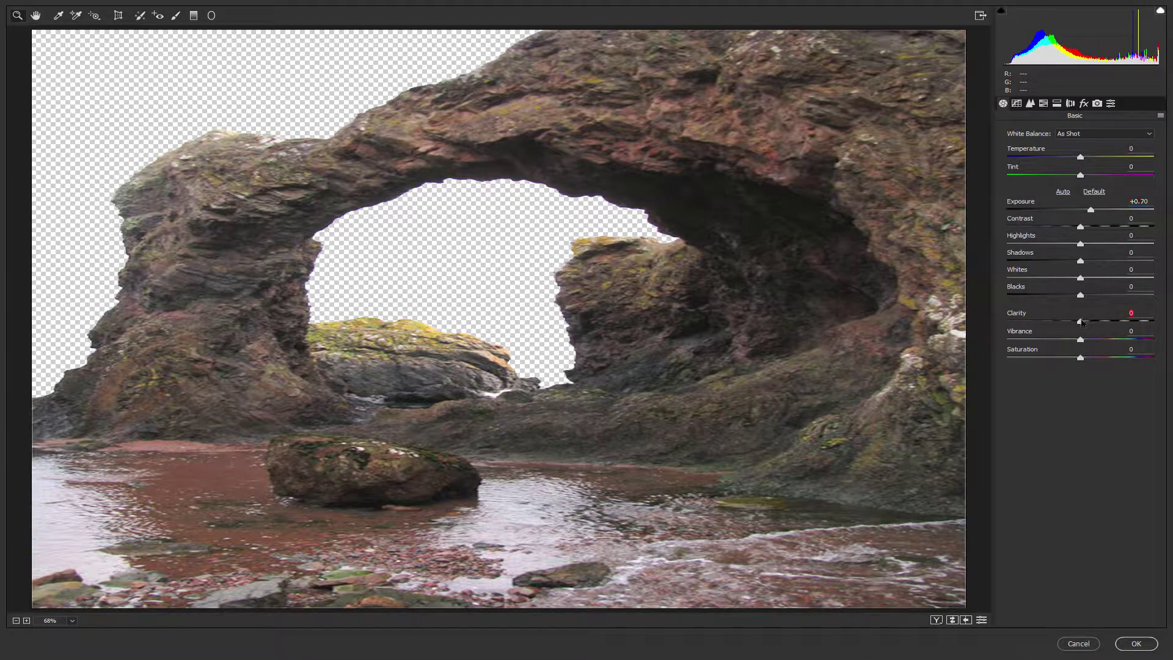
mouse_move(1080, 321)
left_mouse_down()
mouse_move(1105, 322)
mouse_move(1095, 330)
left_mouse_up()
key("Up")
key("Up")
key("Up")
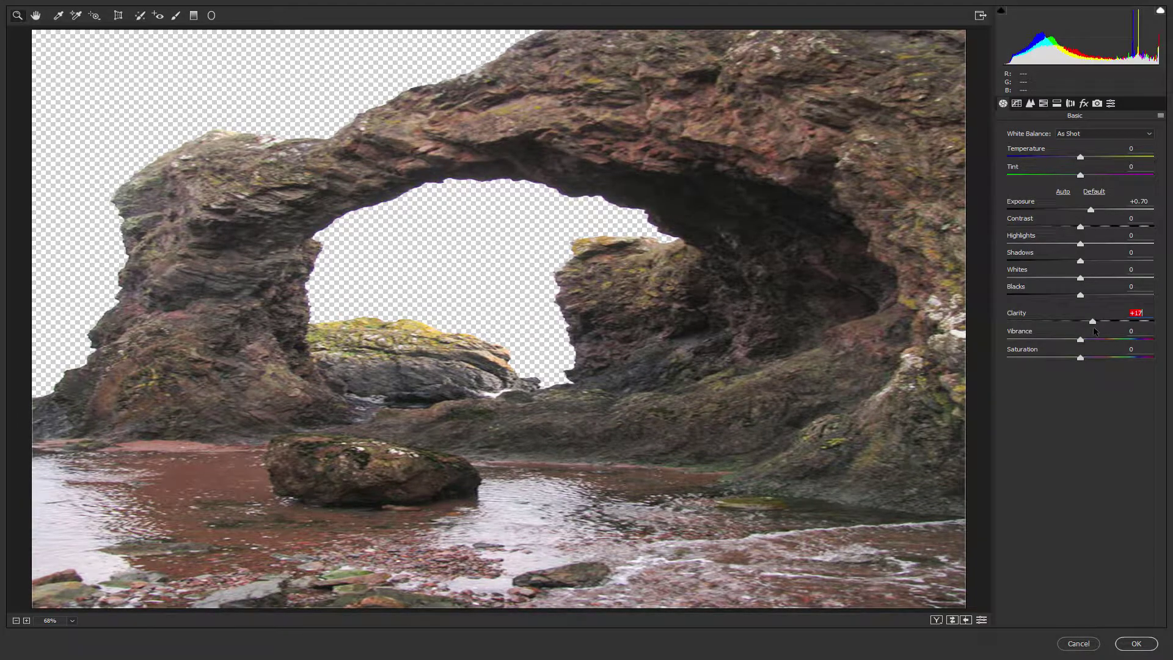
type("0")
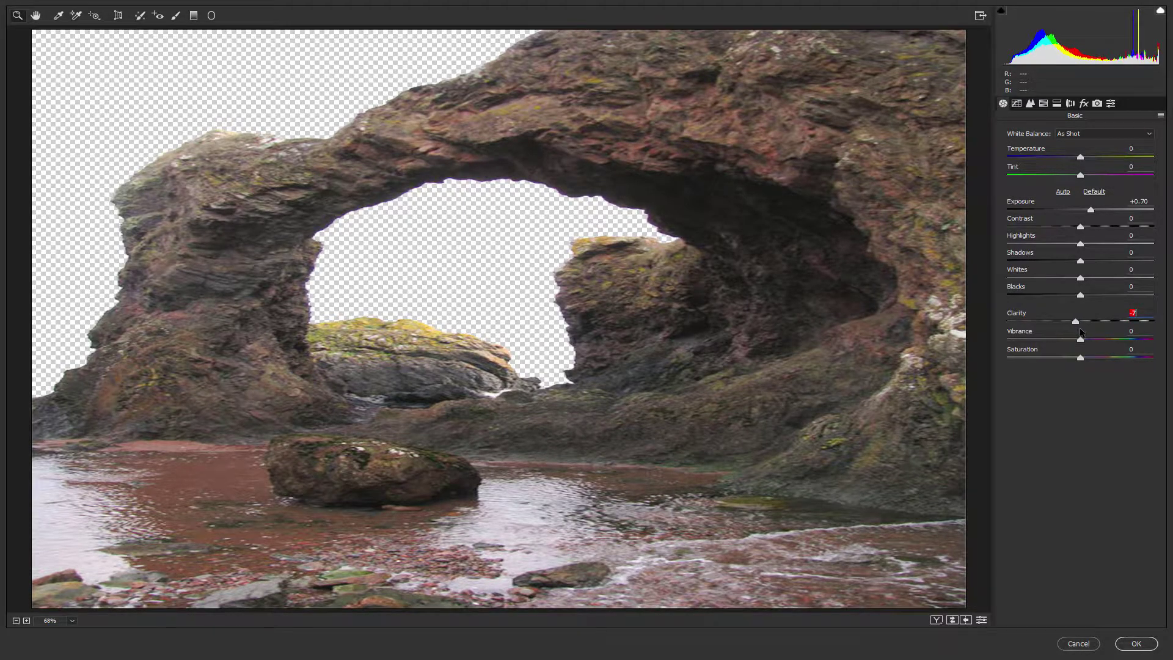
left_click(1043, 104)
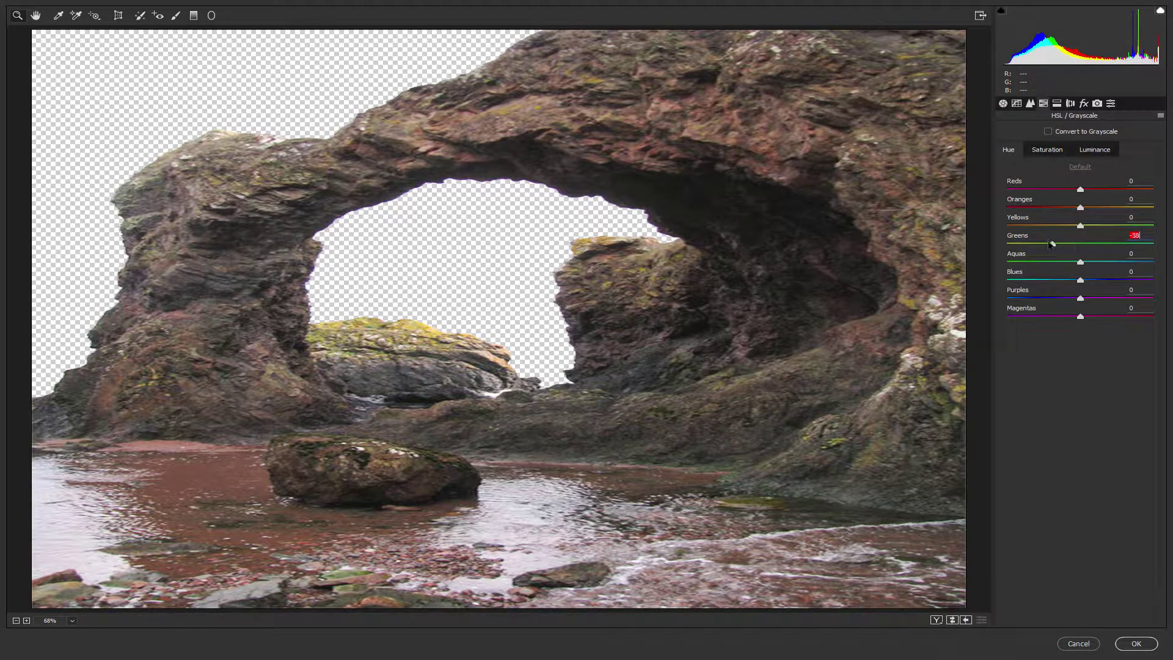
Step: Shift the greens and set Yellows -100, Purples -52, Oranges -70 in HSL, then apply
mouse_move(1080, 244)
left_mouse_down()
mouse_move(1002, 252)
mouse_move(1128, 255)
mouse_move(1009, 253)
left_mouse_up()
left_click(1099, 153)
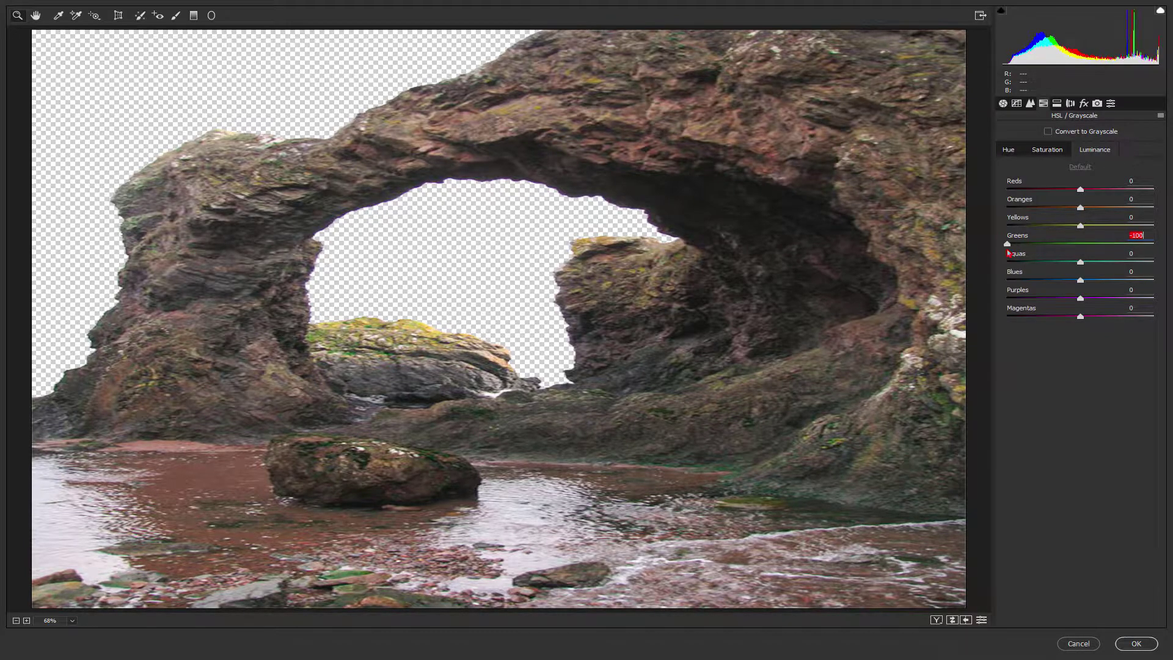
mouse_move(1008, 252)
left_mouse_down()
mouse_move(1106, 260)
mouse_move(1031, 266)
left_mouse_up()
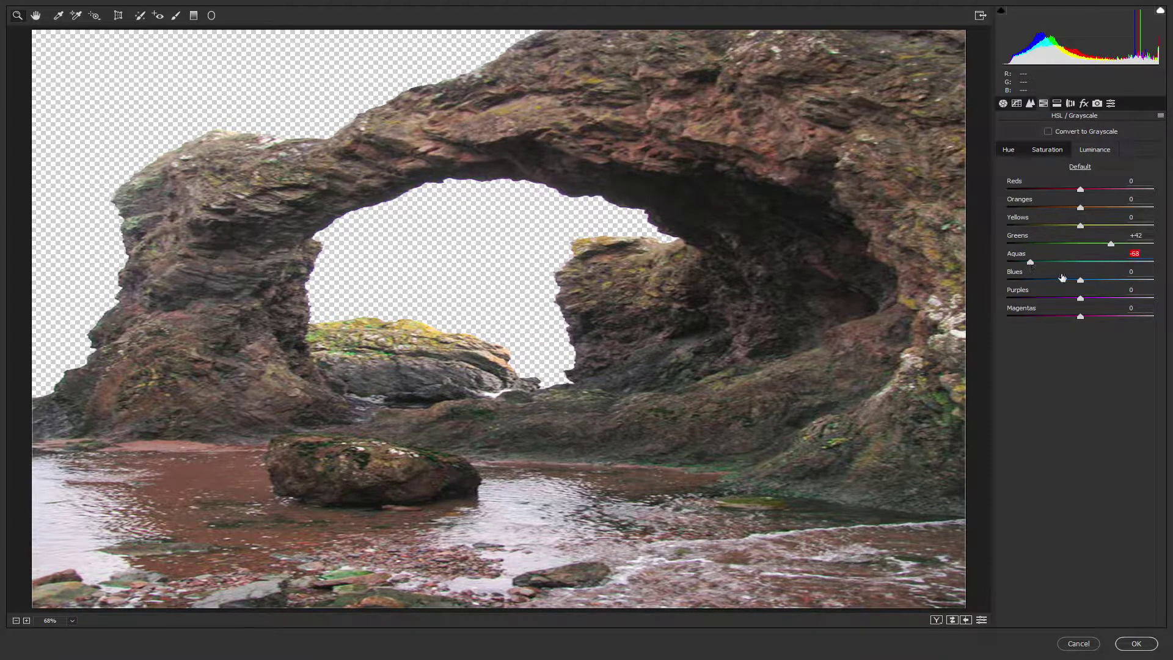
left_click_drag(1081, 298, 1043, 299)
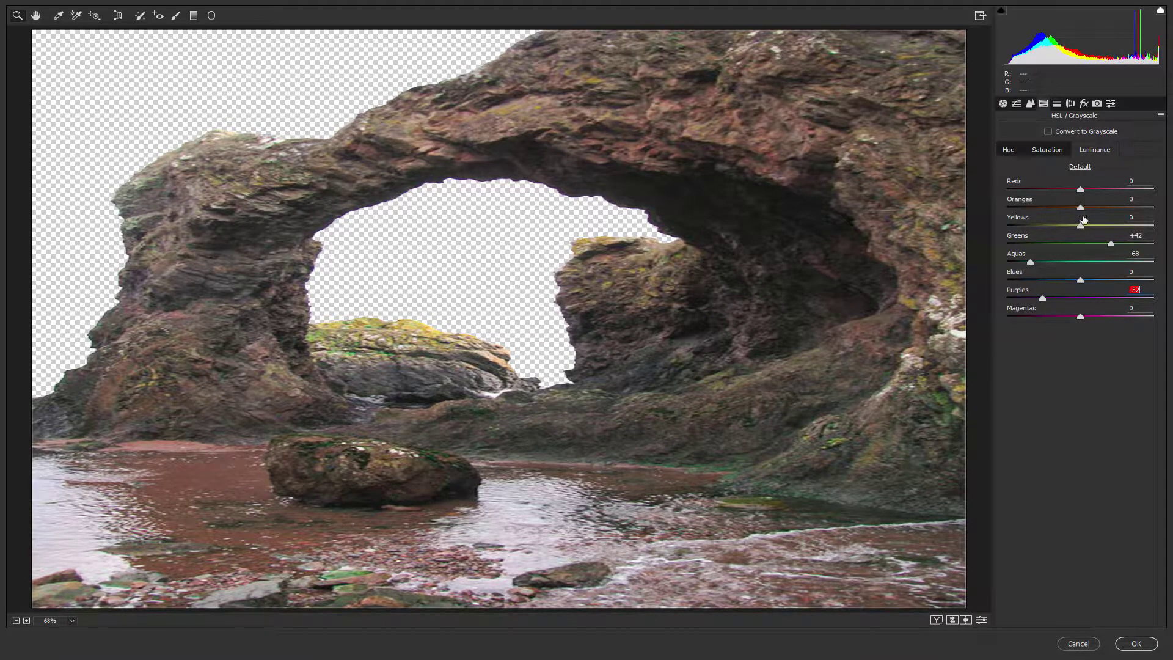
left_click_drag(1080, 228, 996, 236)
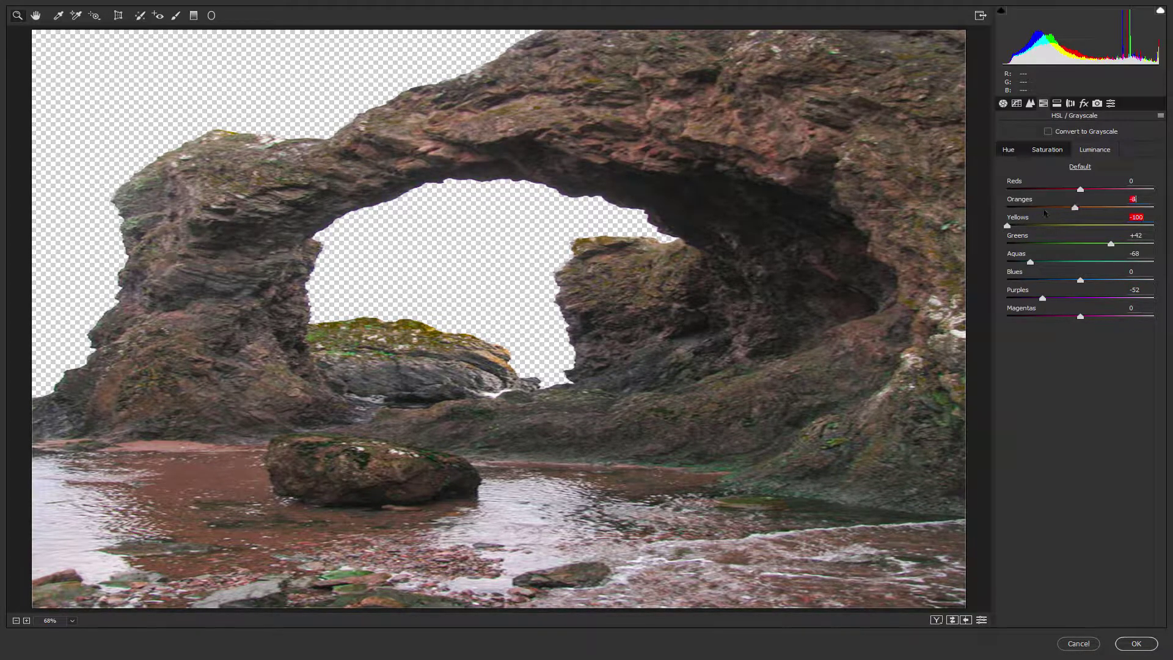
left_click_drag(1079, 206, 1029, 208)
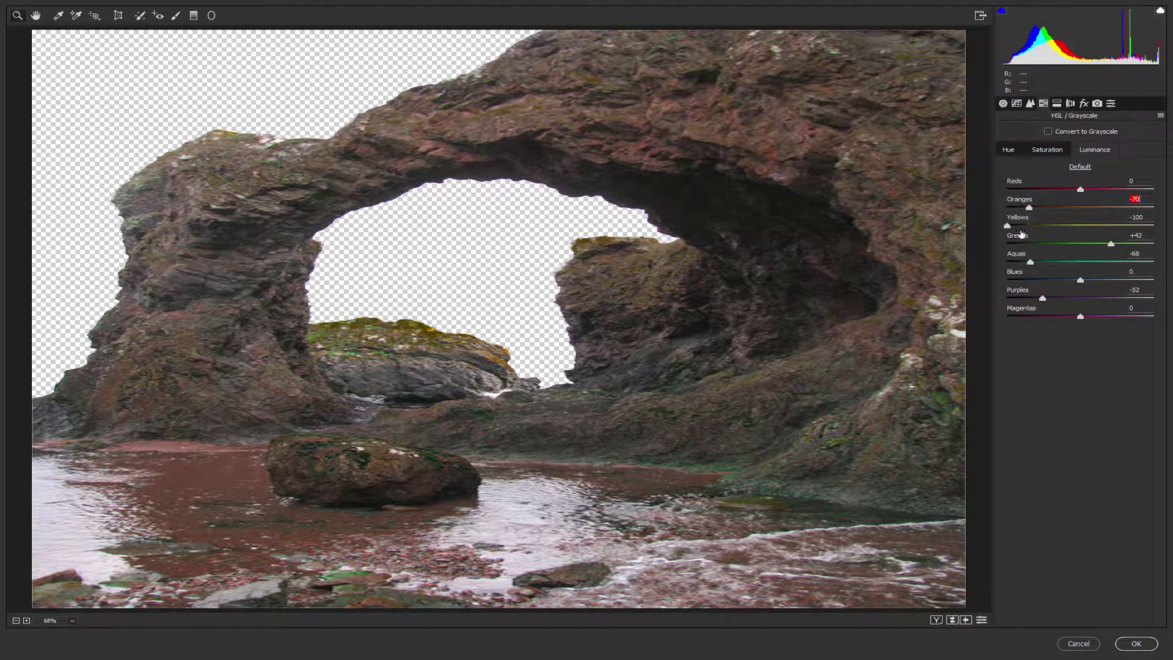
left_click(1137, 643)
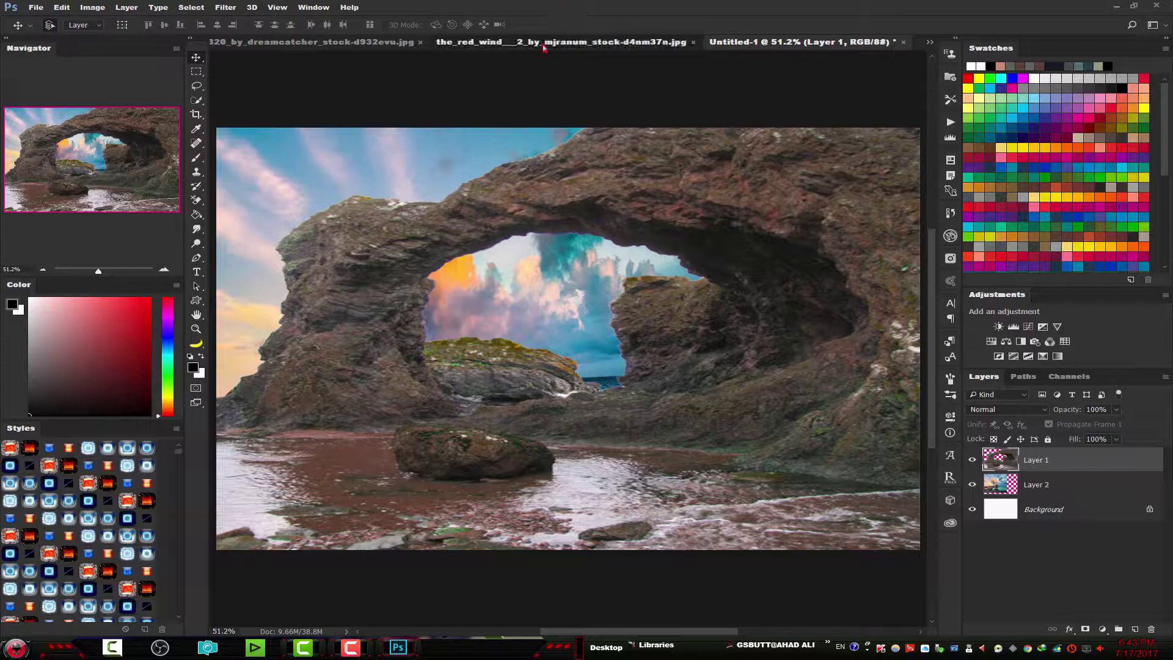
Step: Float the_red_wind document and drag the woman-in-red cutout into Untitled-1
left_click(537, 45)
left_click_drag(518, 166, 527, 197)
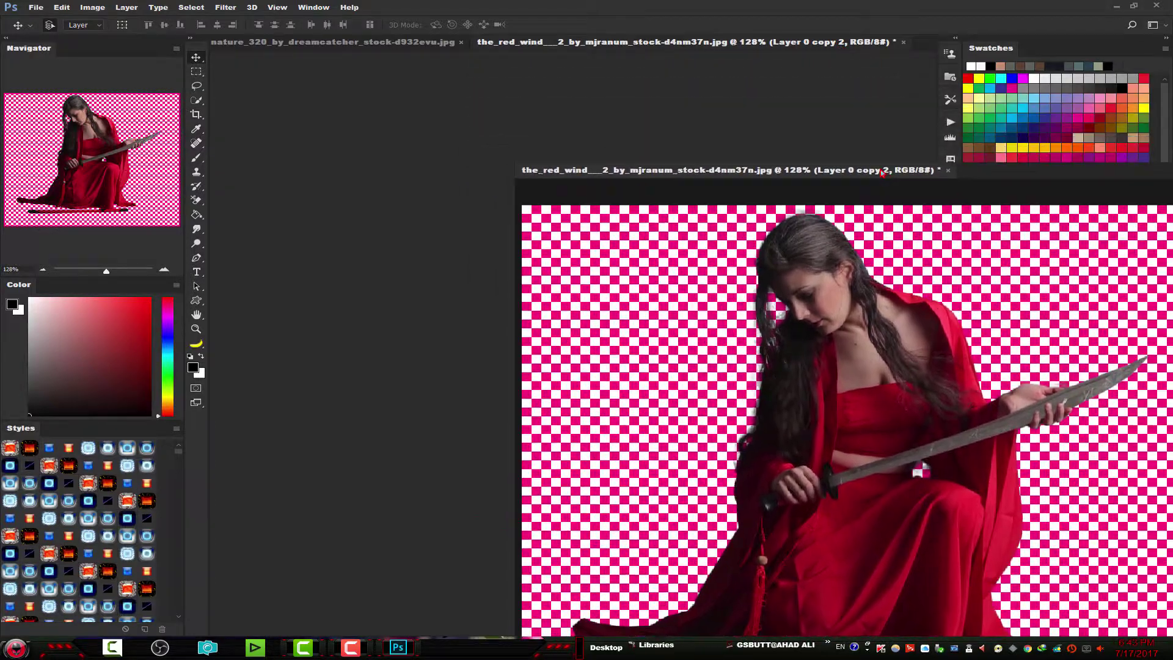
left_click_drag(839, 46, 917, 171)
left_click_drag(742, 233, 400, 212)
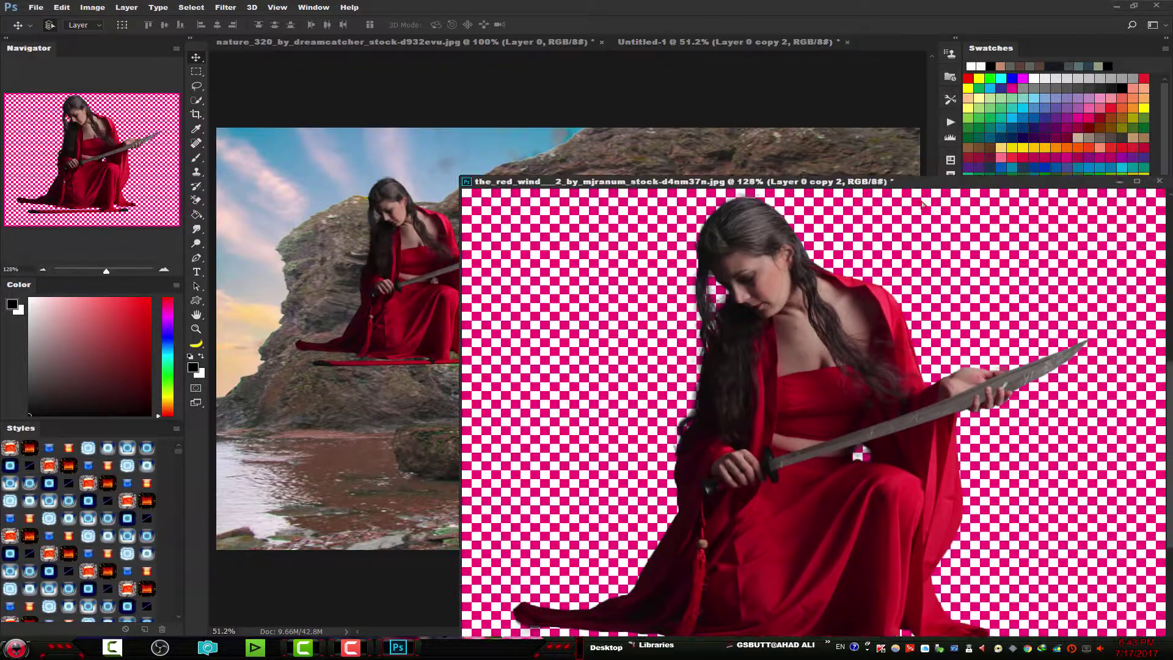
left_click_drag(1067, 181, 846, 244)
Step: Position the woman on the central rock beneath the arch
left_click(835, 240)
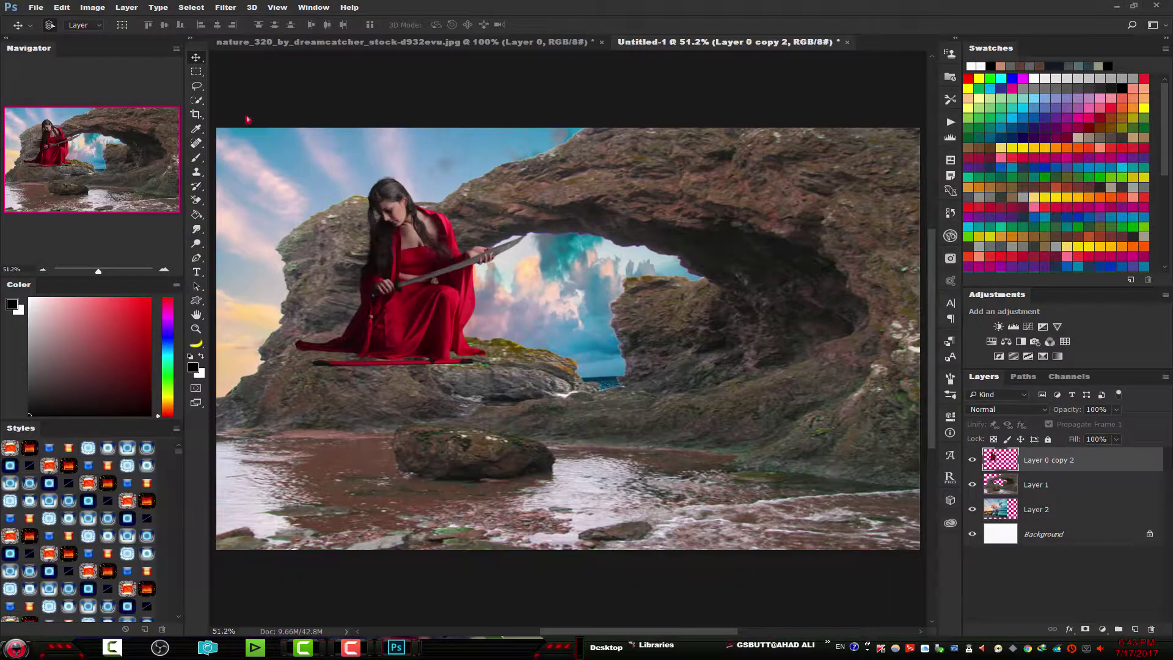
mouse_move(429, 262)
left_mouse_down()
mouse_move(523, 344)
mouse_move(563, 349)
mouse_move(509, 328)
mouse_move(523, 335)
left_mouse_up()
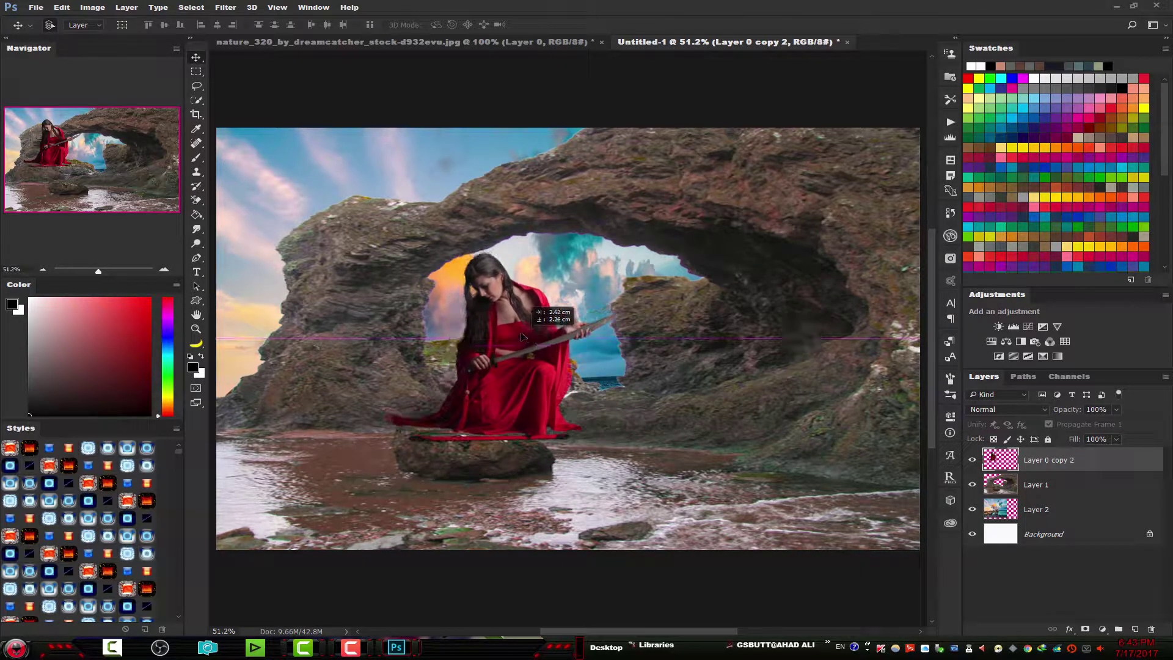
right_click(1123, 462)
Step: Convert the woman's layer to a smart object and free-transform her to about 115%
left_click(966, 304)
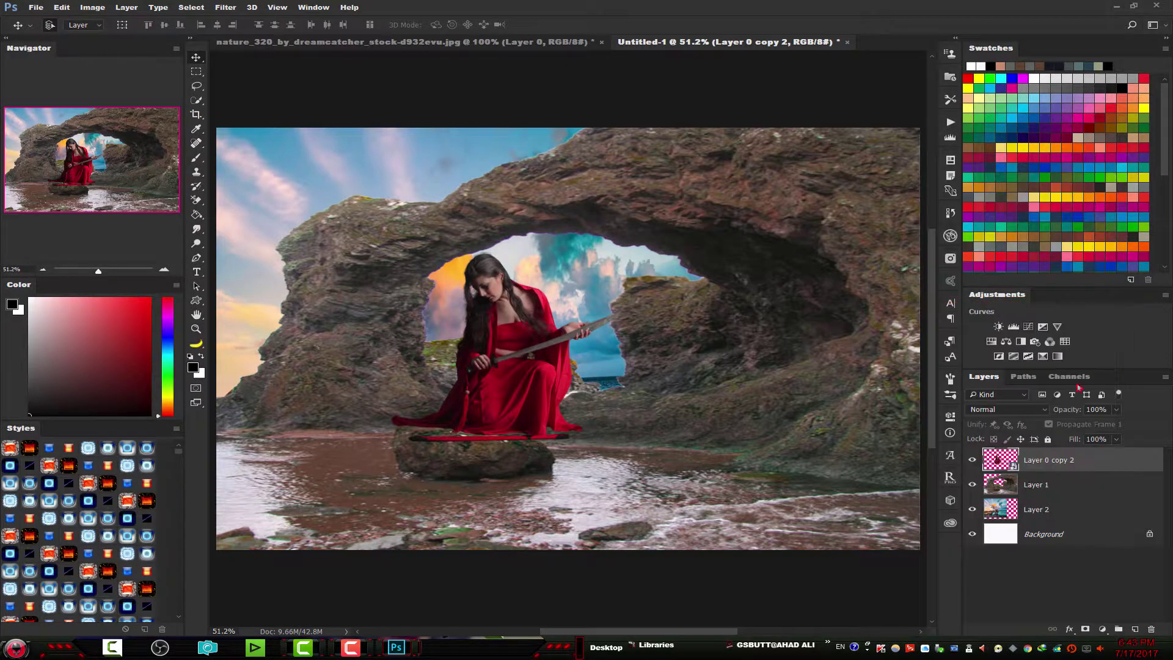
key("ctrl+t")
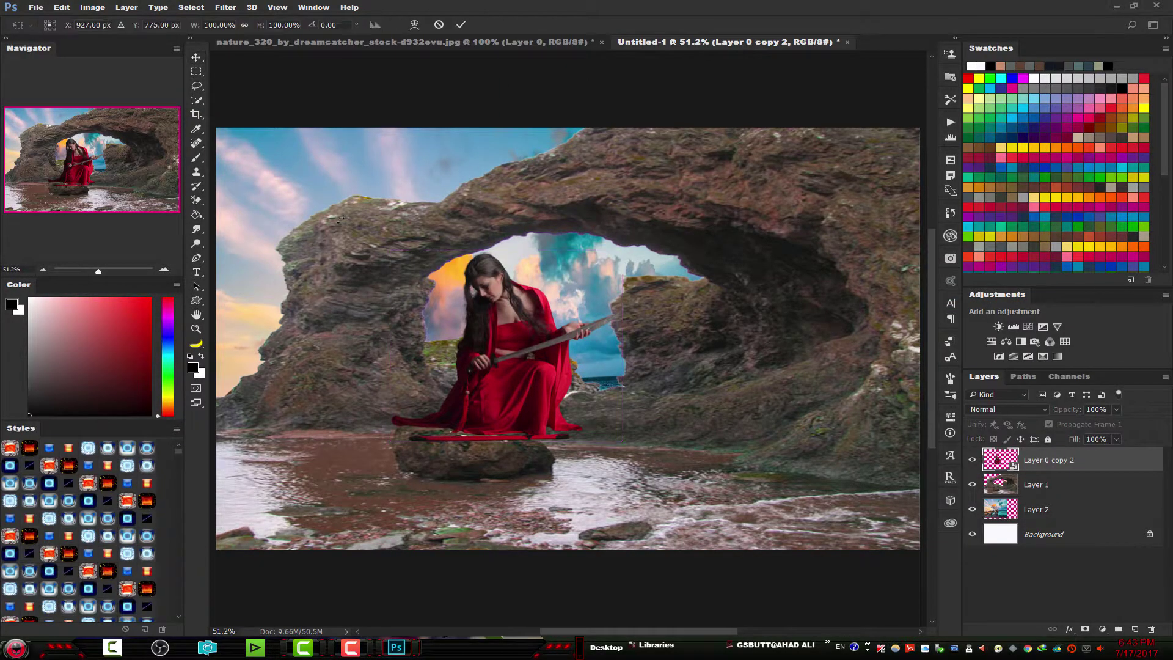
left_click_drag(552, 343, 615, 361)
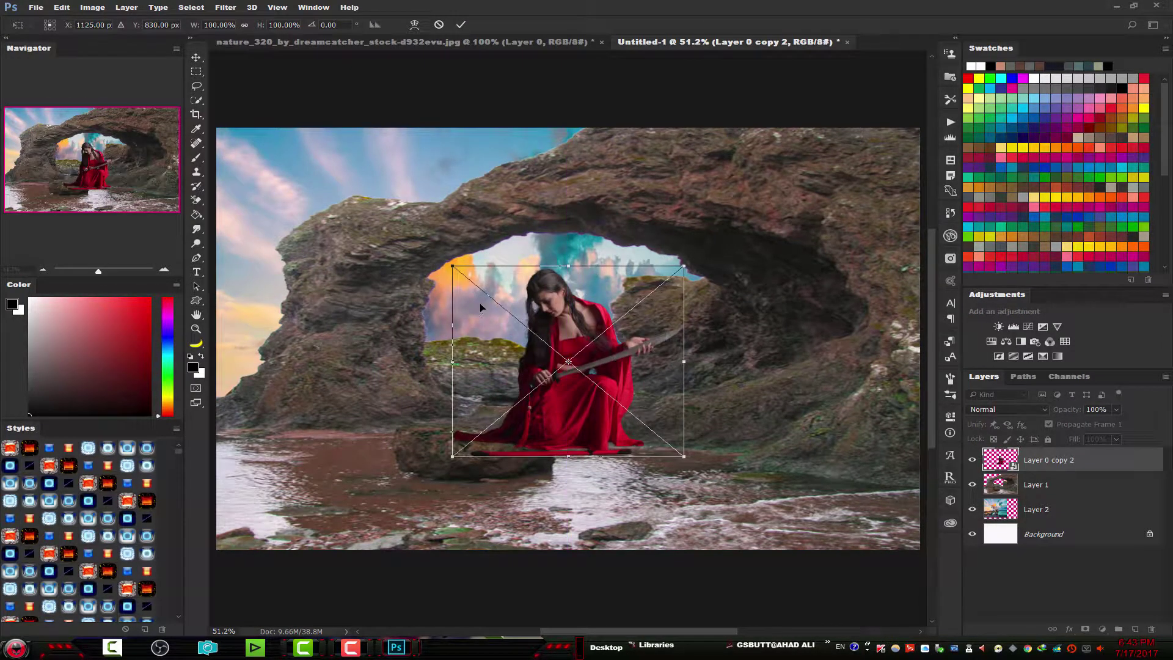
left_click_drag(457, 274, 454, 280)
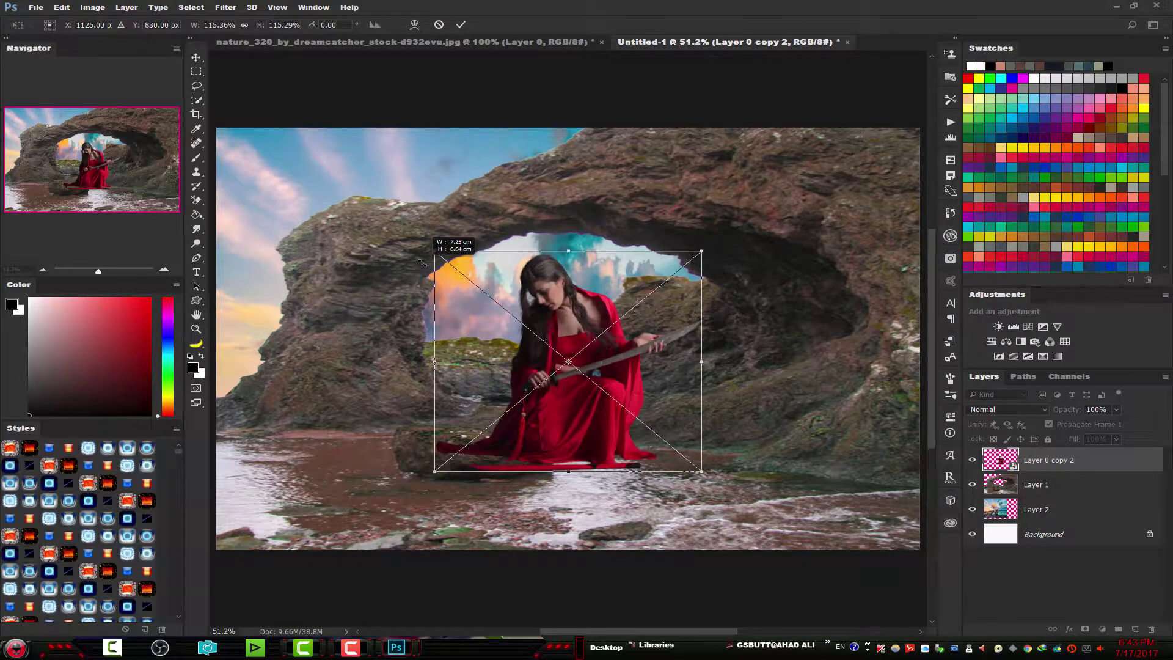
left_click_drag(454, 280, 427, 267)
Step: Move the woman into the foreground water, scale her to about 130%, and commit
left_click_drag(582, 398, 495, 374)
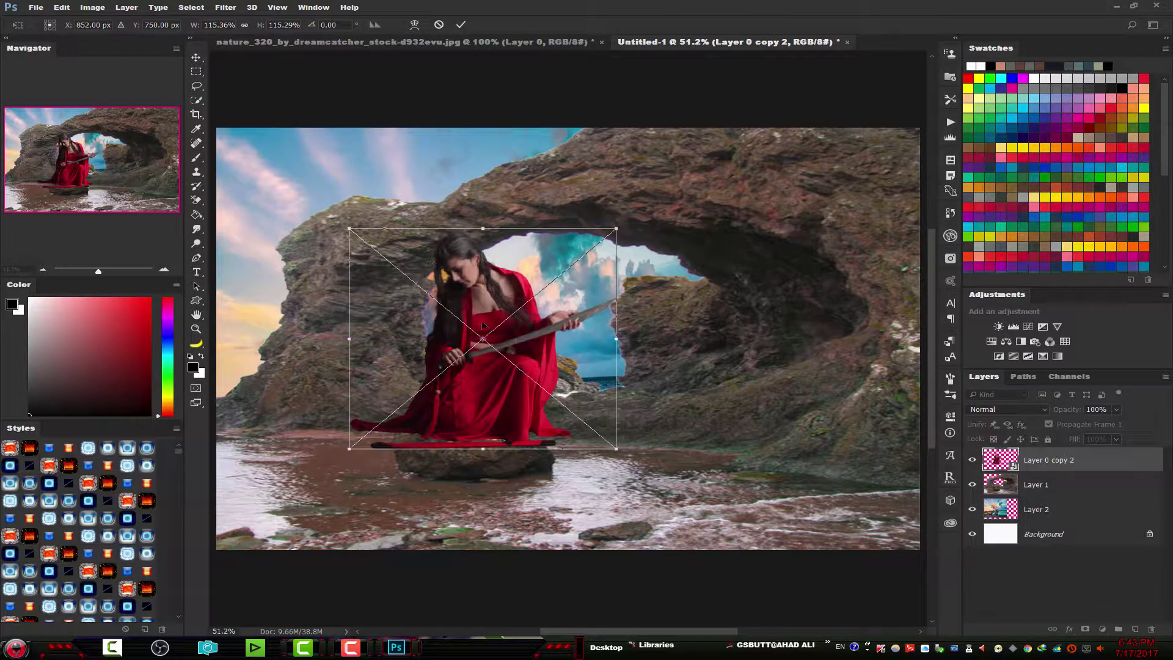
left_click_drag(482, 438, 716, 483)
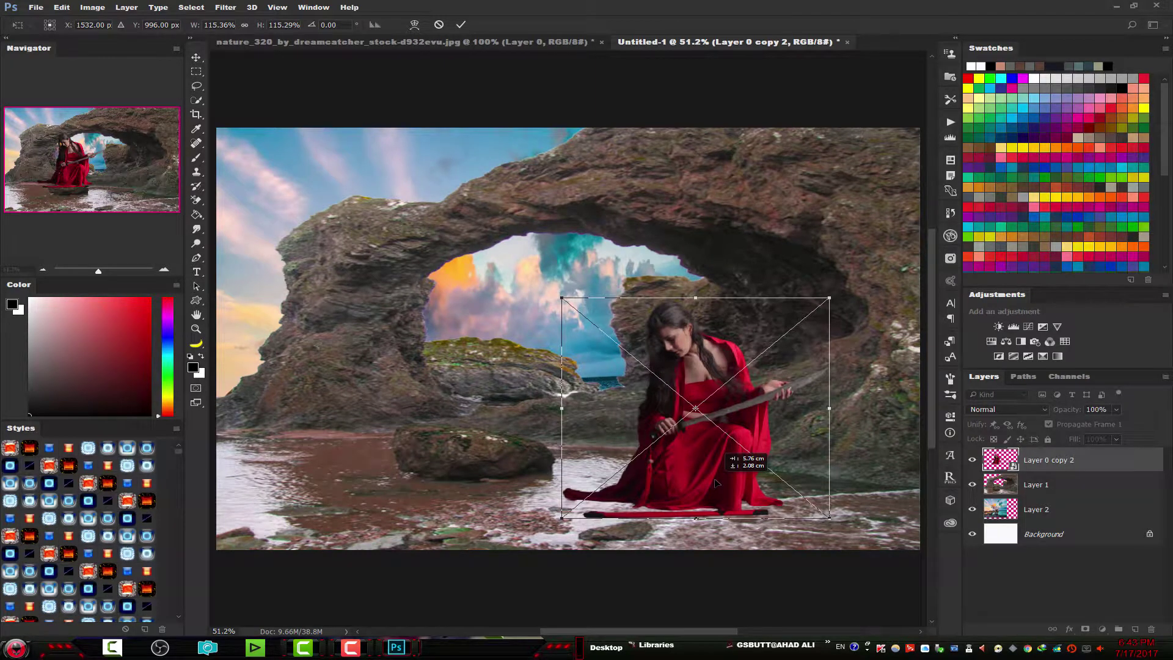
left_click_drag(717, 482, 674, 486)
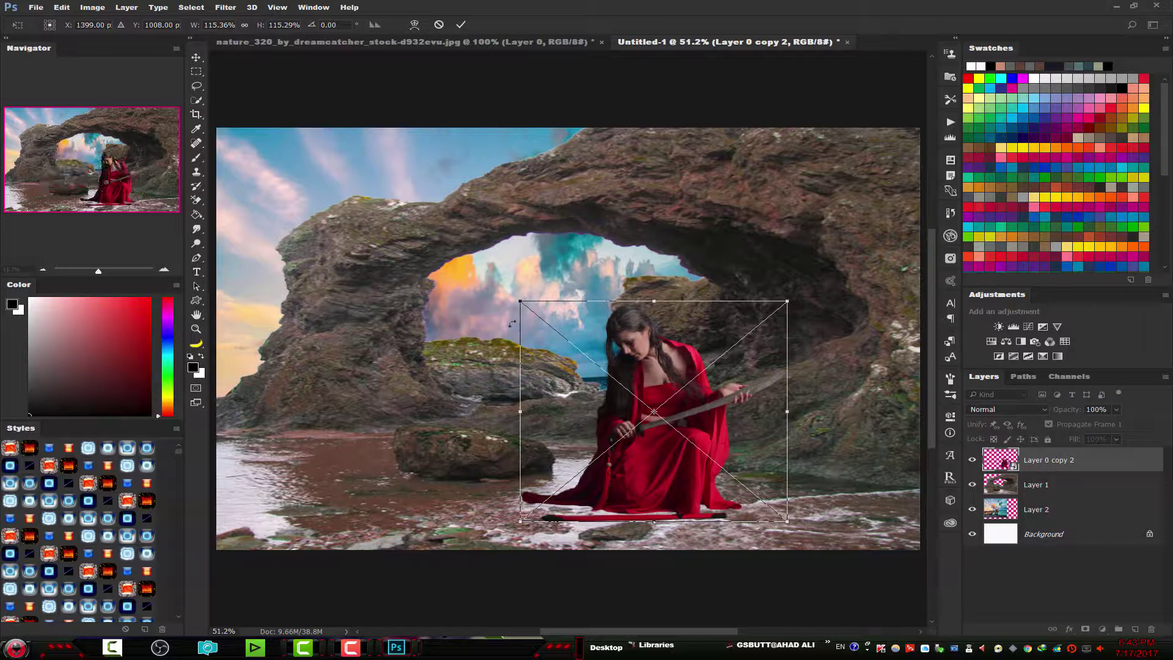
left_click_drag(520, 301, 475, 282)
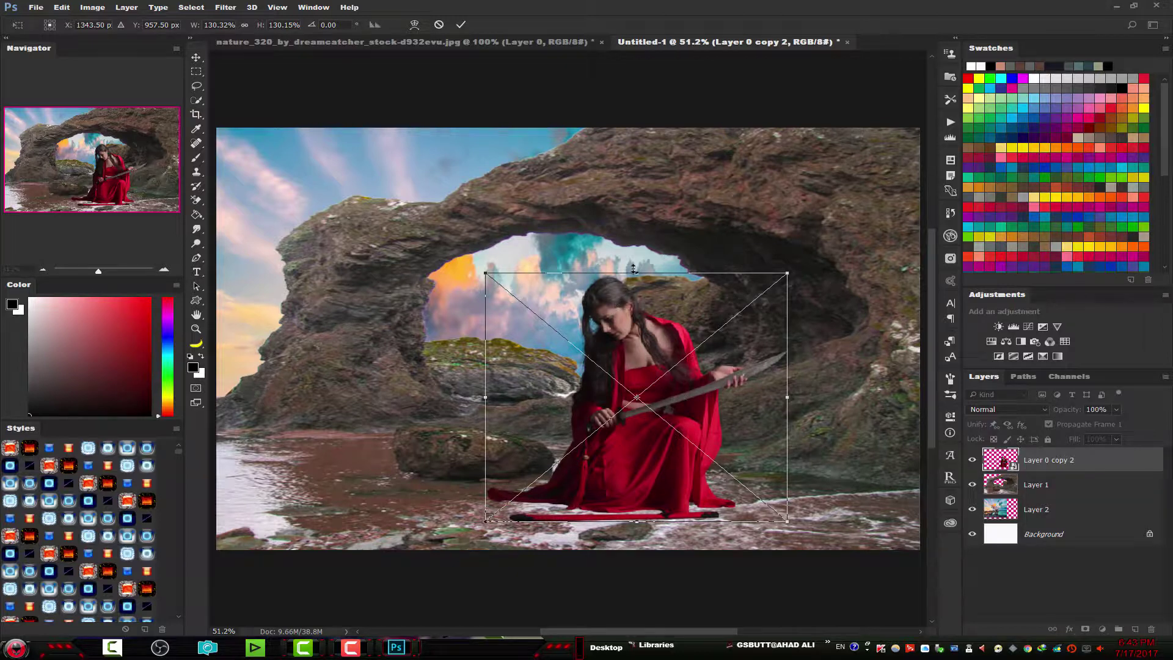
left_click_drag(634, 269, 634, 261)
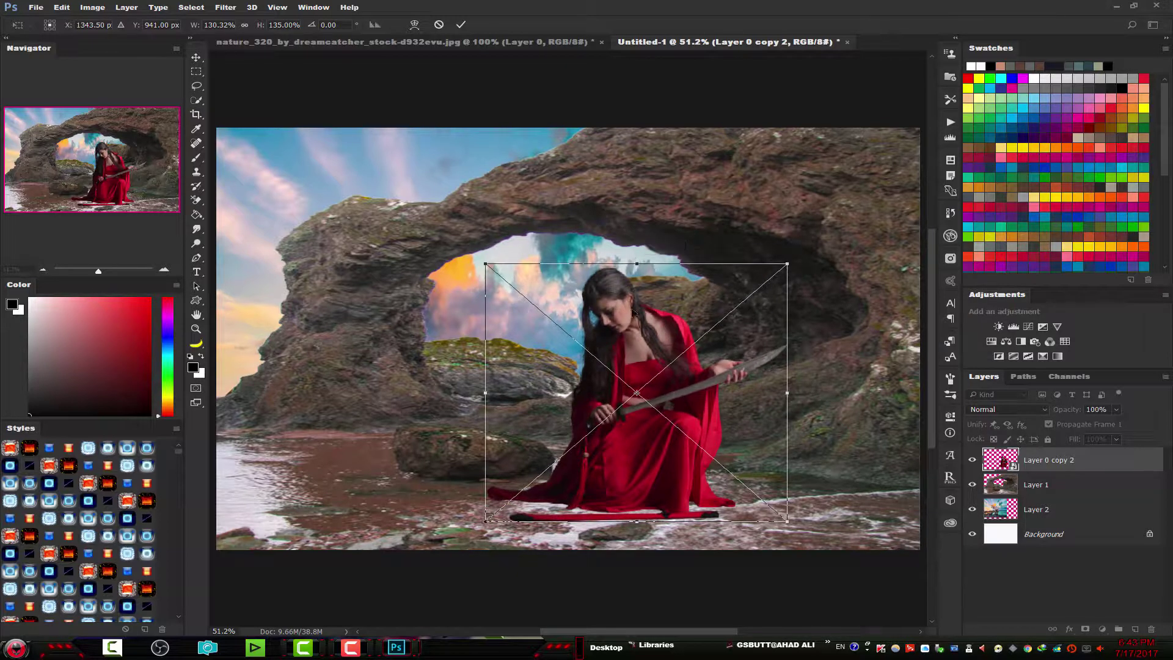
key("Return")
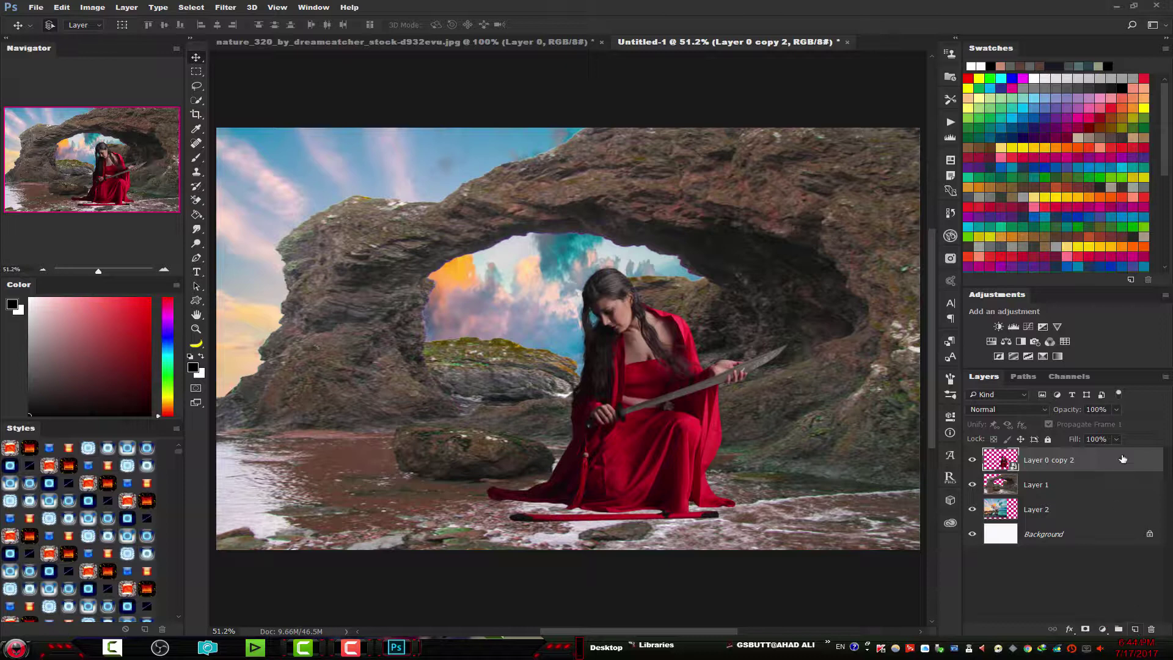
Step: Add a new layer and clone-stamp water texture over the red dress hem
left_click(1138, 628)
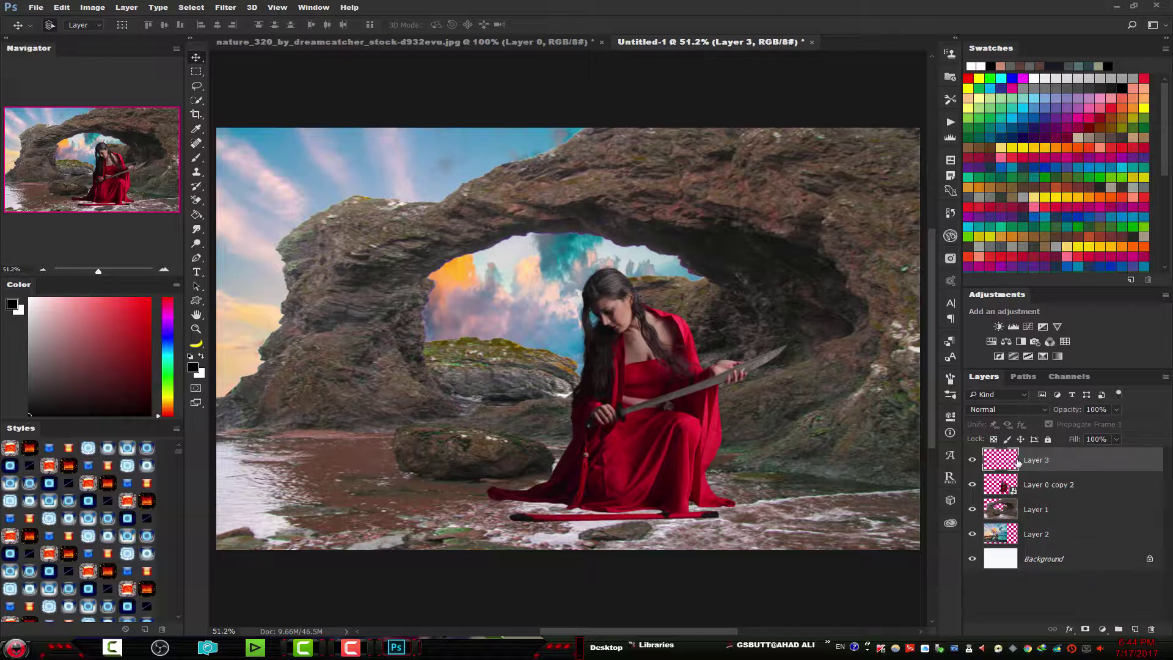
left_click(198, 175)
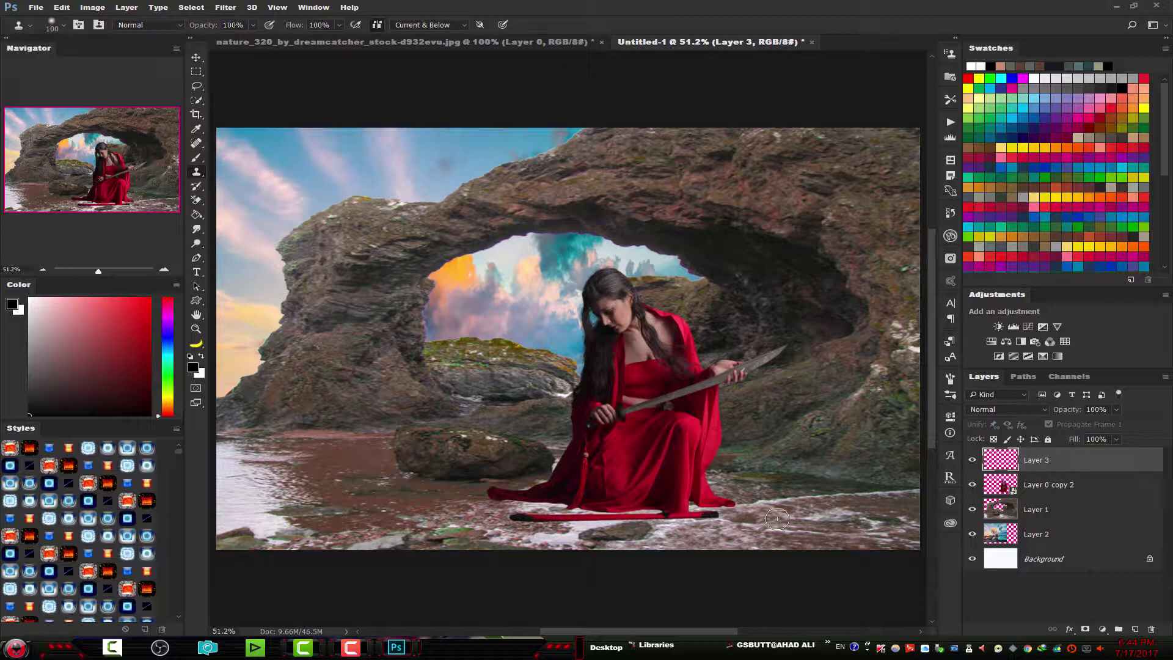
mouse_move(744, 518)
left_mouse_down()
mouse_move(743, 501)
mouse_move(718, 481)
mouse_move(715, 504)
left_mouse_up()
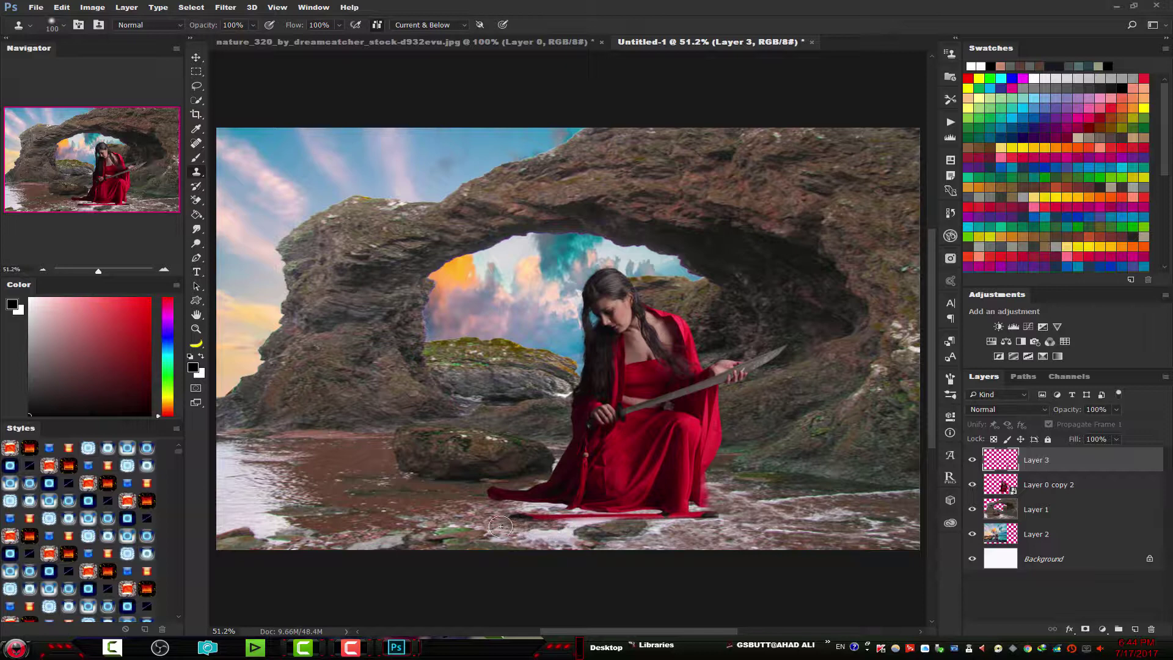
left_click(614, 539)
mouse_move(681, 531)
left_mouse_down()
mouse_move(699, 527)
mouse_move(640, 526)
left_mouse_up()
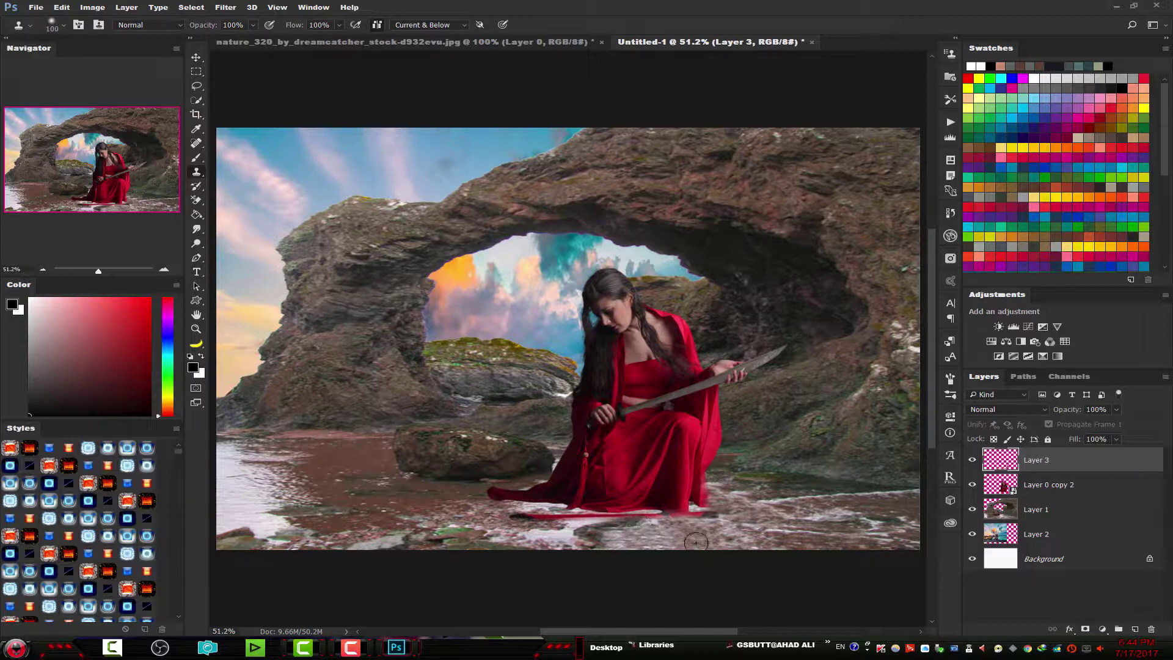
left_click_drag(313, 470, 553, 502)
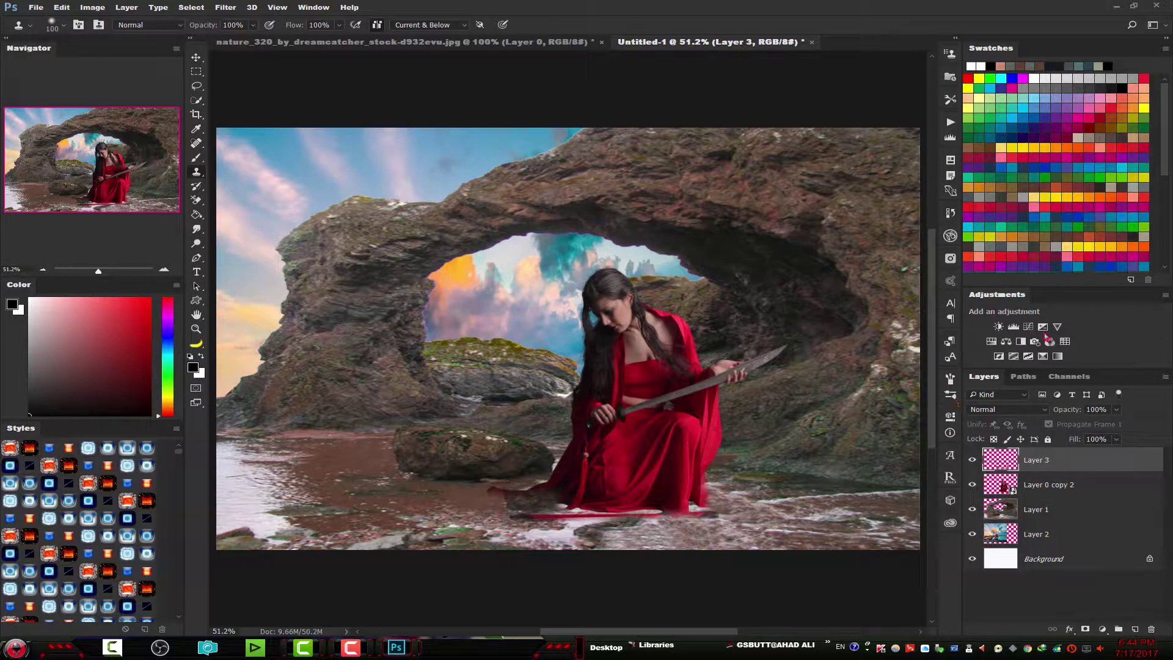
mouse_move(745, 513)
left_mouse_down()
mouse_move(773, 522)
mouse_move(670, 502)
left_mouse_up()
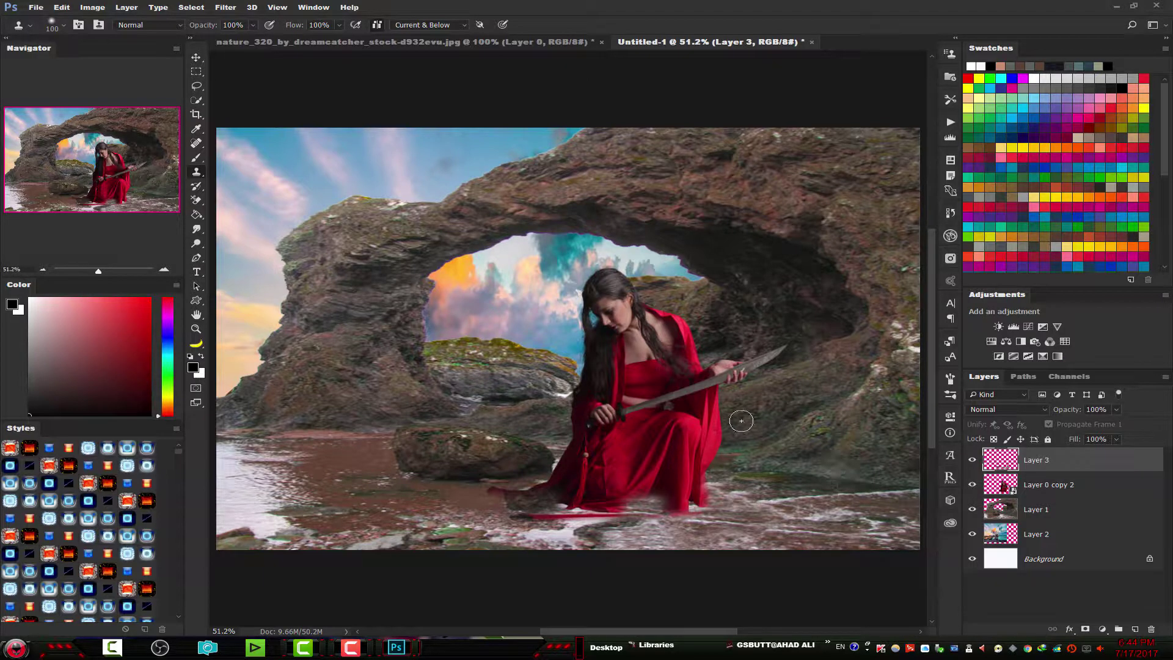
Step: Check Layer 3's options without changes, then reselect Layer 3
right_click(1107, 468)
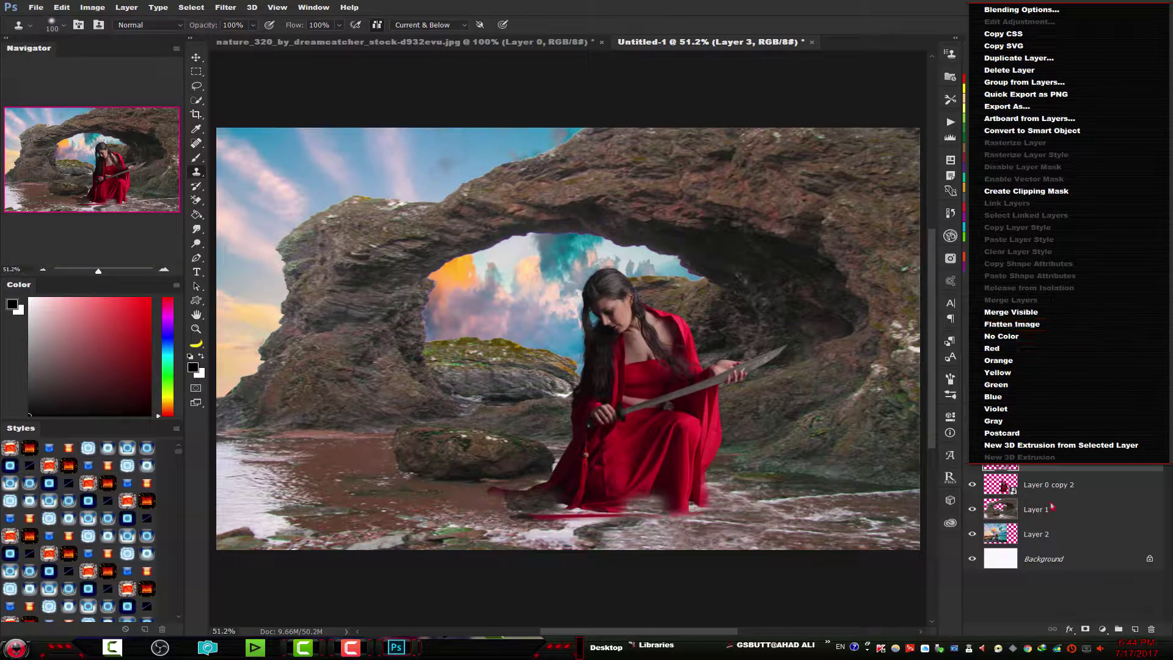
left_click(1103, 473)
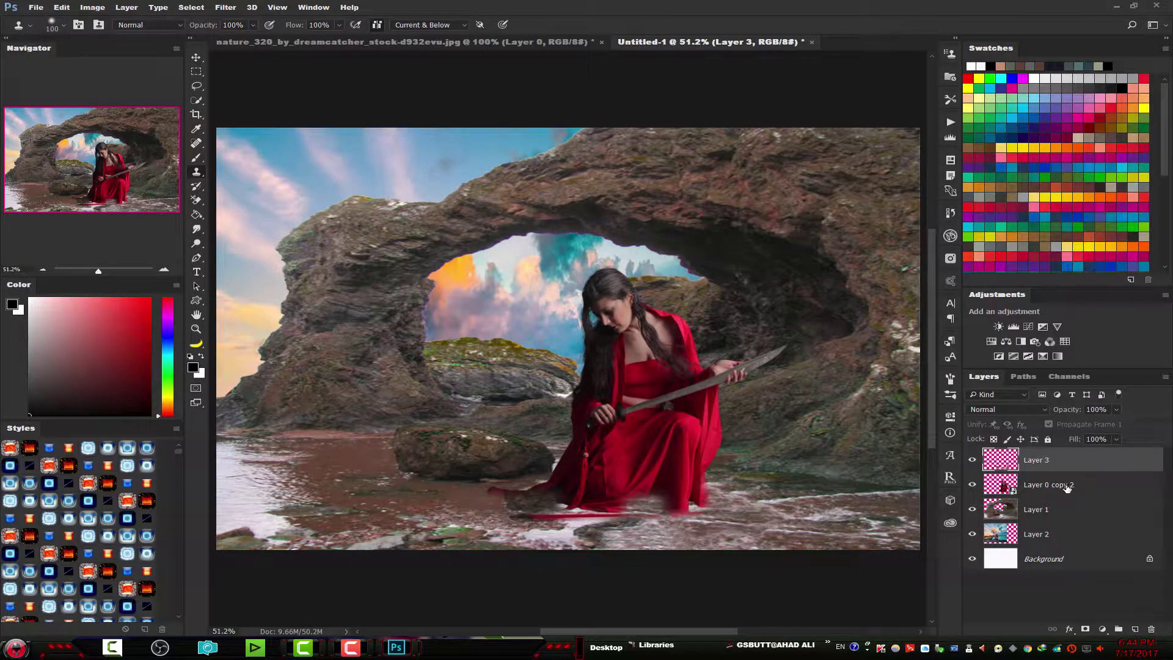
left_click(1086, 484)
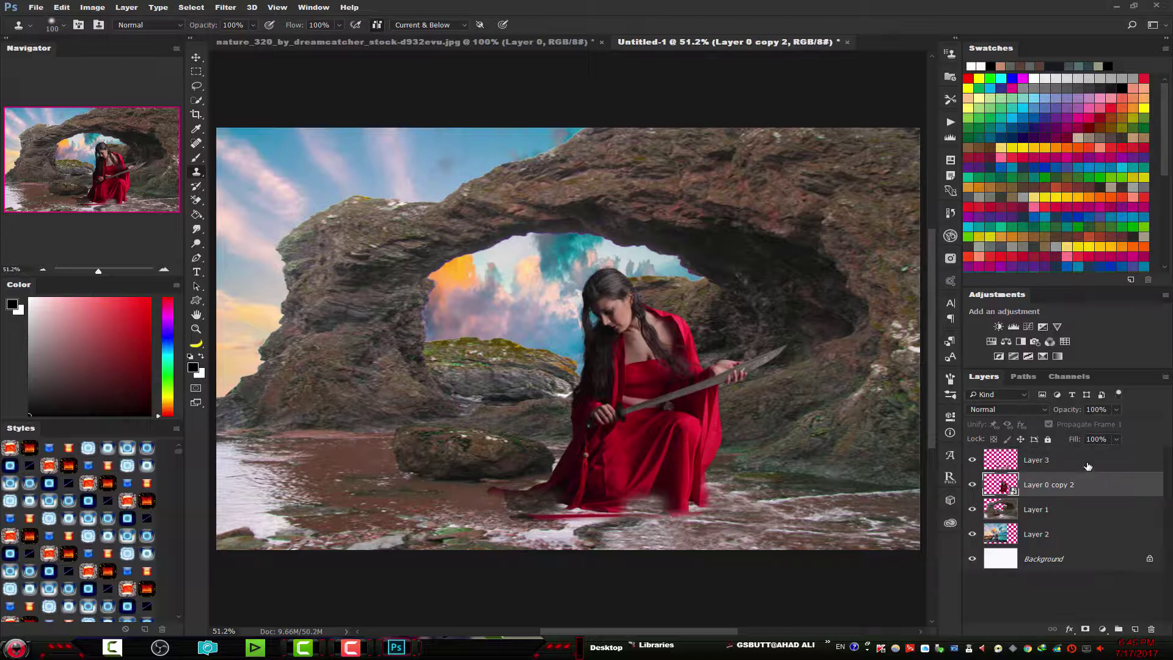
left_click(1088, 462)
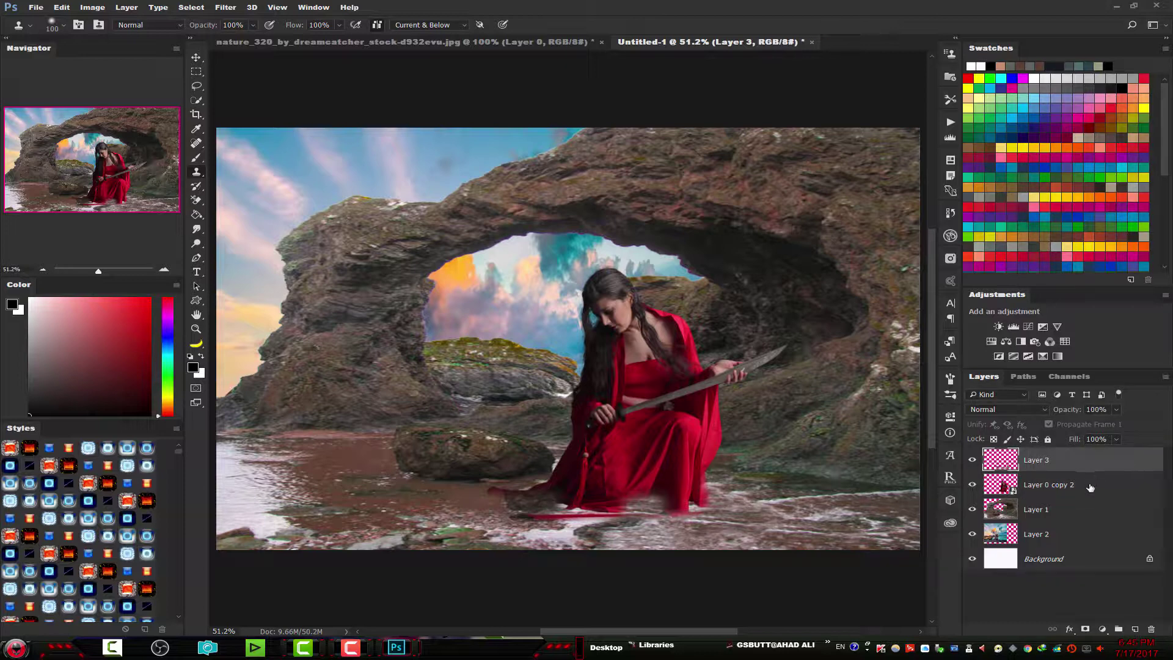
Step: Combine Layer 3 and Layer 0 copy 2 into one smart object, then rasterize it
left_click(1091, 485, "ctrl")
right_click(1090, 485)
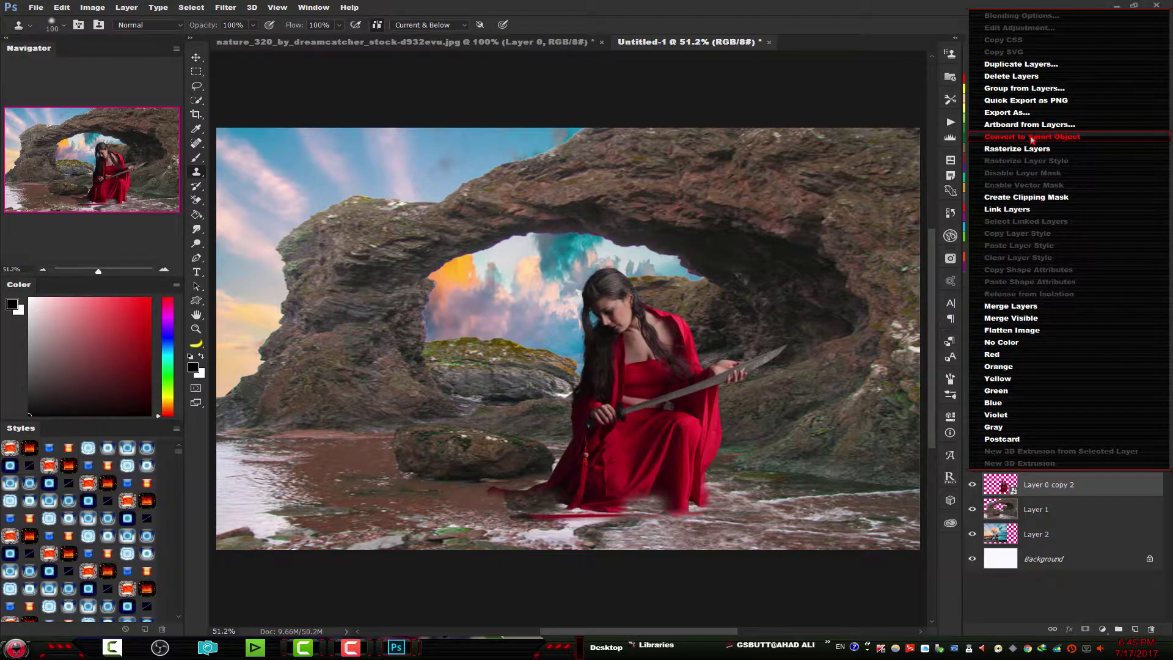
left_click(1031, 137)
right_click(1087, 461)
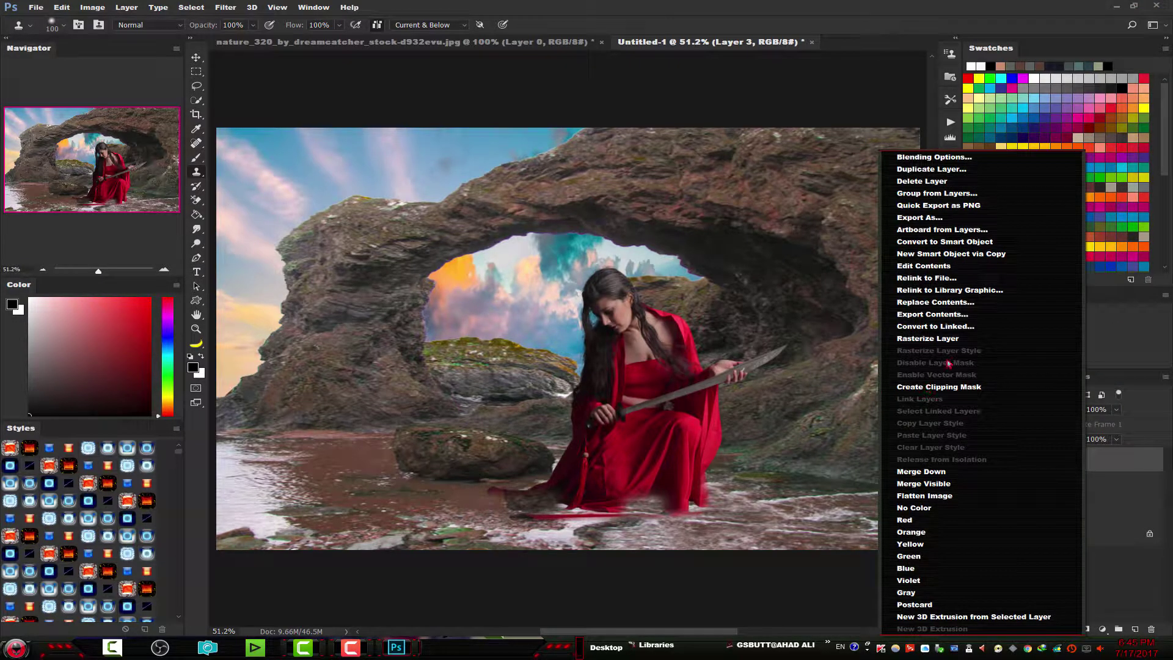
left_click(949, 339)
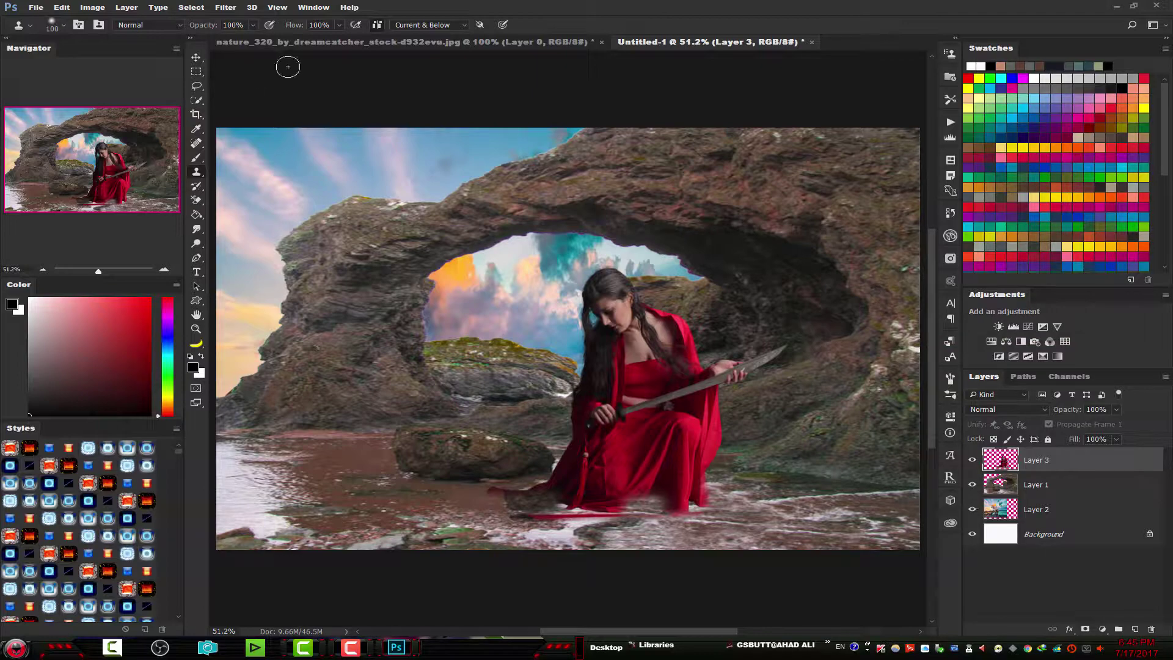
left_click(227, 9)
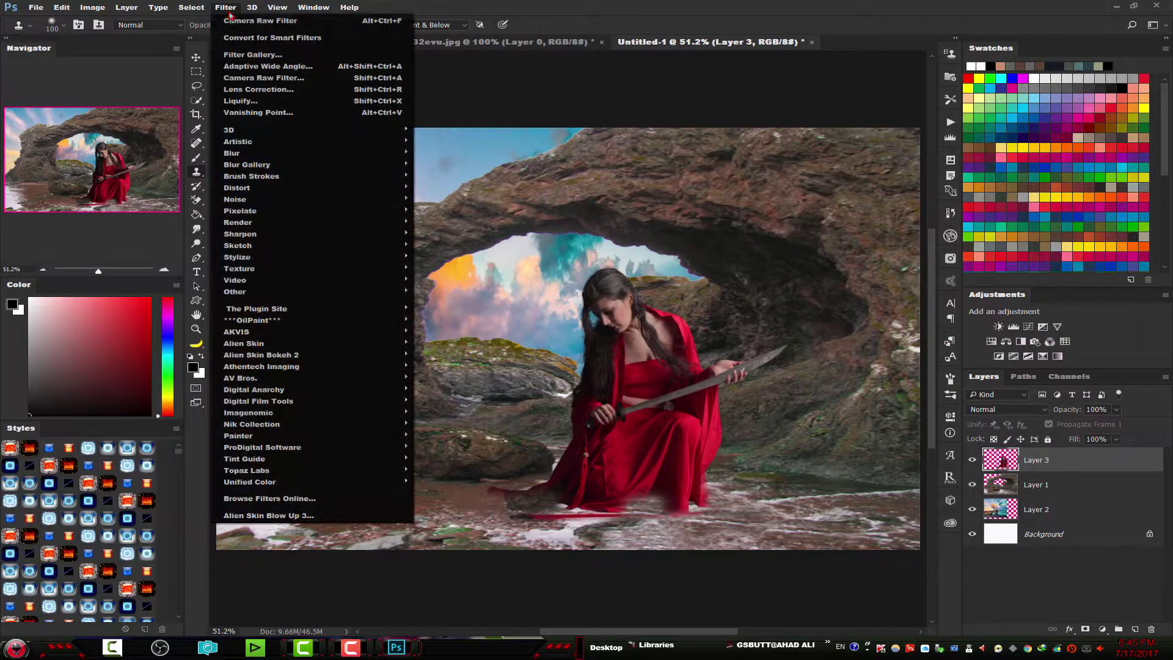
Step: Apply Camera Raw to the woman with Exposure +1.10, Contrast -6, Whites +5, Clarity -5
left_click(258, 83)
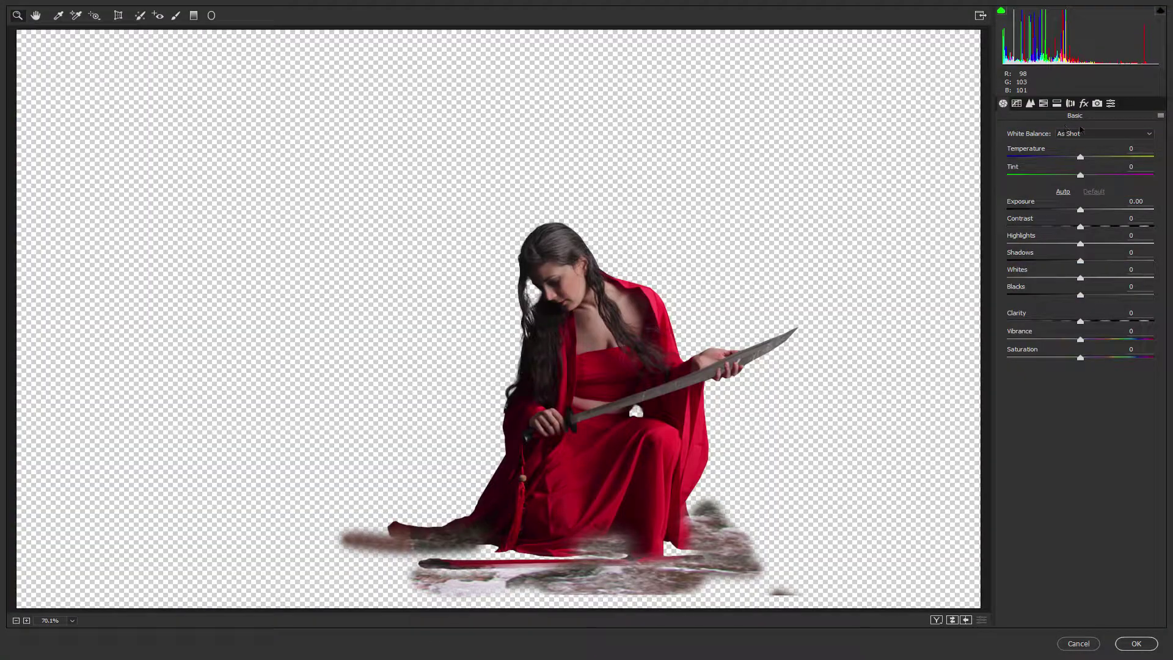
left_click_drag(1083, 211, 1093, 213)
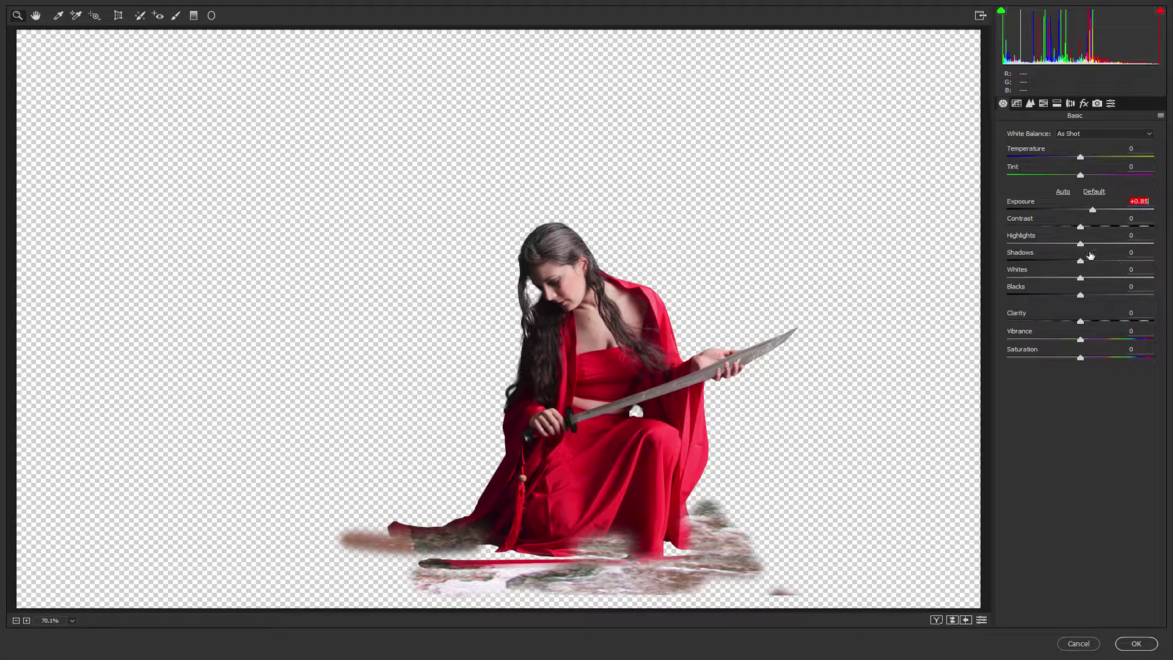
mouse_move(1080, 227)
left_mouse_down()
mouse_move(1023, 226)
mouse_move(1077, 228)
left_mouse_up()
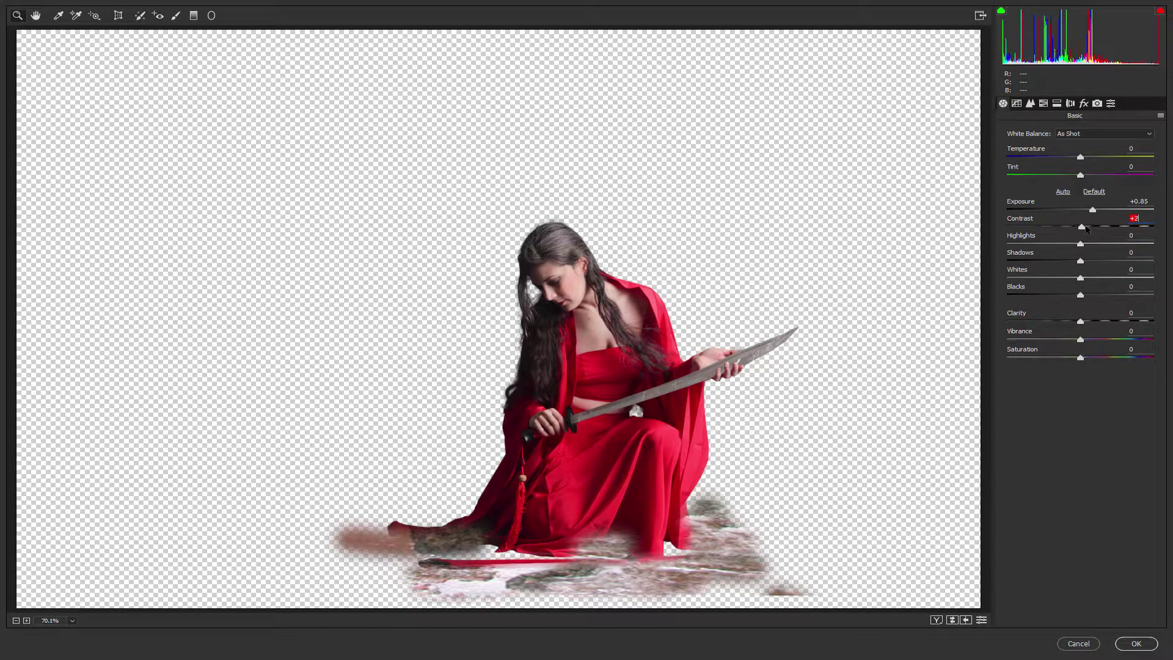
left_click(1096, 209)
left_click_drag(1081, 280, 1084, 278)
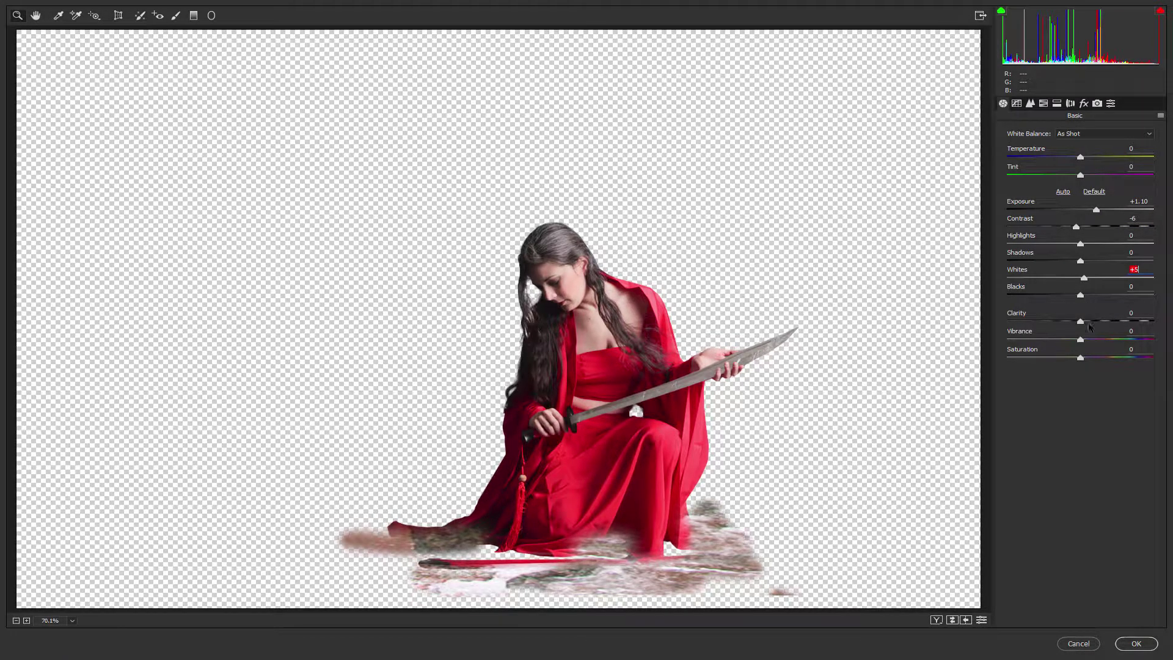
mouse_move(1091, 324)
left_mouse_down()
mouse_move(1060, 322)
mouse_move(1077, 322)
left_mouse_up()
key("Up")
left_click(1049, 105)
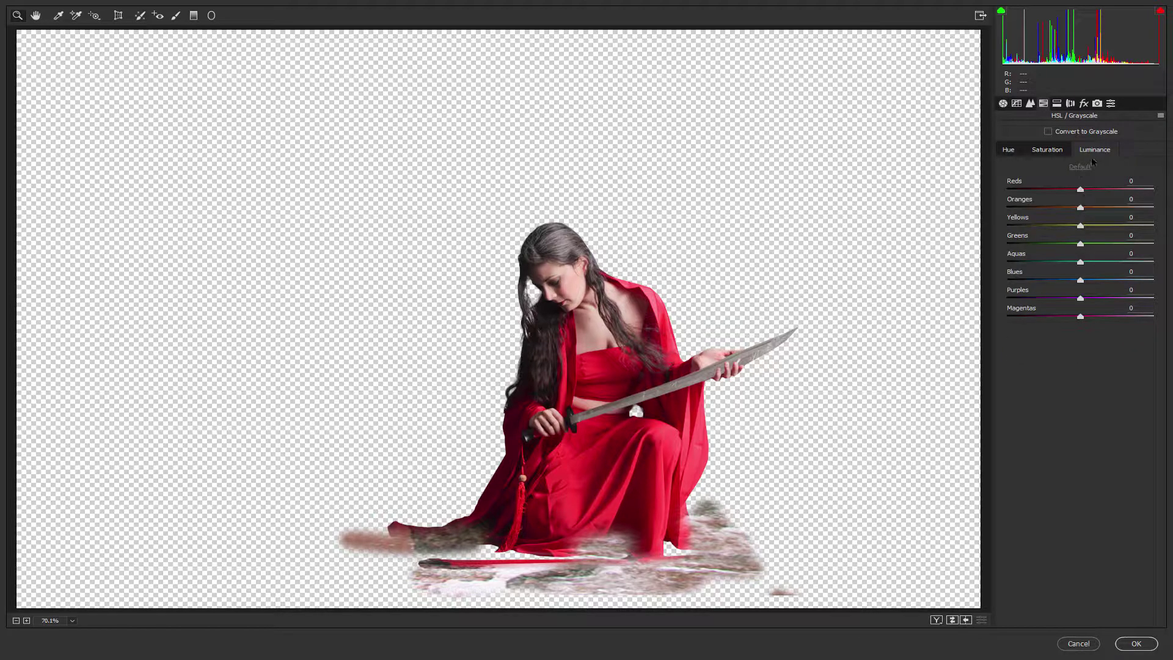
Step: Darken red and brighten orange luminance, and boost red saturation in HSL
mouse_move(1080, 189)
left_mouse_down()
mouse_move(1030, 190)
mouse_move(1046, 189)
mouse_move(1040, 208)
left_mouse_up()
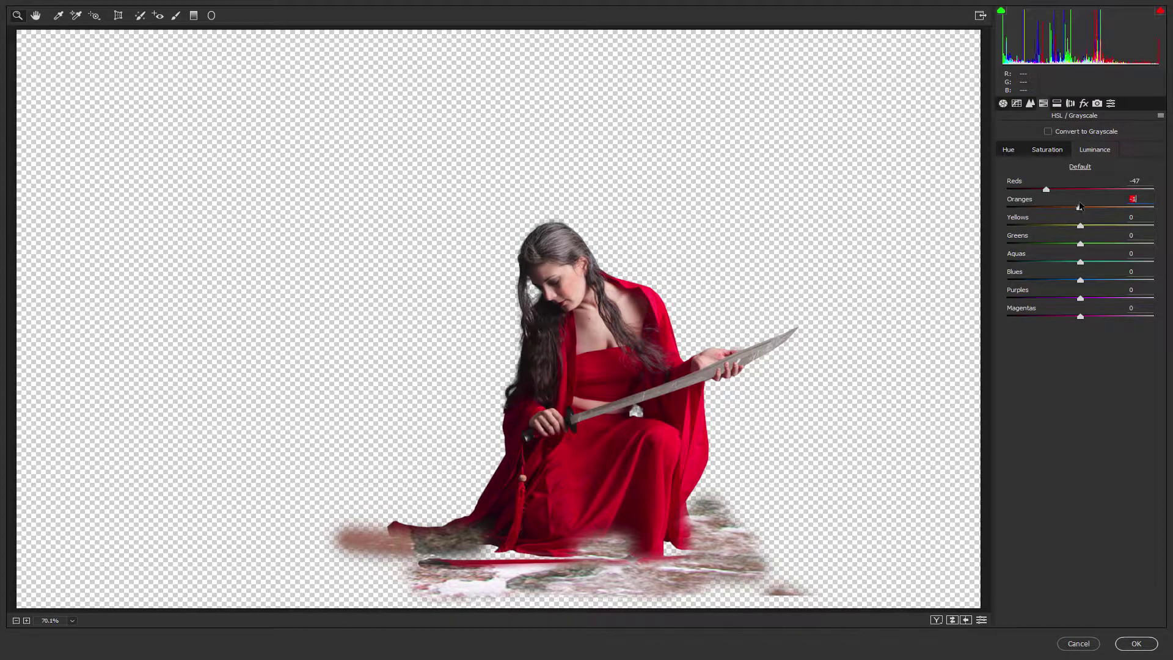
left_click_drag(1040, 208, 1105, 208)
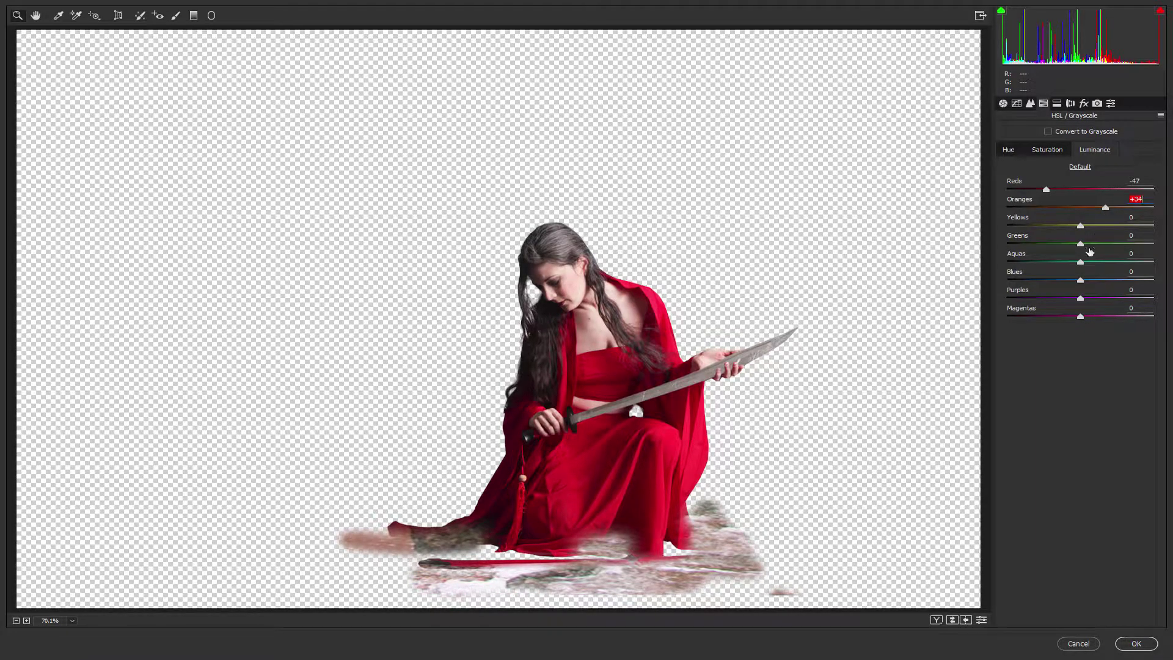
left_click(1049, 148)
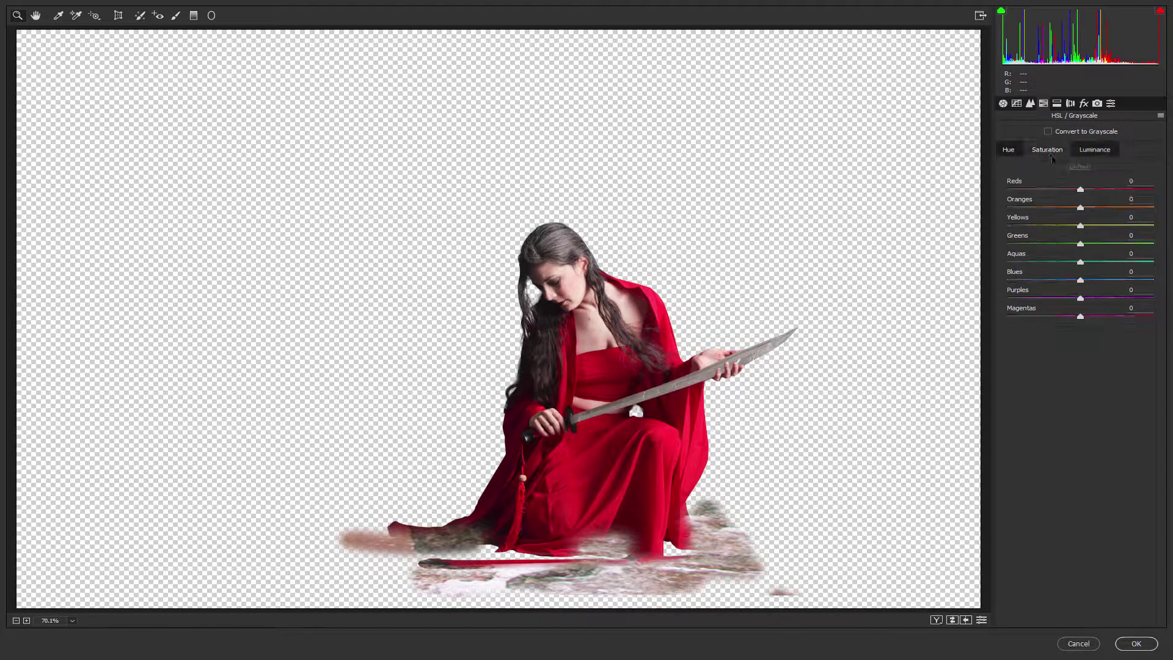
mouse_move(1081, 190)
left_mouse_down()
mouse_move(1121, 195)
mouse_move(1061, 208)
left_mouse_up()
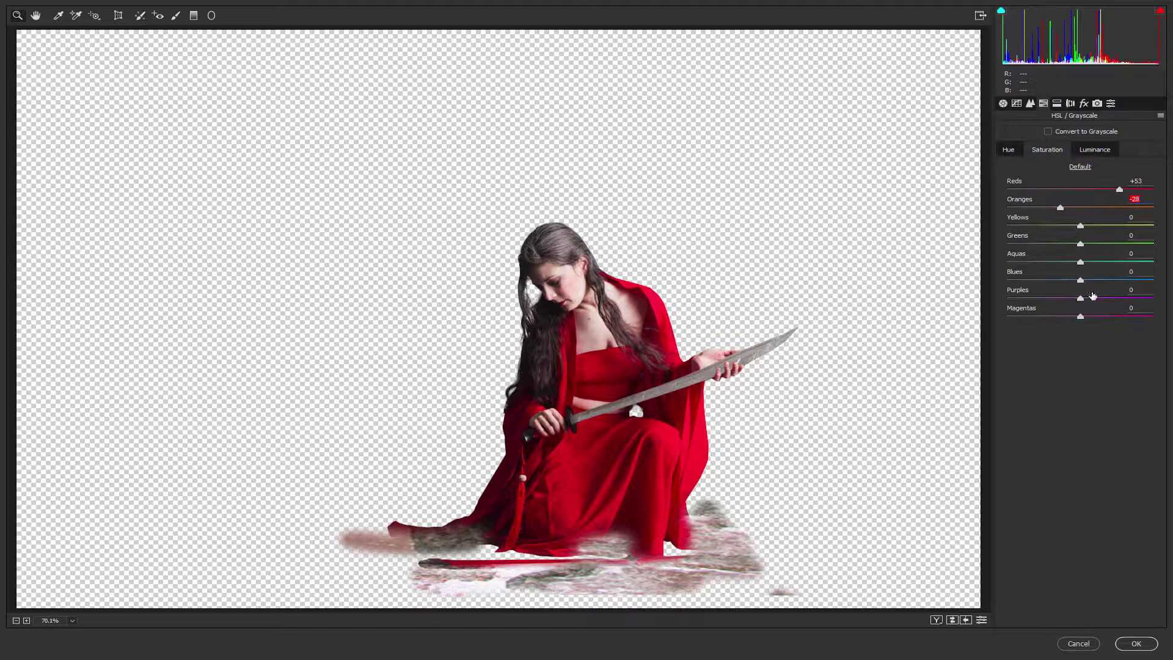
mouse_move(1091, 320)
left_mouse_down()
mouse_move(1139, 320)
mouse_move(1103, 318)
left_mouse_up()
Step: Shift the Reds hue to -100, Oranges hue to +7, and adjust the Blues hue
left_click(1012, 150)
left_click_drag(1077, 191, 999, 188)
mouse_move(1082, 209)
left_mouse_down()
mouse_move(1031, 208)
mouse_move(1085, 210)
left_mouse_up()
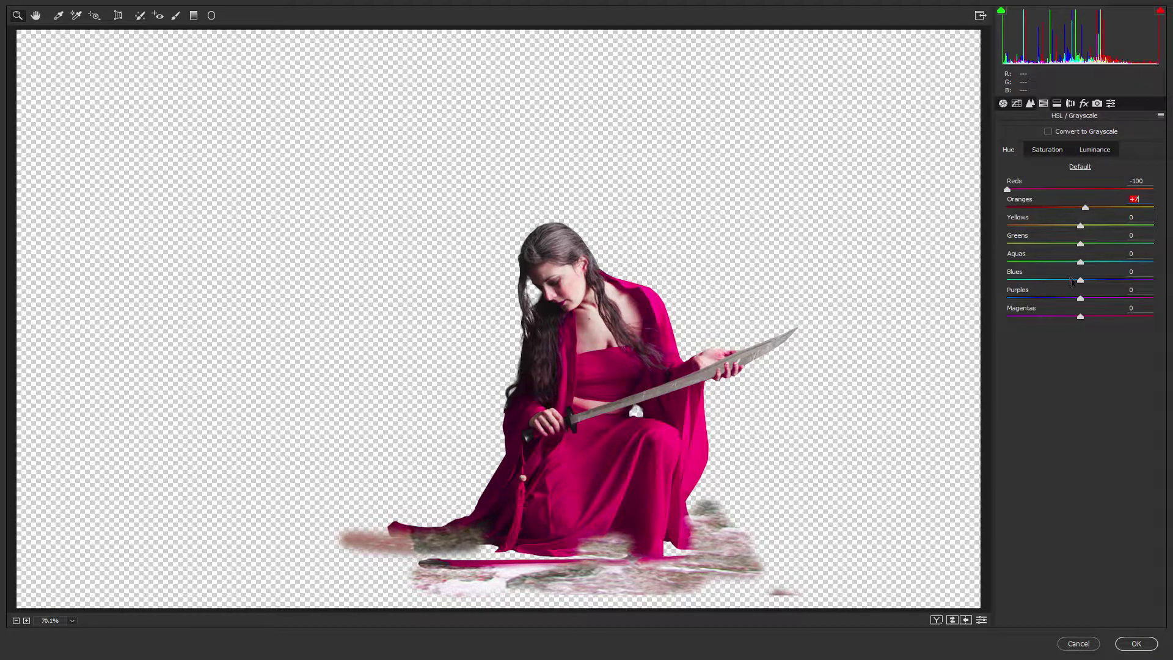
mouse_move(1091, 284)
left_mouse_down()
mouse_move(1111, 284)
mouse_move(1101, 282)
left_mouse_up()
left_click(1091, 152)
Step: Set Contrast +30, Blacks -27, Exposure +1.00, trim highlights, shadows and whites, and apply
left_click(1004, 104)
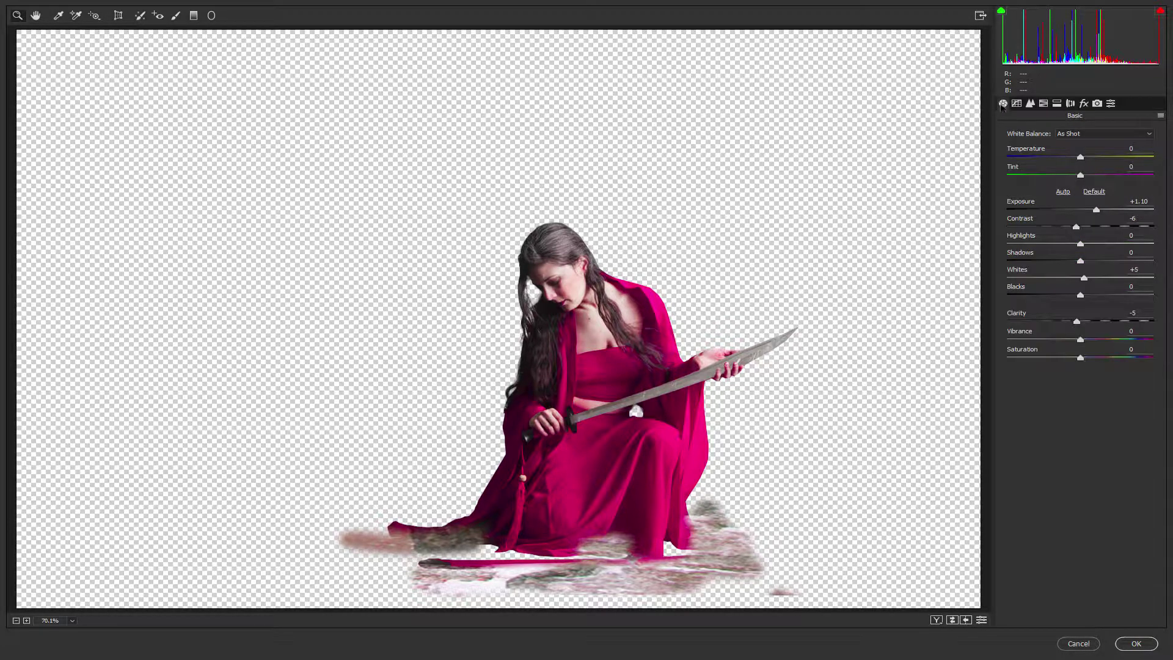
mouse_move(1080, 262)
left_mouse_down()
mouse_move(1035, 261)
mouse_move(1095, 246)
mouse_move(1072, 262)
left_mouse_up()
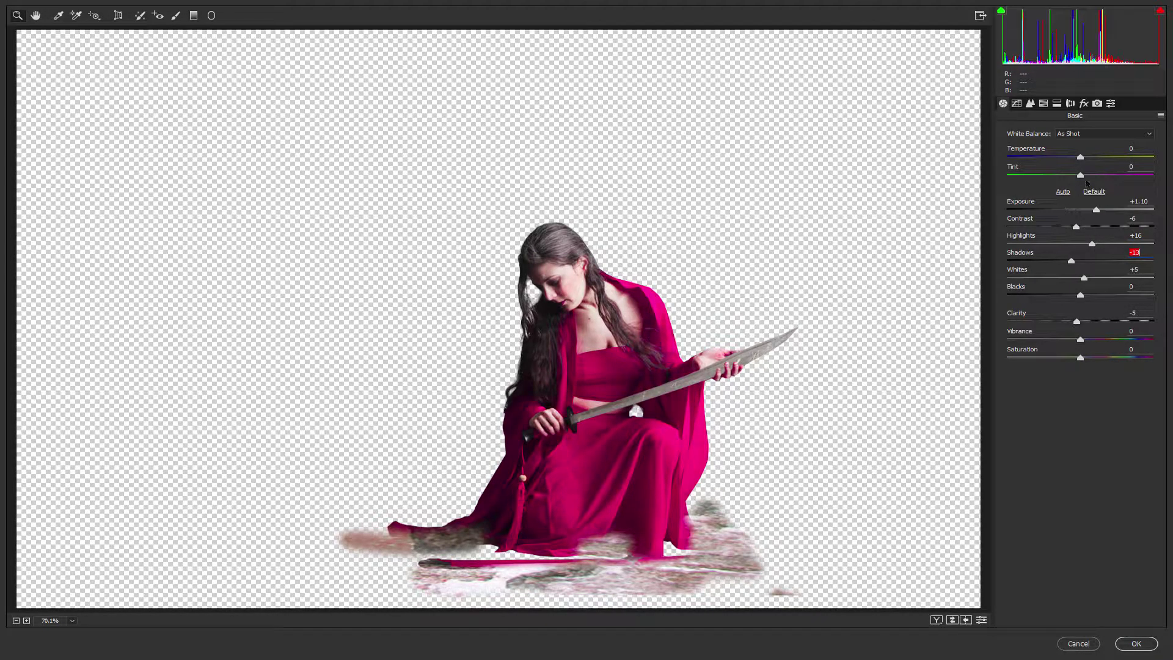
left_click_drag(1097, 211, 1099, 211)
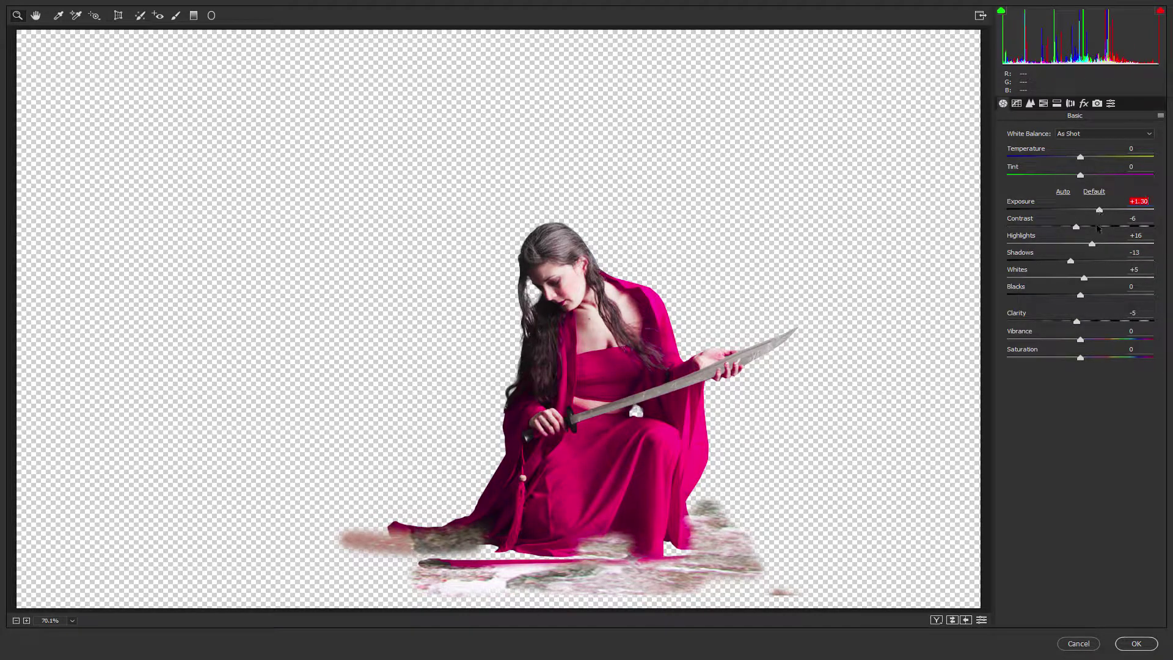
mouse_move(1080, 295)
left_mouse_down()
mouse_move(1020, 304)
mouse_move(1061, 304)
mouse_move(1084, 324)
left_mouse_up()
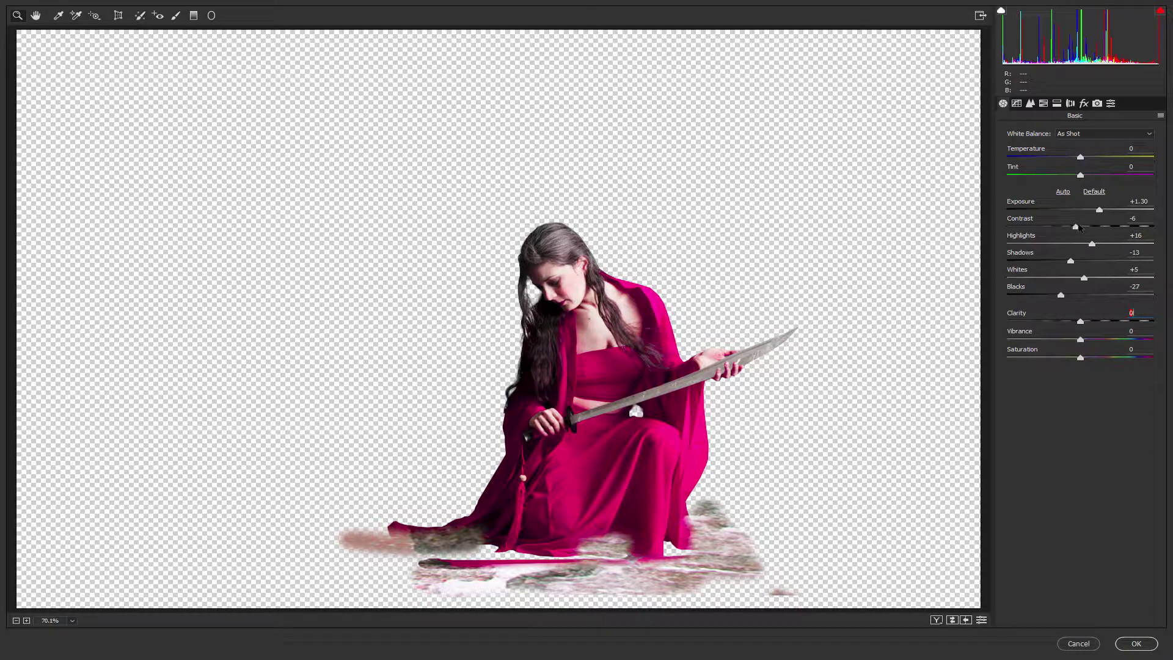
mouse_move(1076, 226)
left_mouse_down()
mouse_move(1130, 227)
mouse_move(1104, 233)
mouse_move(1096, 210)
left_mouse_up()
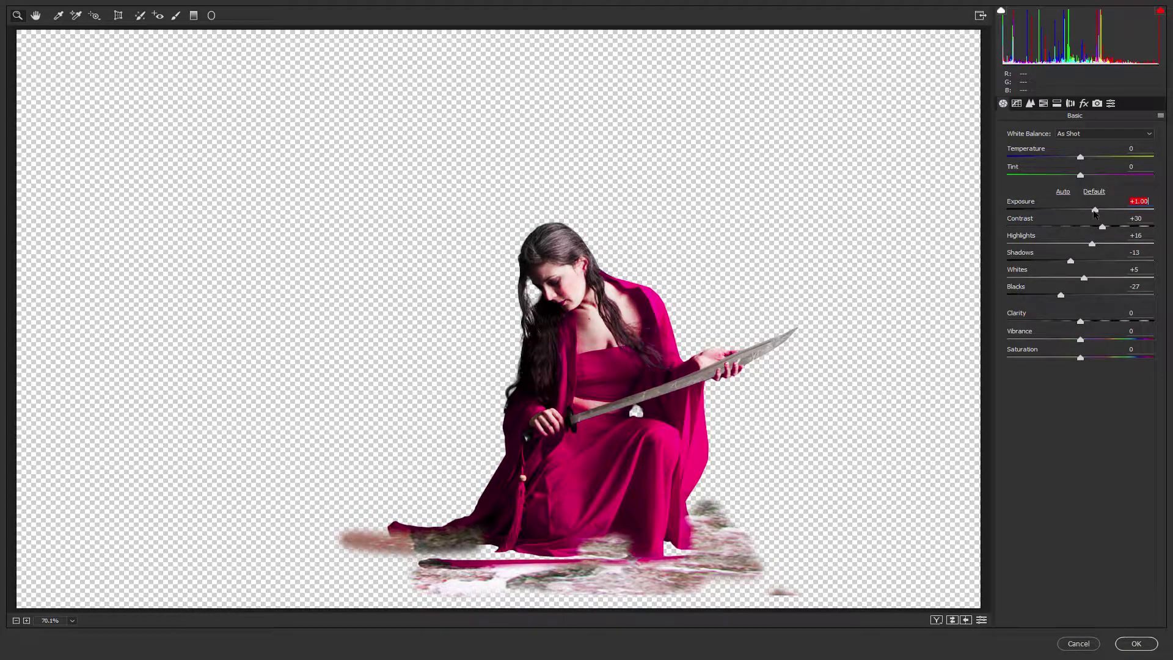
left_click_drag(1092, 245, 1083, 245)
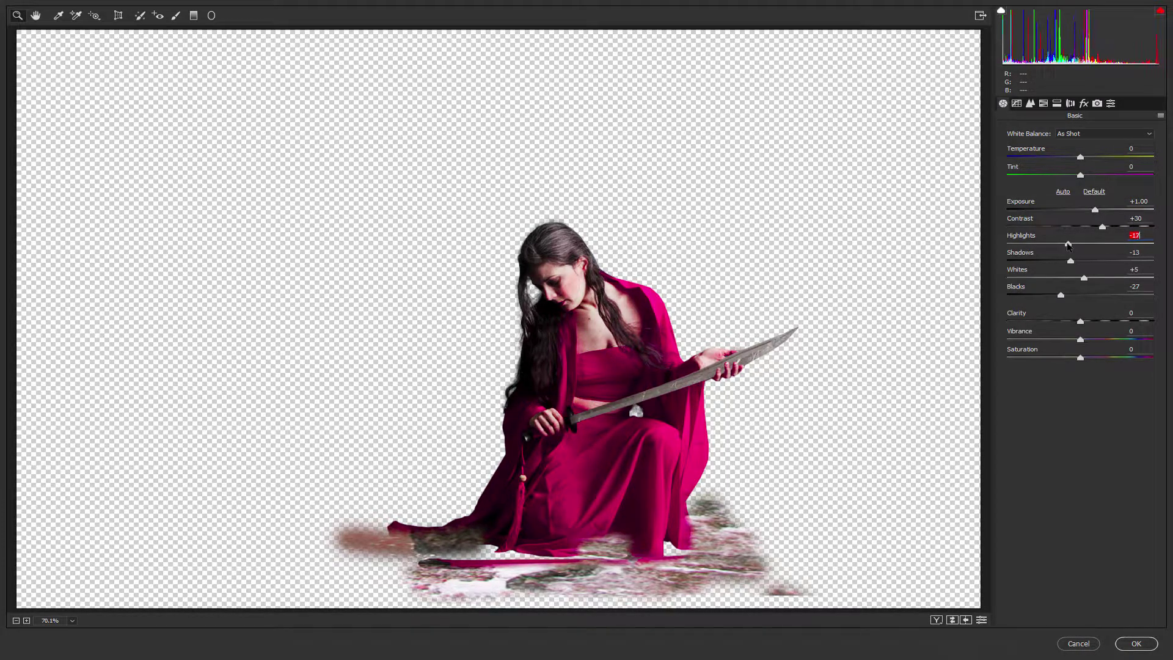
left_click_drag(1084, 278, 1091, 264)
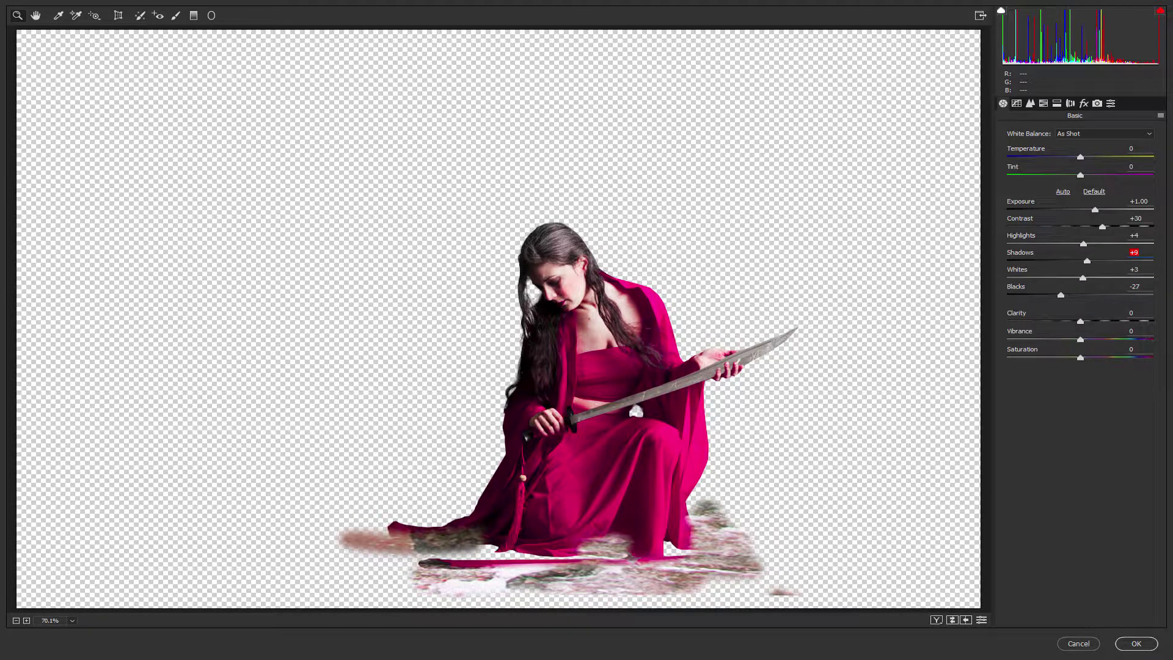
left_click(1135, 644)
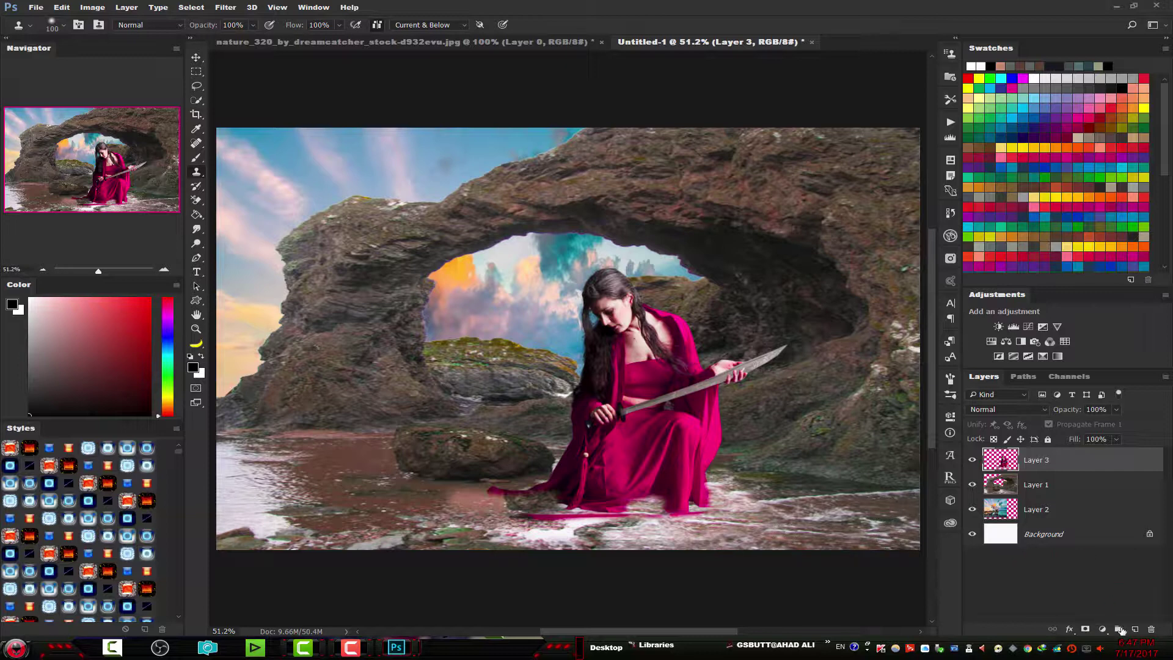
Step: On new Layer 4, clone water over the trailing magenta cloth and around the woman's feet
left_click(1134, 630)
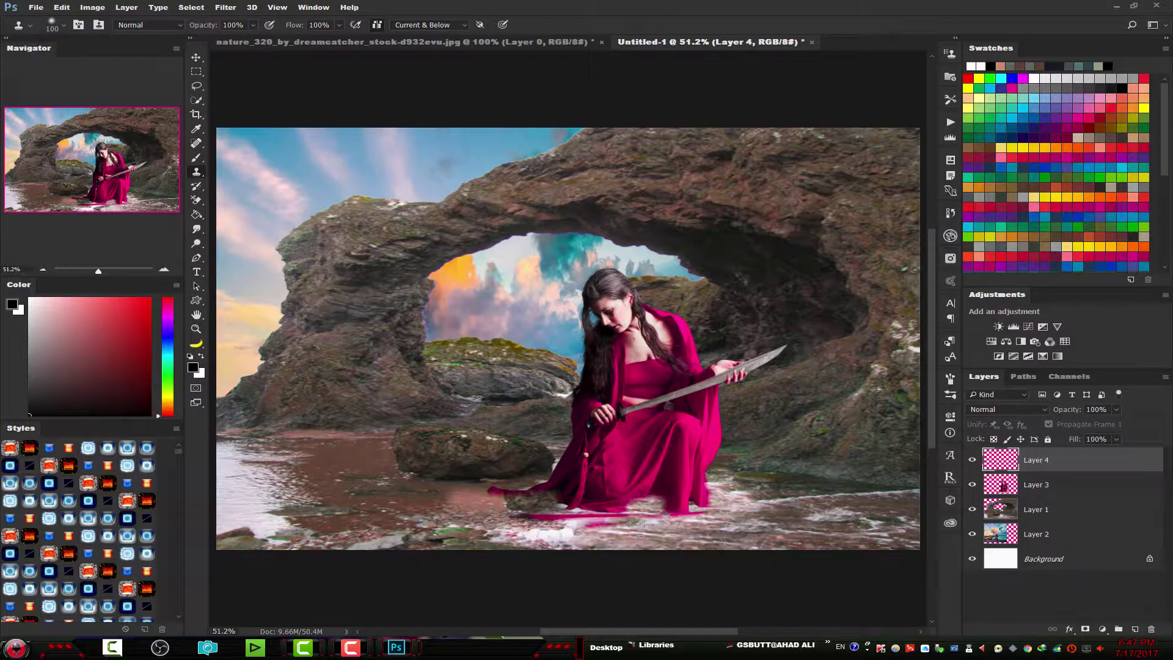
left_click_drag(525, 529, 465, 502)
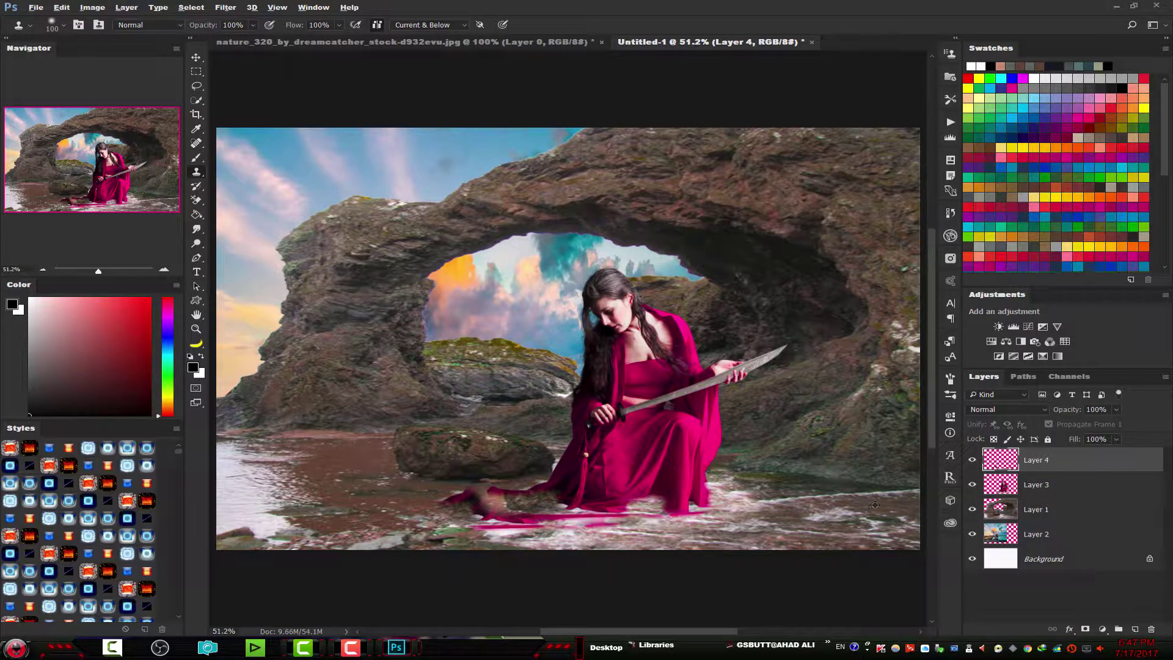
left_click_drag(742, 516, 623, 541)
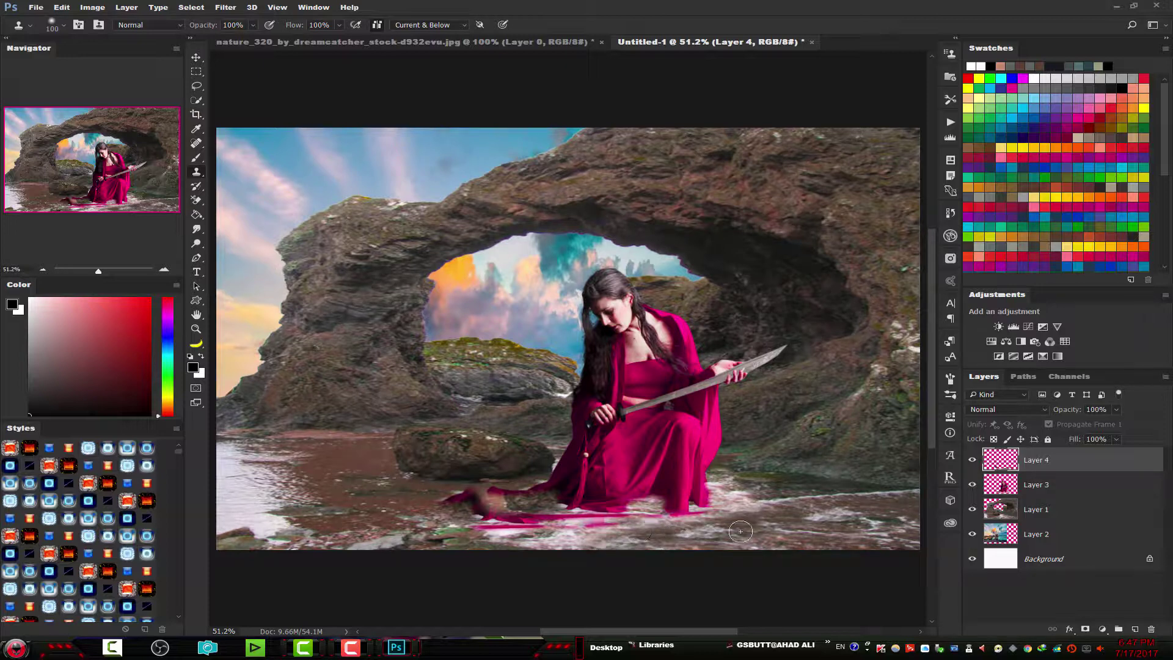
mouse_move(663, 531)
left_mouse_down()
mouse_move(562, 539)
mouse_move(649, 532)
left_mouse_up()
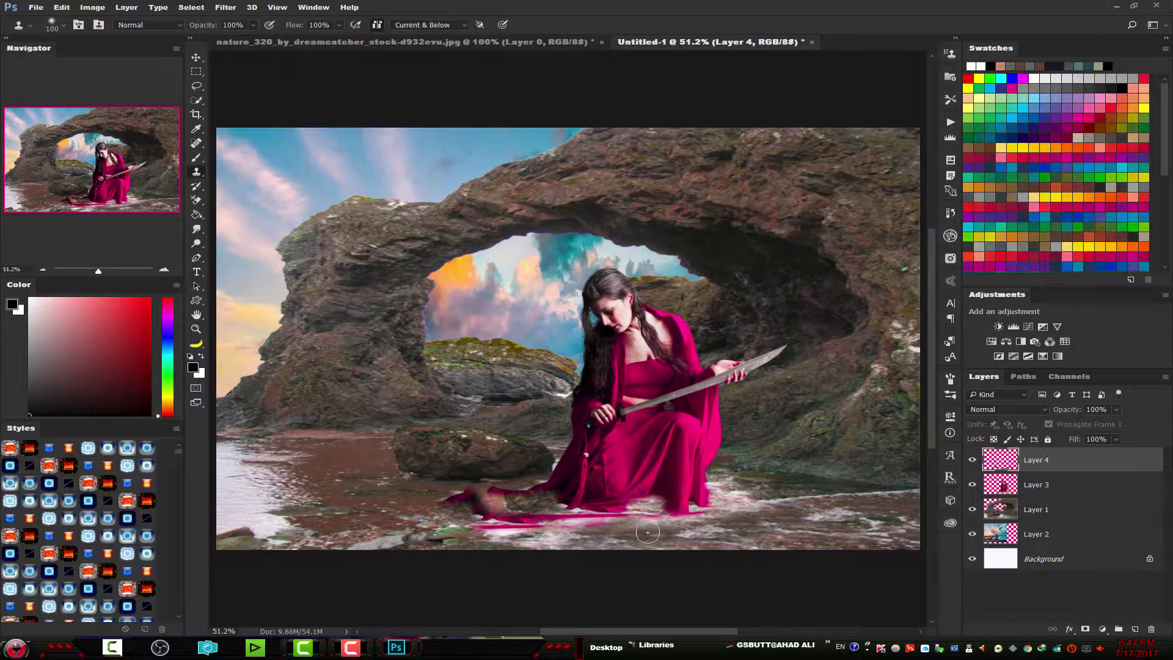
mouse_move(738, 516)
left_mouse_down()
mouse_move(735, 504)
mouse_move(760, 503)
left_mouse_up()
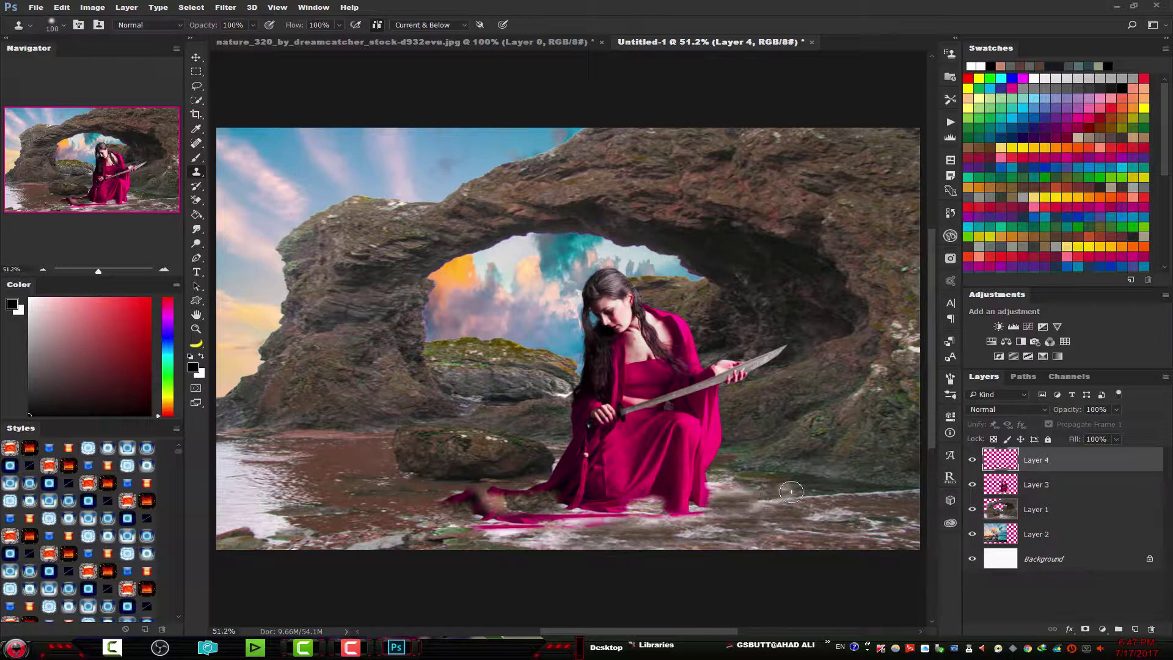
left_click_drag(855, 513, 683, 513)
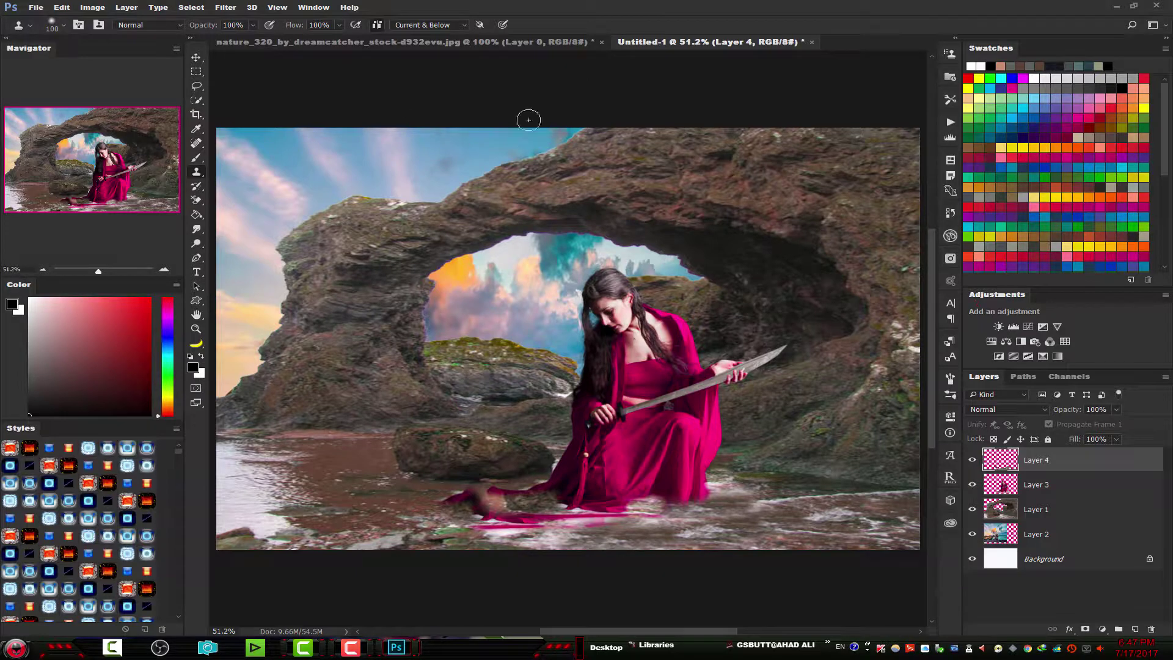
right_click(1088, 466)
Step: Merge Layer 4 down into Layer 3, duplicate it, and select the original Layer 3
left_click(978, 472)
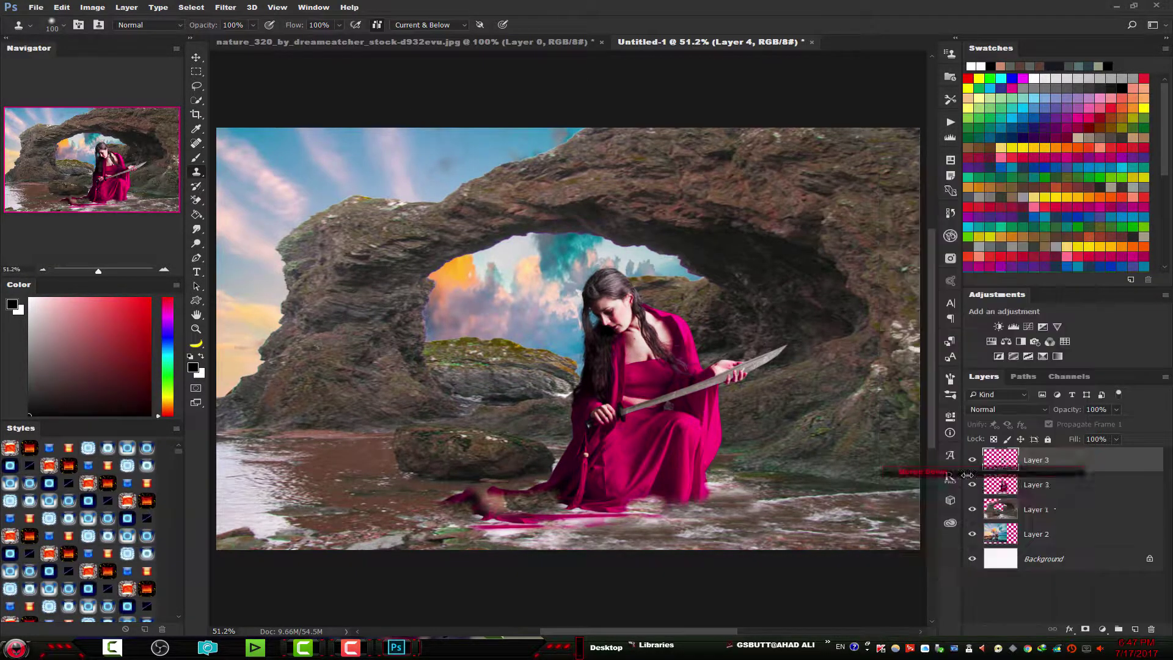
left_click_drag(1124, 487, 1134, 629)
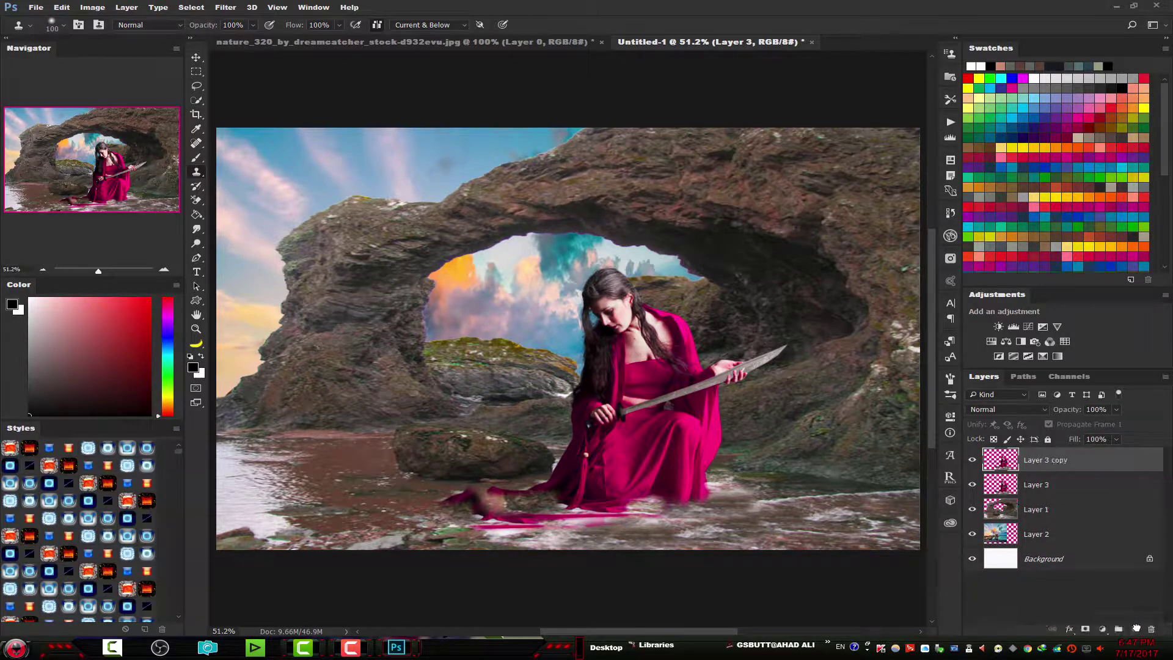
left_click(1021, 484)
Step: Blacken Layer 3 with a Hue/Saturation Lightness of -100
left_click(95, 7)
mouse_move(112, 38)
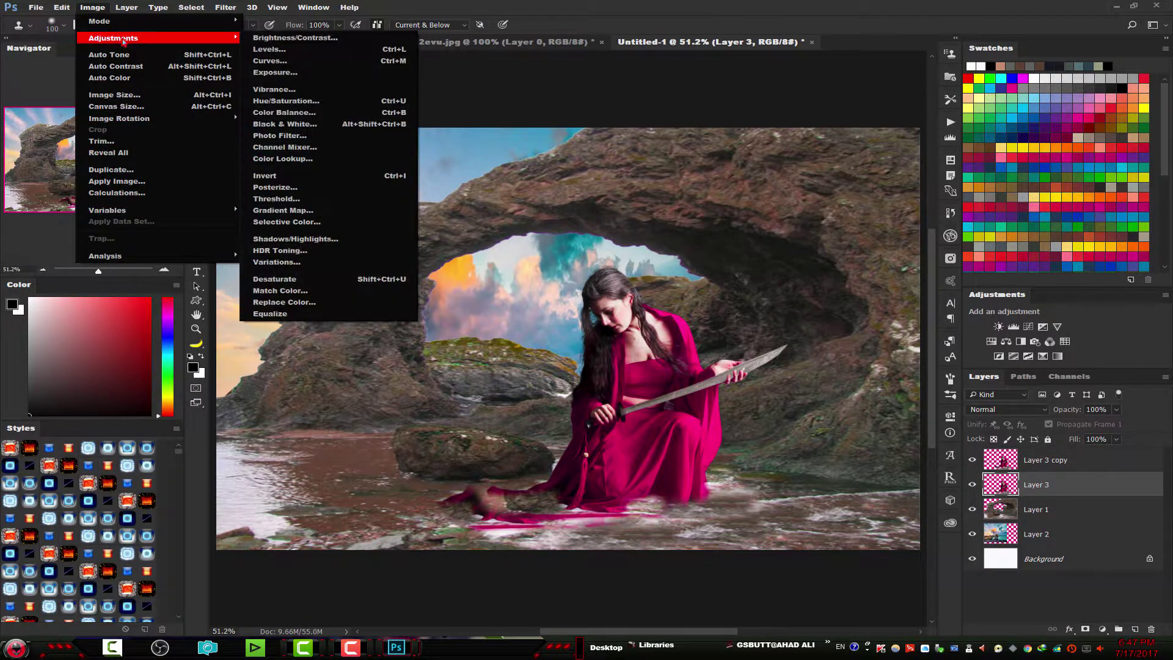
left_click(318, 101)
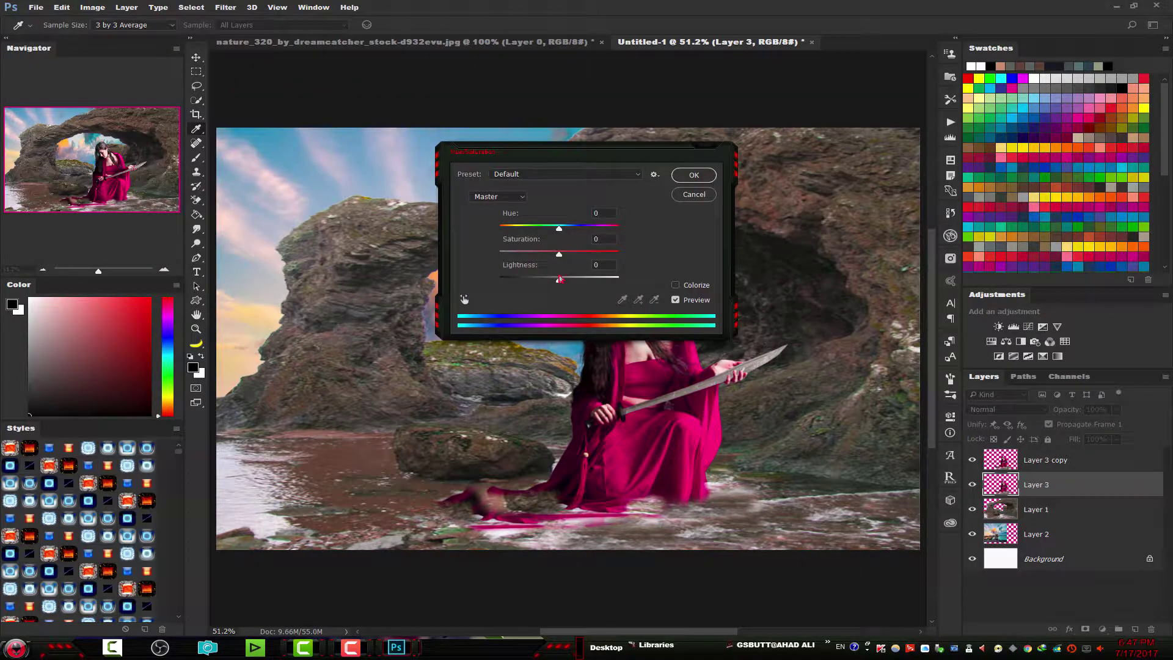
left_click_drag(560, 280, 477, 284)
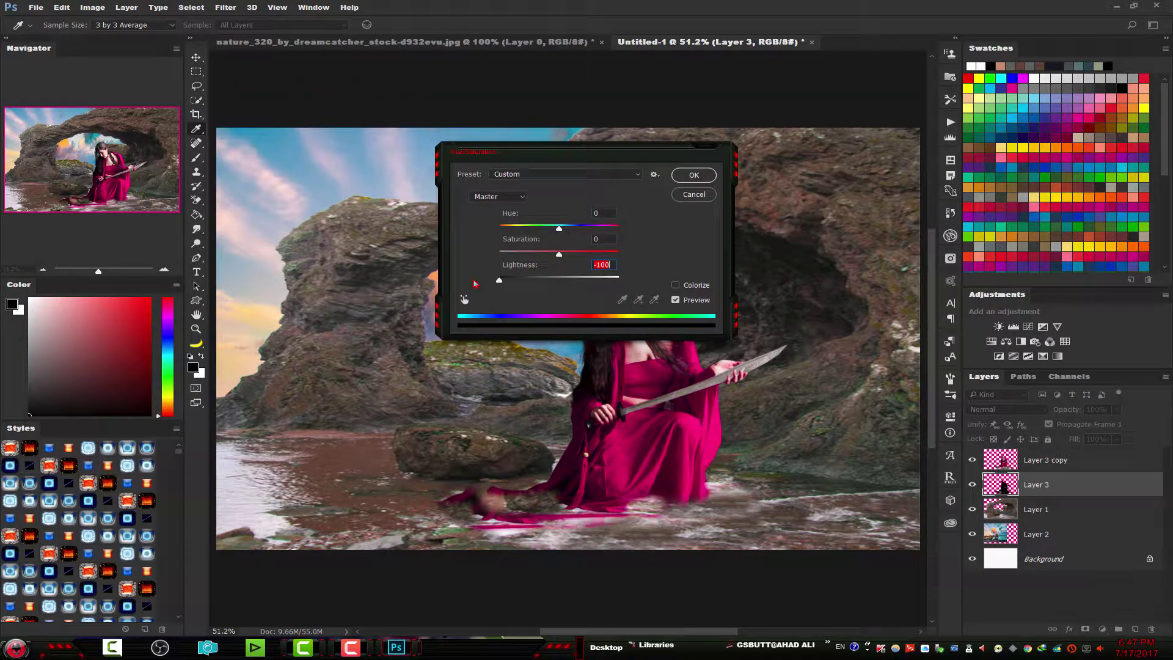
left_click(694, 174)
key("s")
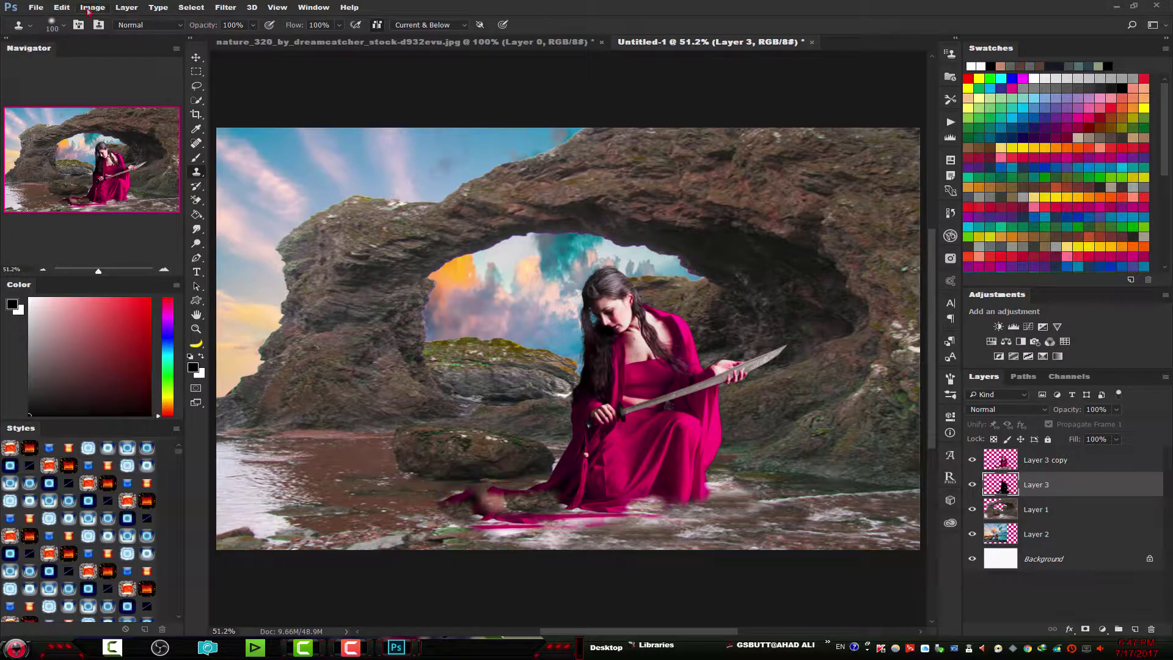
left_click(62, 7)
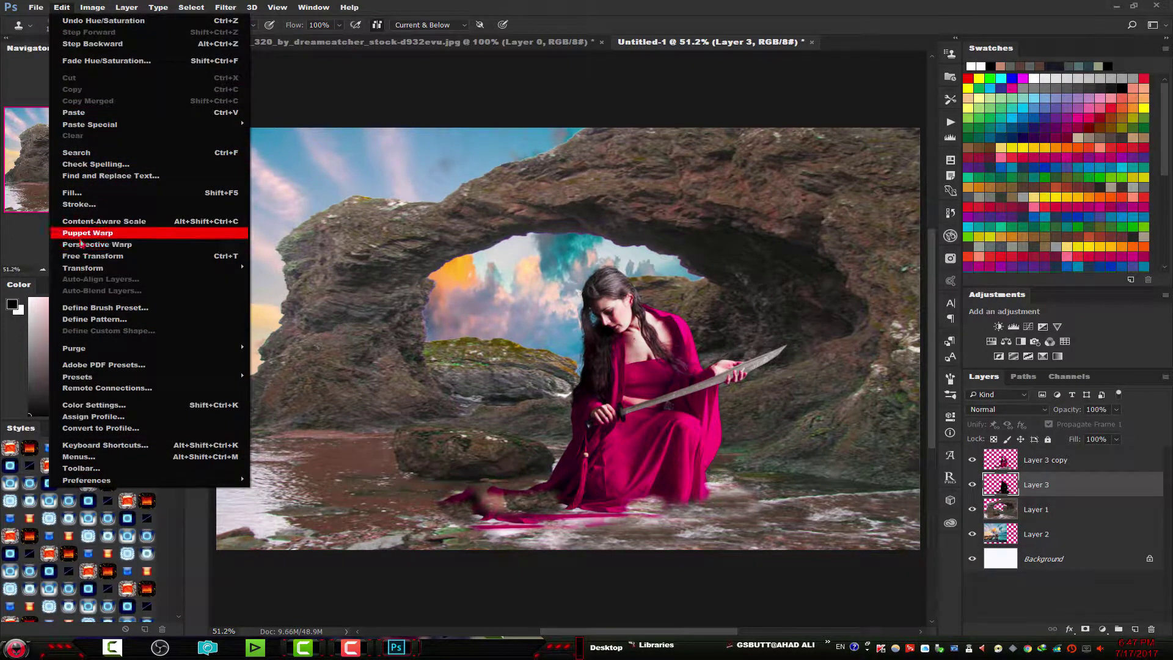
Step: Free-transform the black silhouette and move it down beneath the woman
left_click(91, 257)
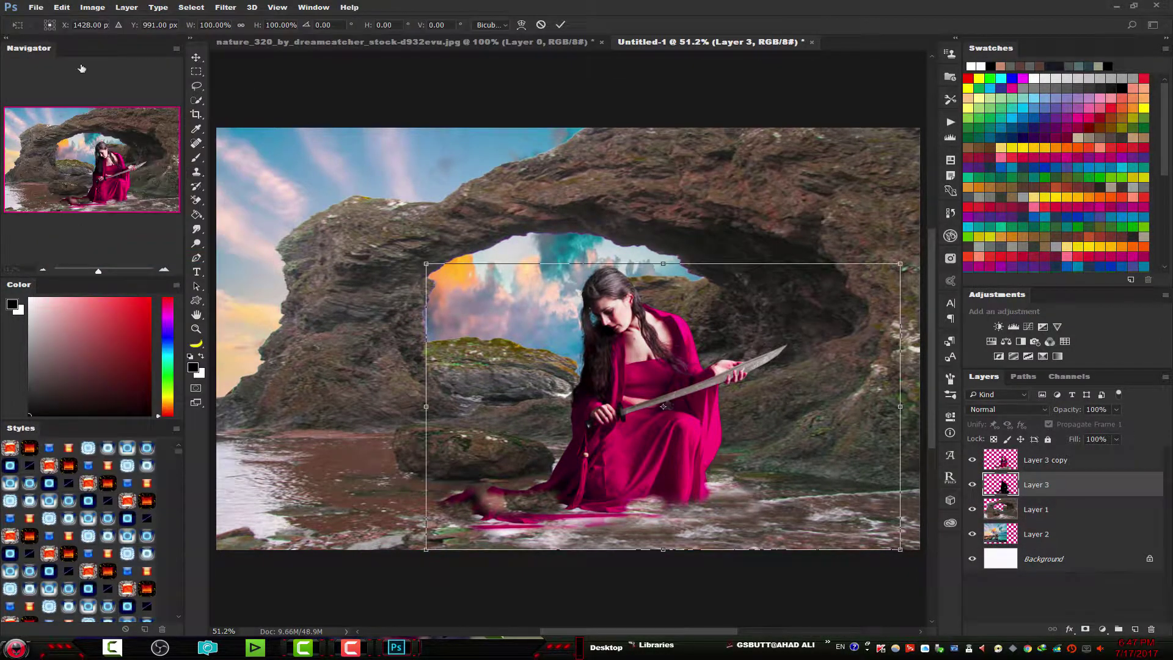
right_click(549, 318)
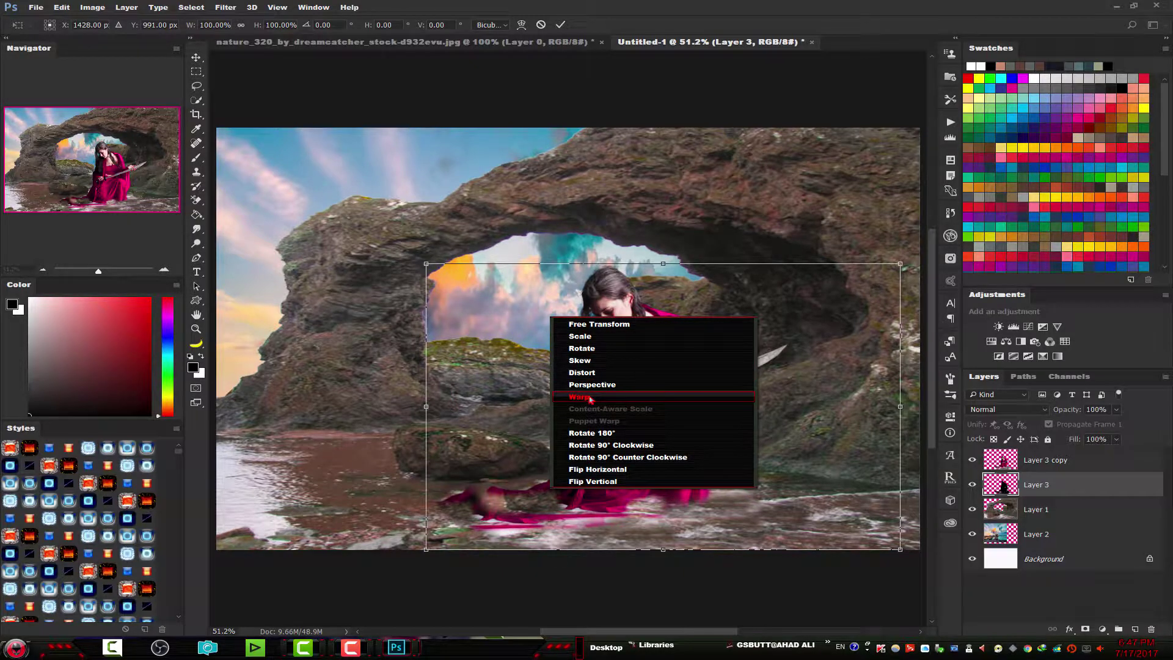
left_click(629, 266)
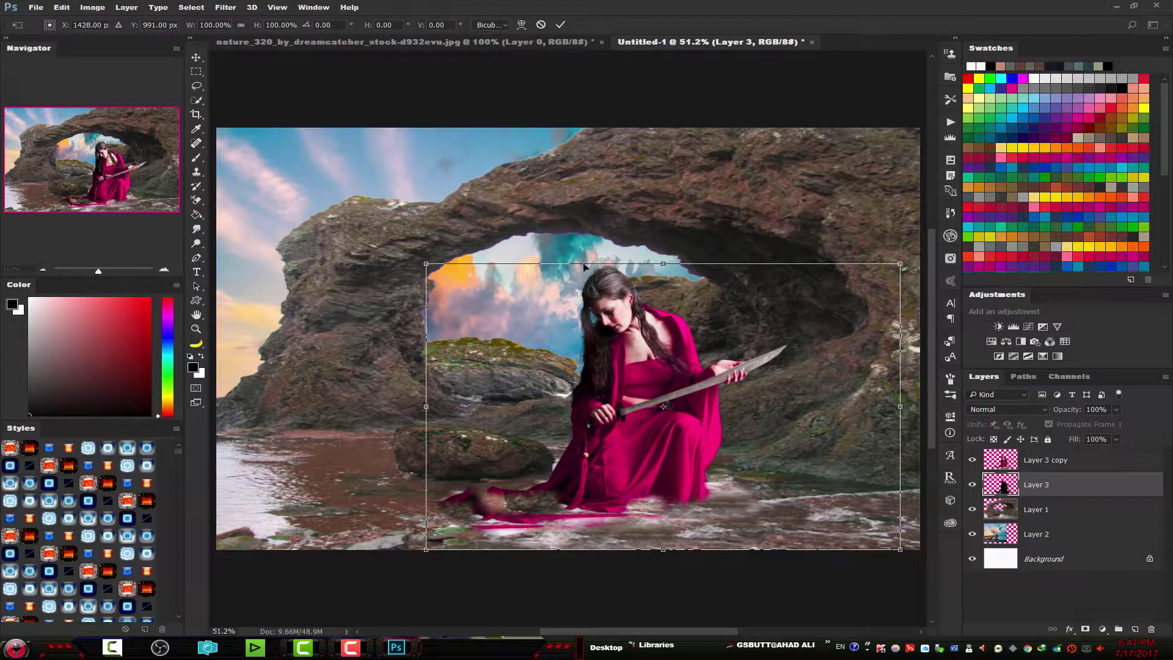
mouse_move(581, 267)
left_mouse_down()
mouse_move(532, 367)
mouse_move(528, 230)
mouse_move(546, 263)
mouse_move(581, 273)
left_mouse_up()
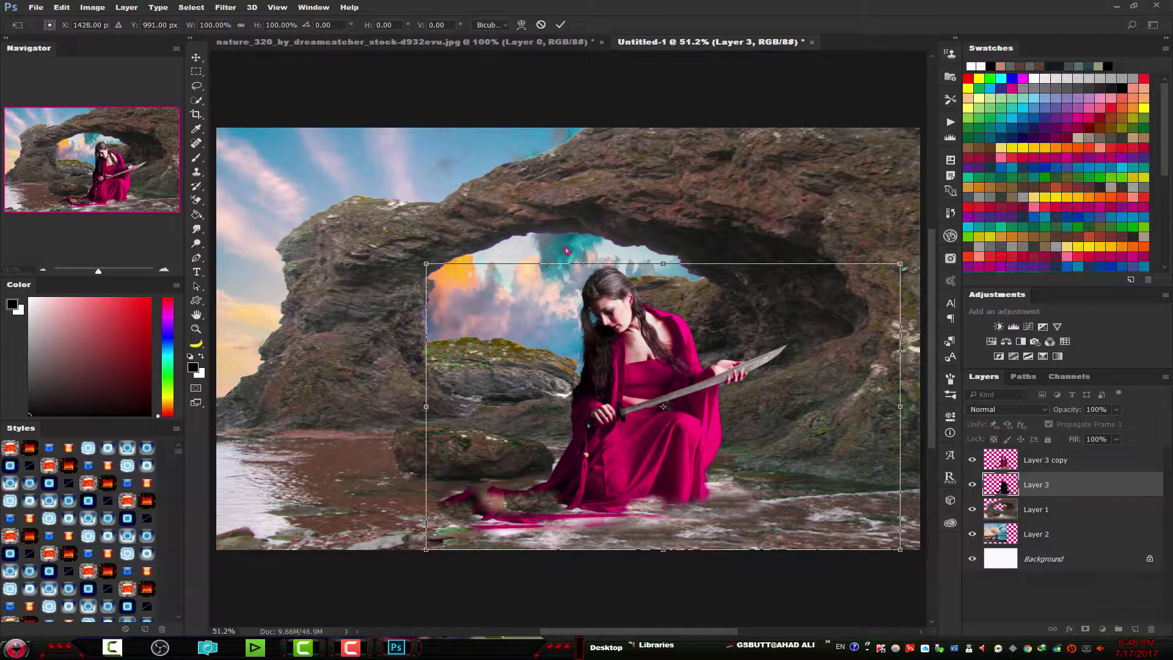
Step: Distort the silhouette flat across the water into a cast shadow and commit
right_click(646, 306)
left_click(681, 362)
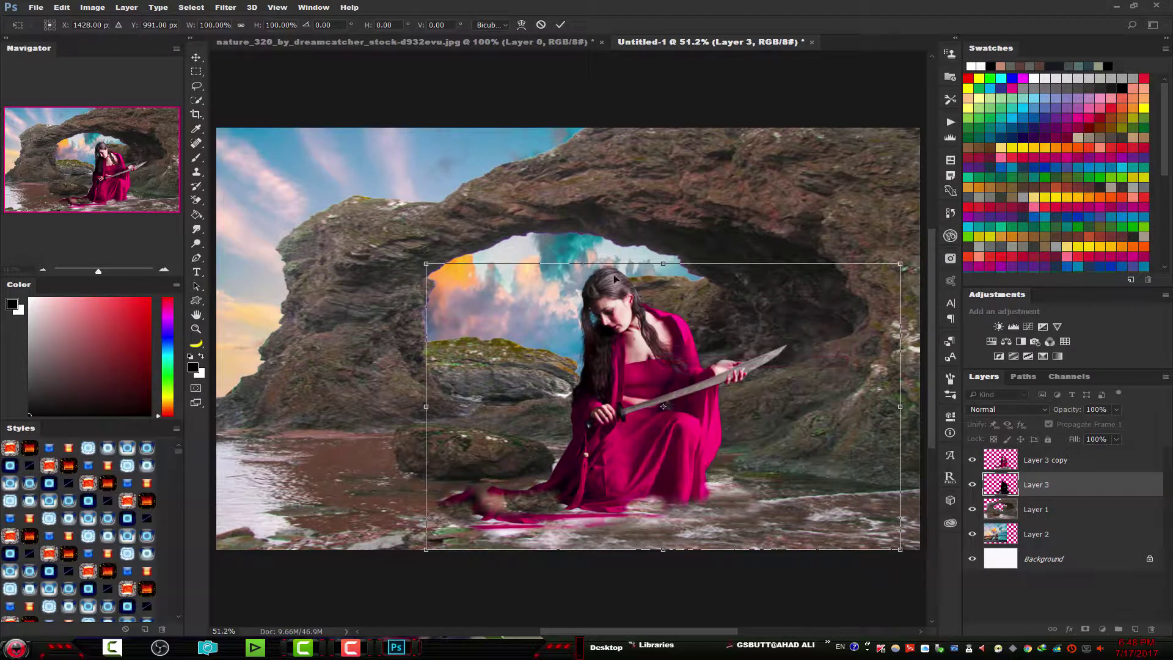
mouse_move(651, 269)
left_mouse_down()
mouse_move(572, 414)
mouse_move(559, 467)
mouse_move(531, 435)
left_mouse_up()
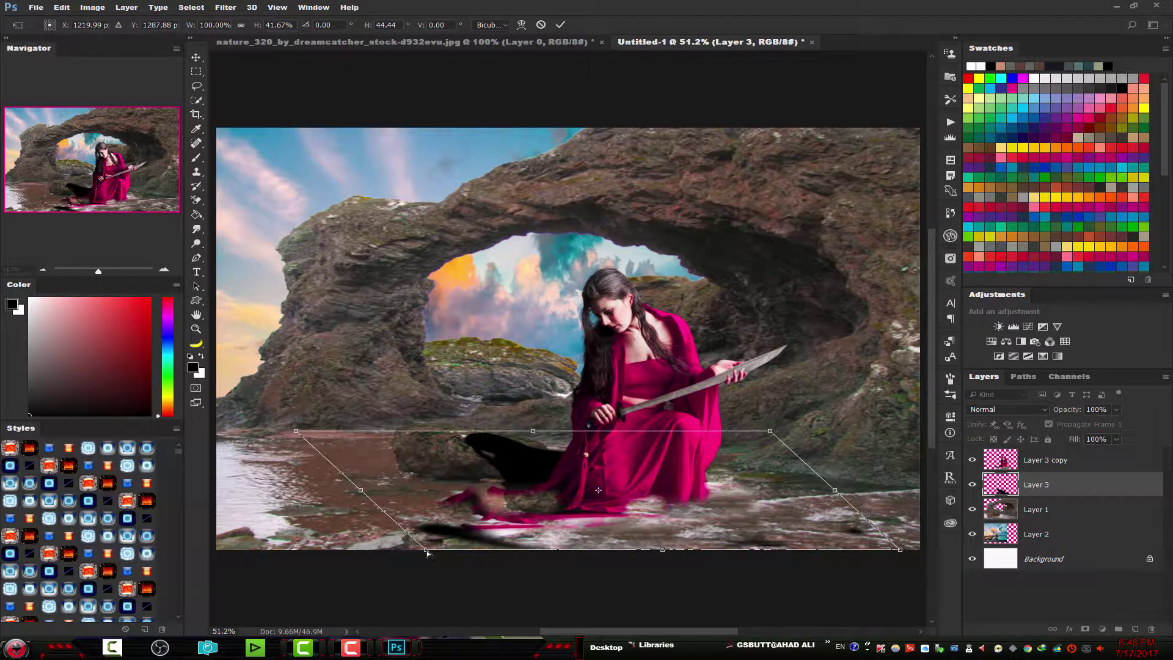
left_click_drag(426, 552, 526, 546)
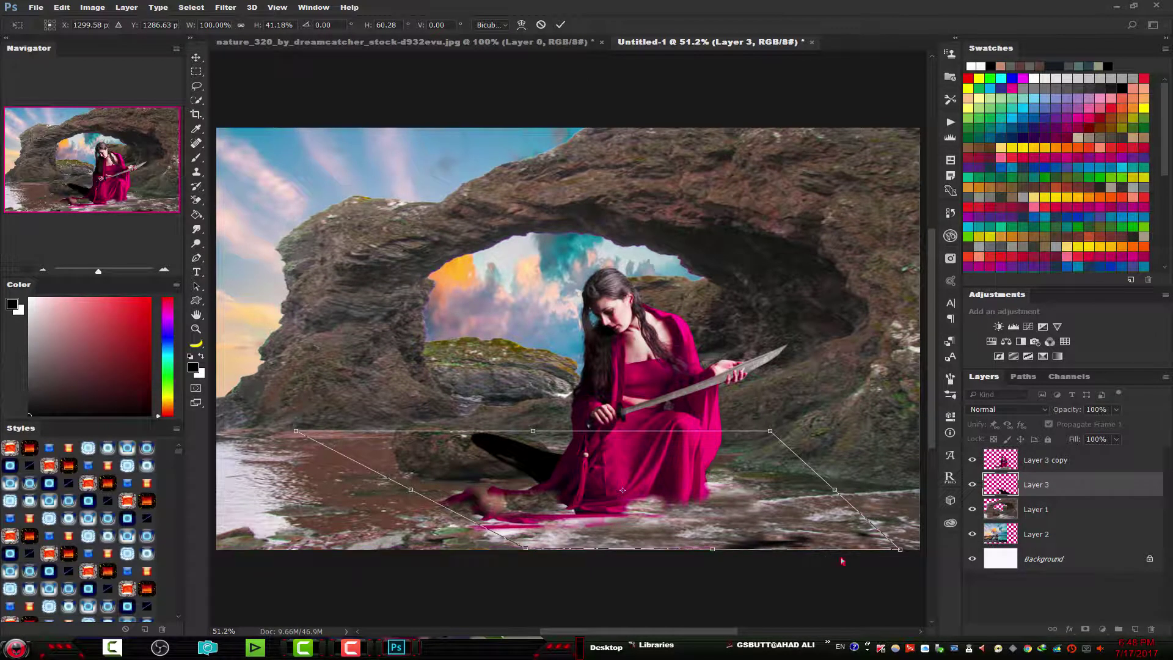
left_click_drag(900, 550, 813, 531)
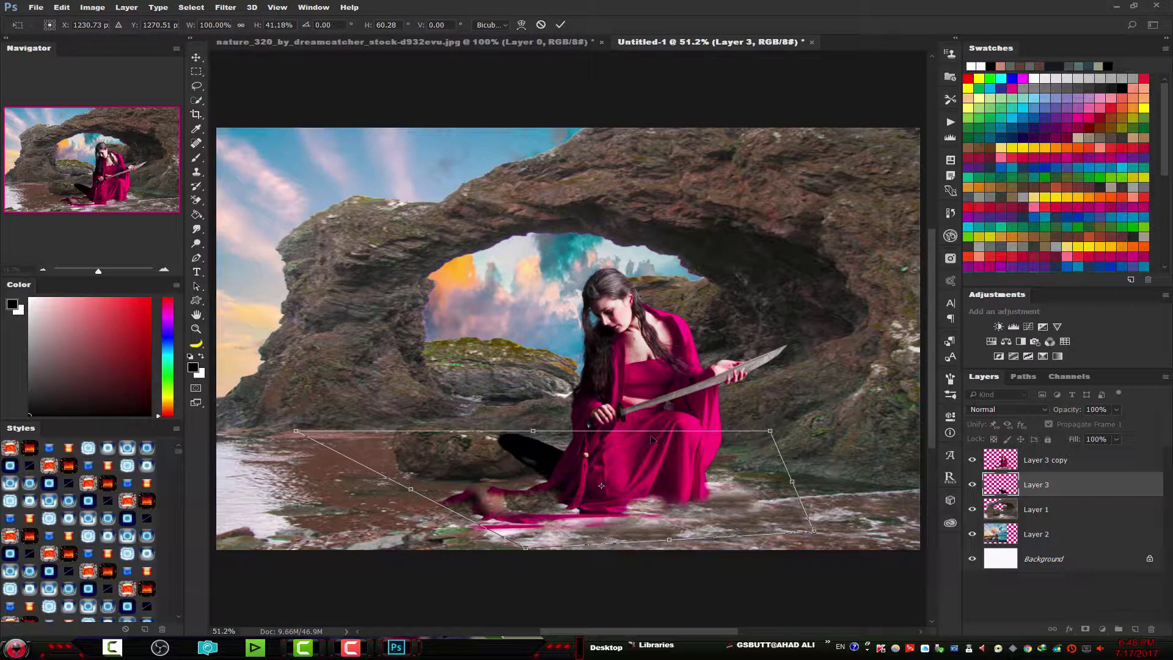
key("Return")
Step: Soften the black shadow layer with a 26-pixel Gaussian Blur, then select Layer 2
key("s")
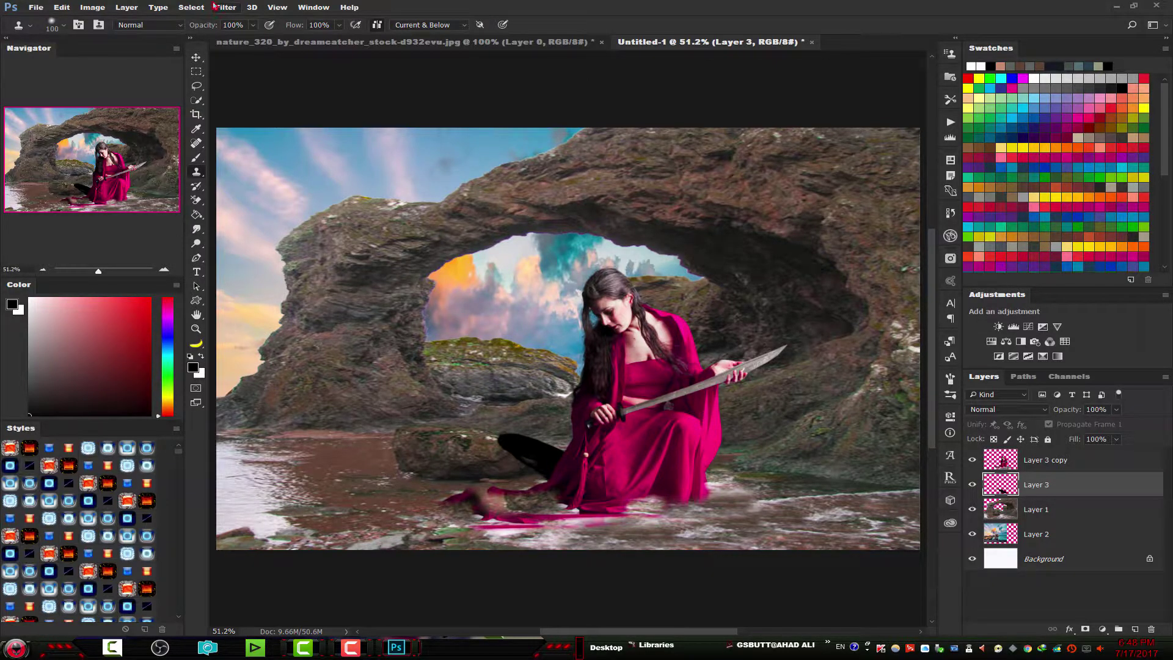
left_click(215, 7)
mouse_move(232, 152)
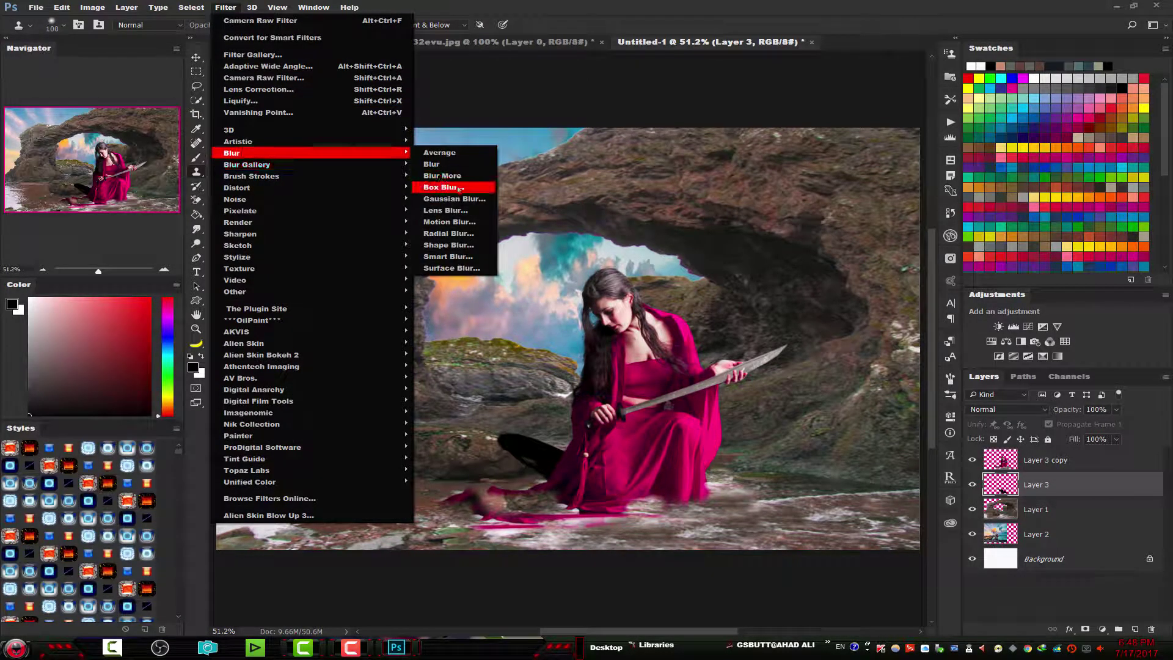
left_click(454, 199)
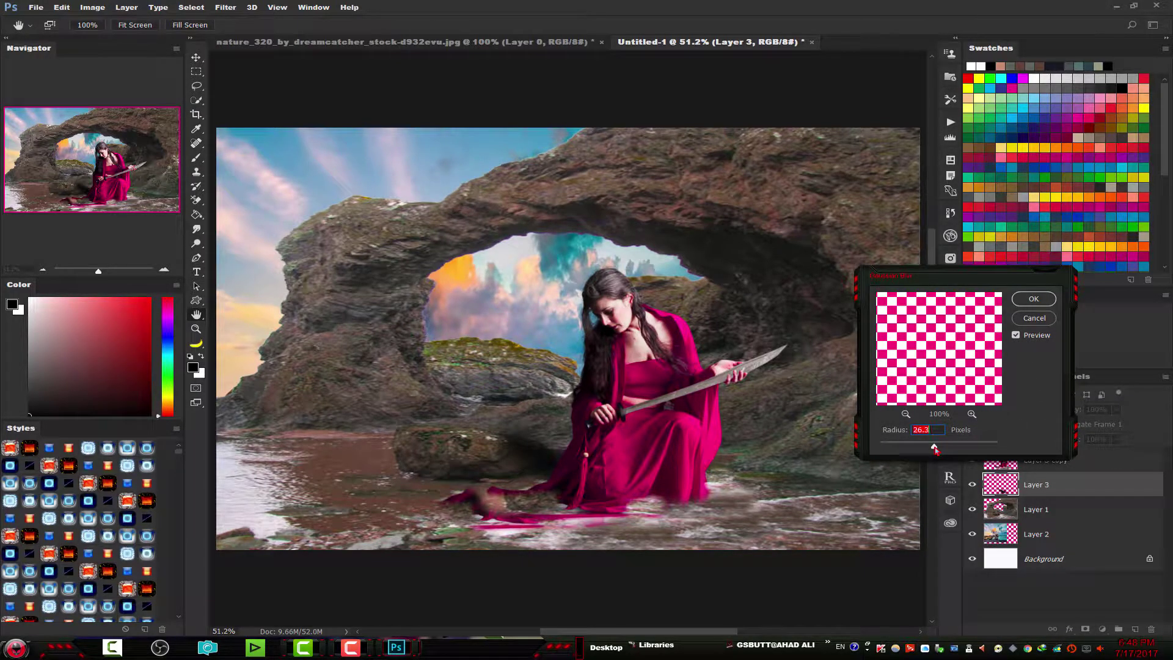
left_click(1033, 299)
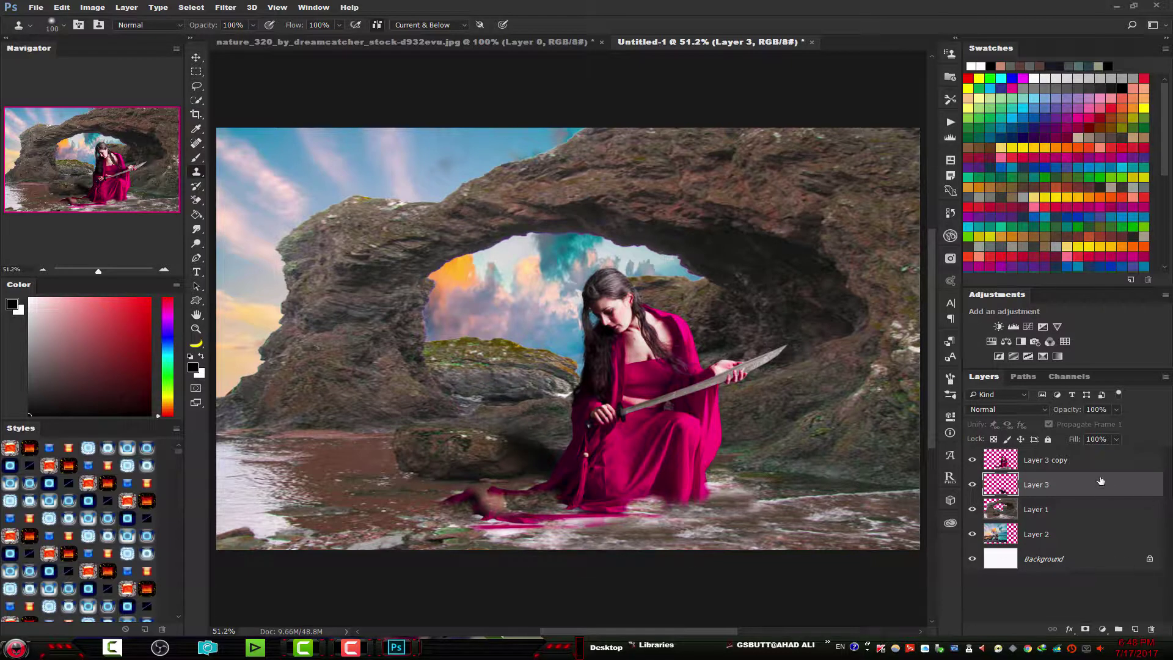
left_click(1120, 463)
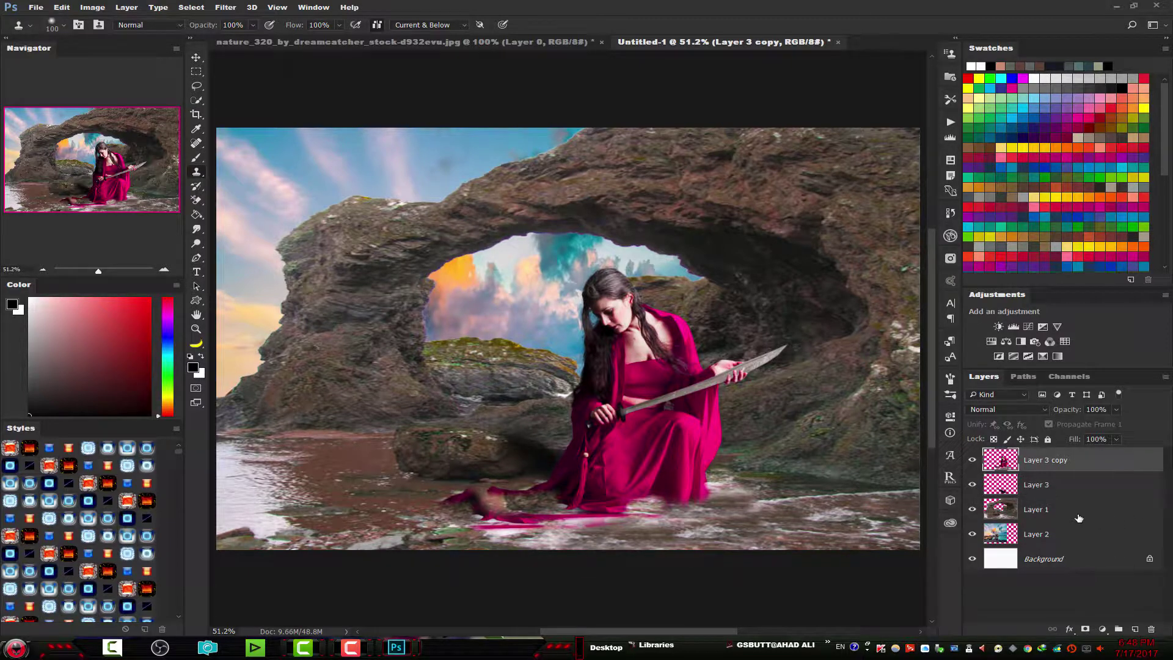
Step: Try a 105mm Prime lens flare high in the sky of Layer 2, then undo it
left_click(1012, 537)
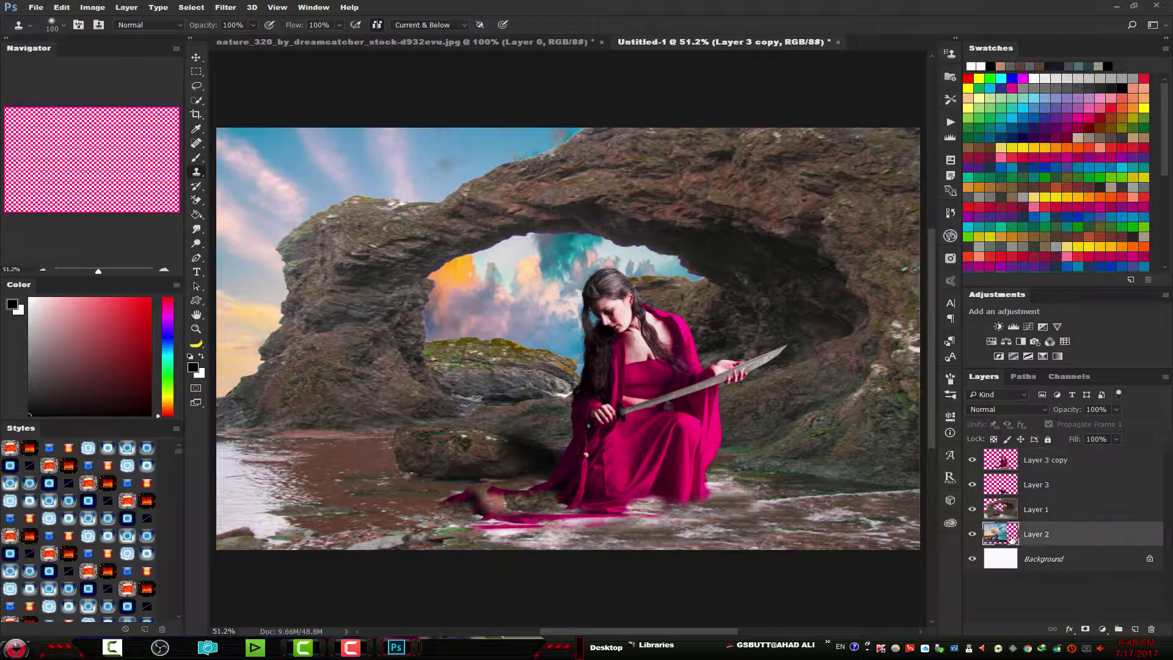
left_click(238, 7)
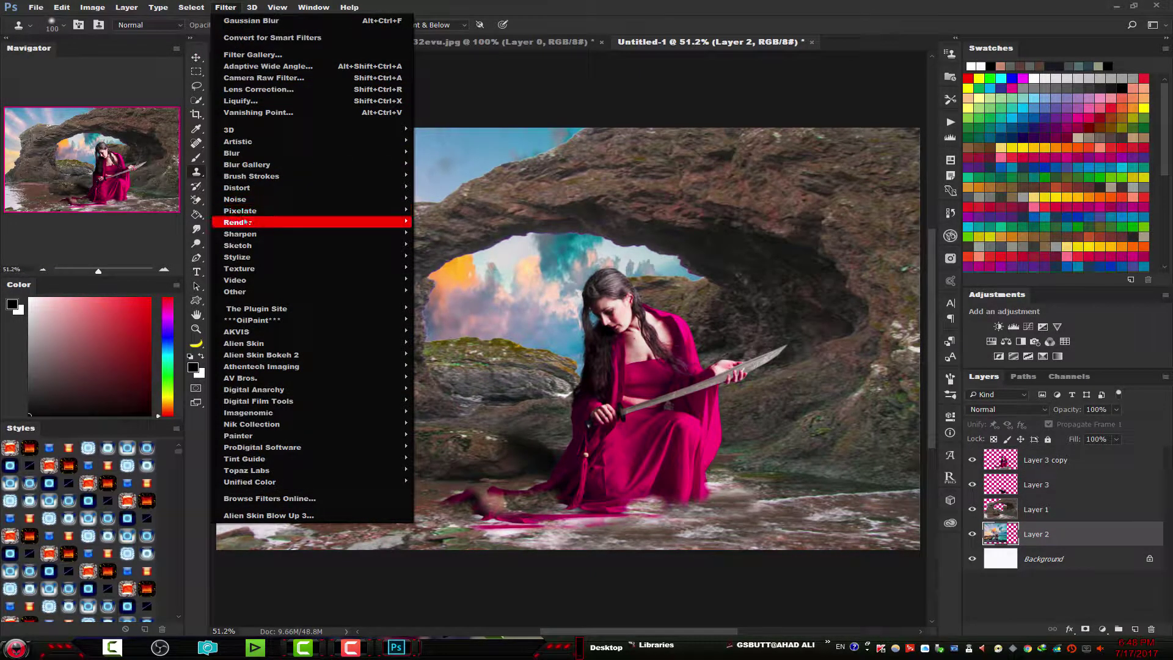
mouse_move(238, 222)
left_click(459, 297)
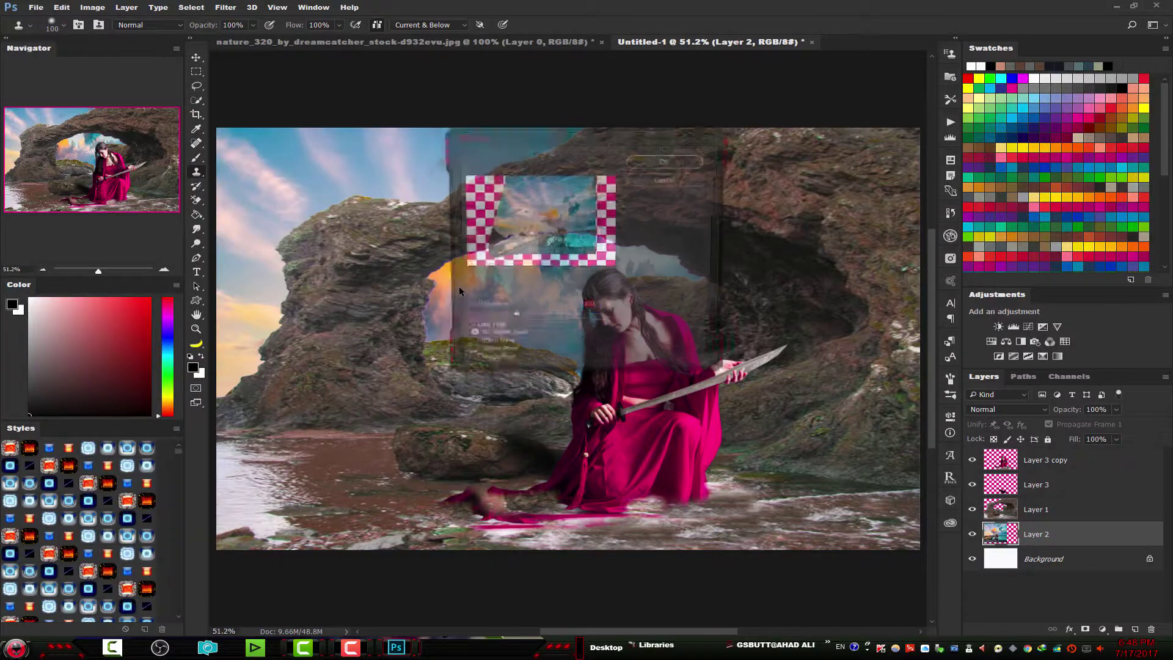
left_click_drag(525, 213, 527, 191)
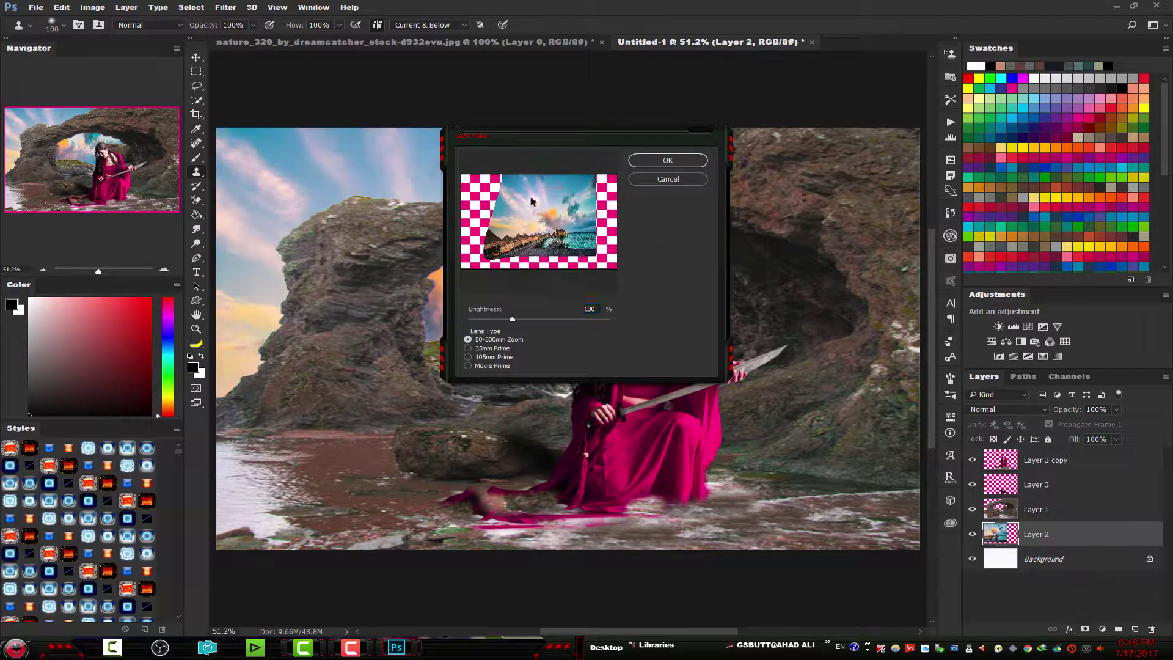
left_click(468, 357)
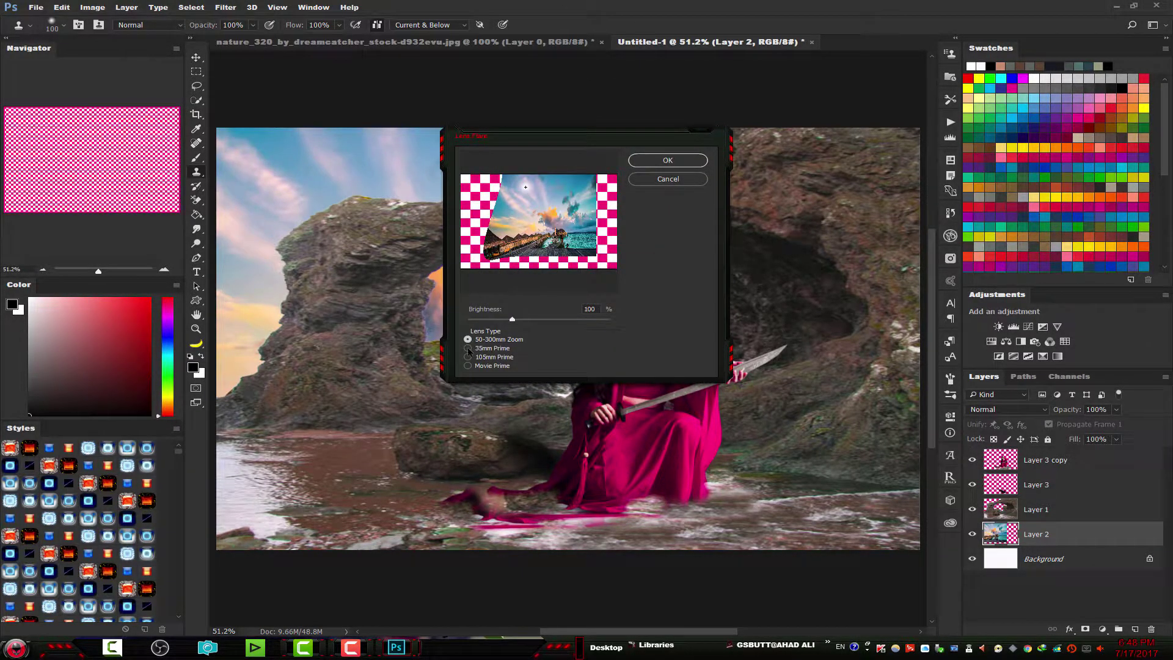
left_click(668, 161)
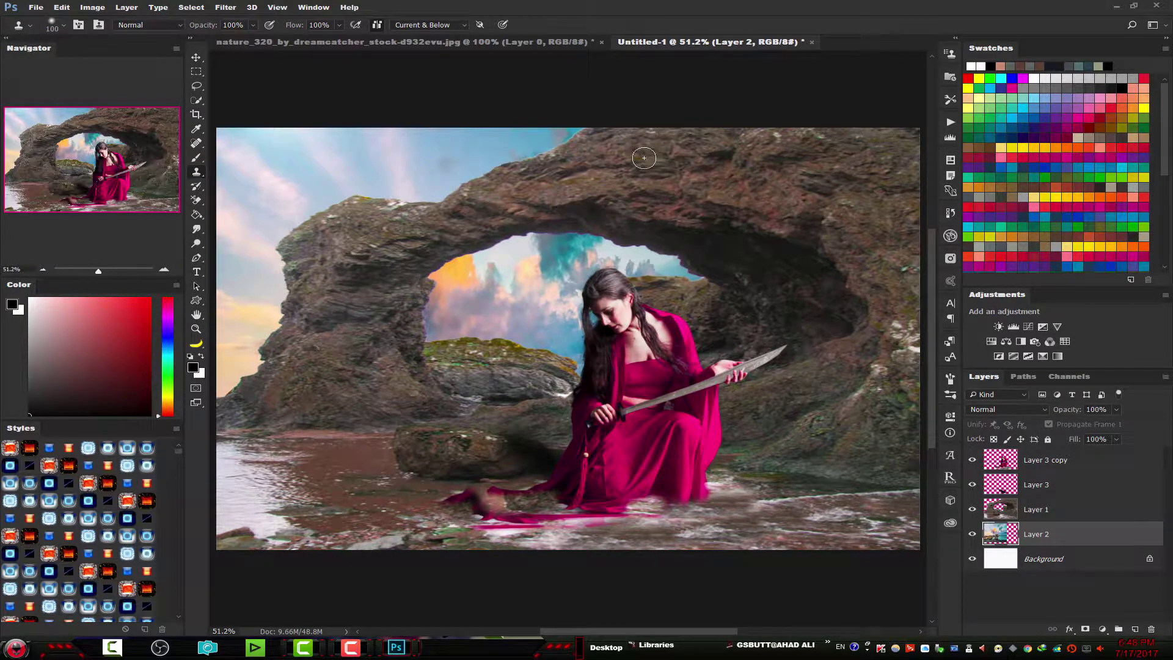
key("ctrl+z")
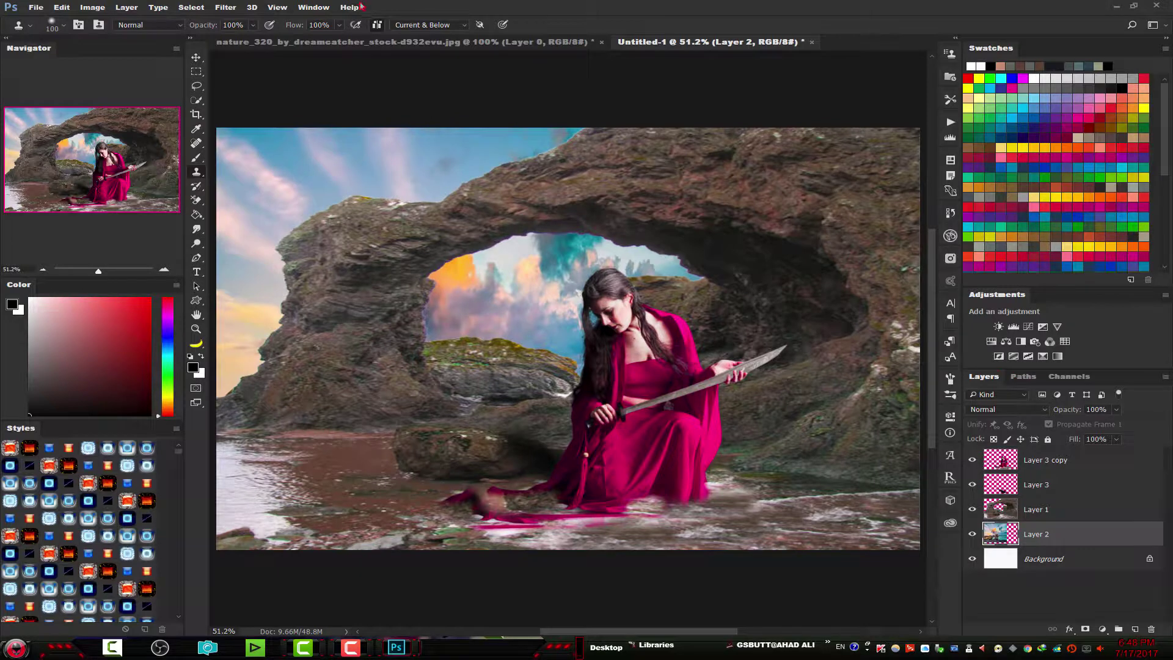
Step: Re-add the lens flare in the upper sky at 120% brightness
left_click(227, 8)
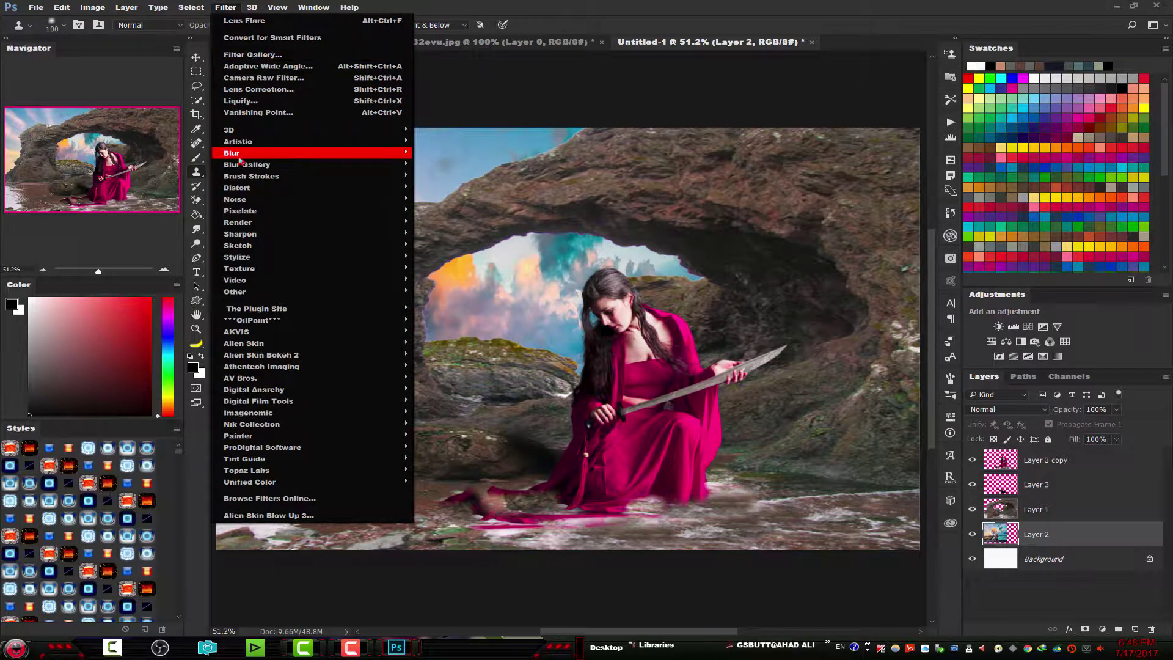
mouse_move(237, 222)
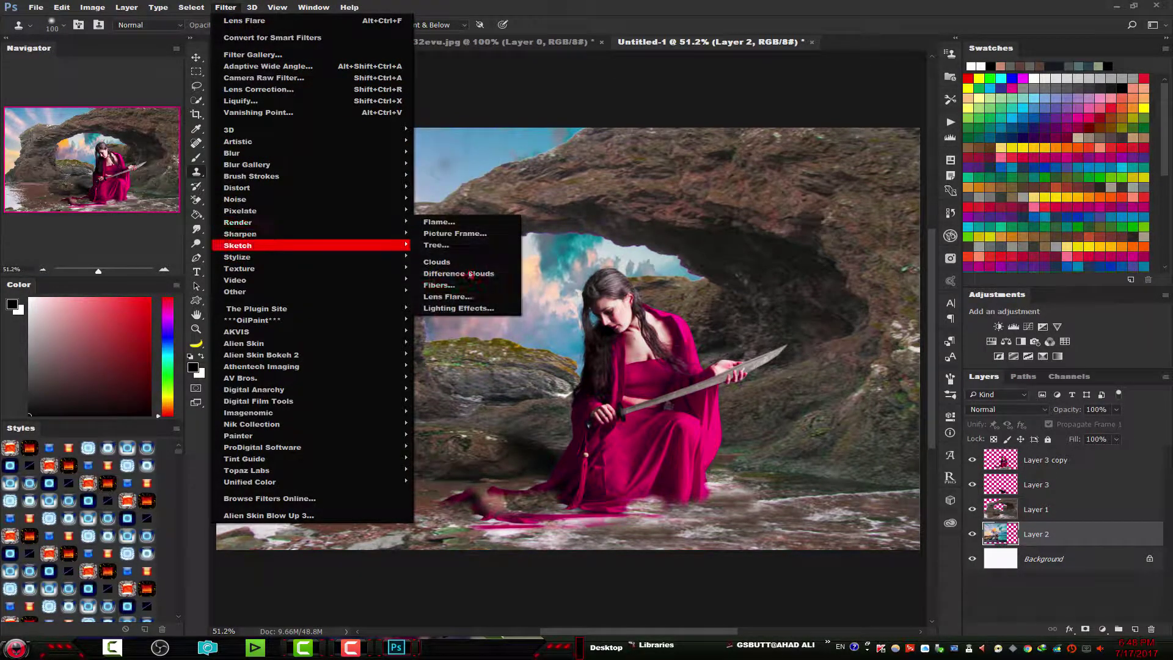
left_click(466, 300)
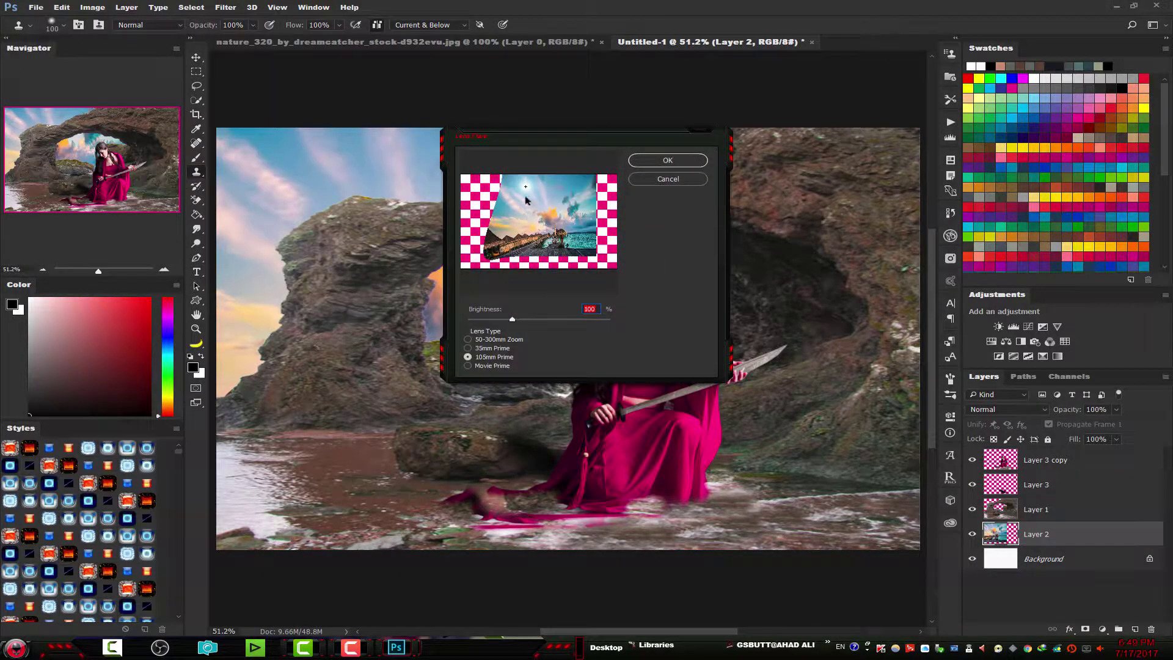
left_click(524, 189)
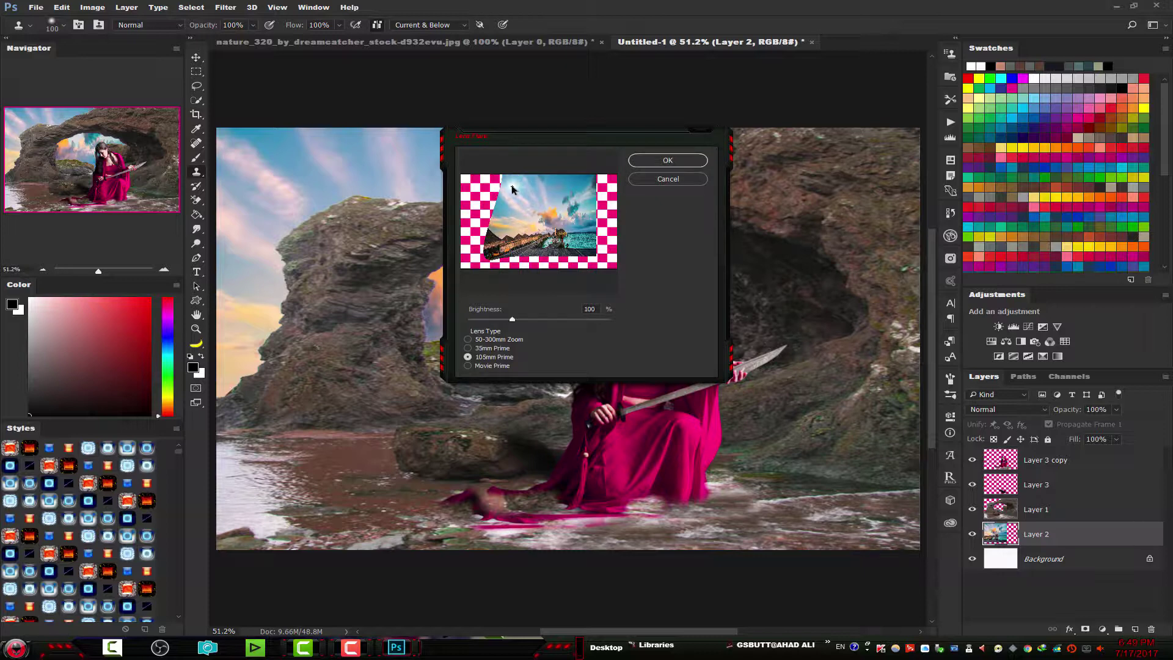
left_click_drag(511, 321, 522, 320)
left_click(668, 161)
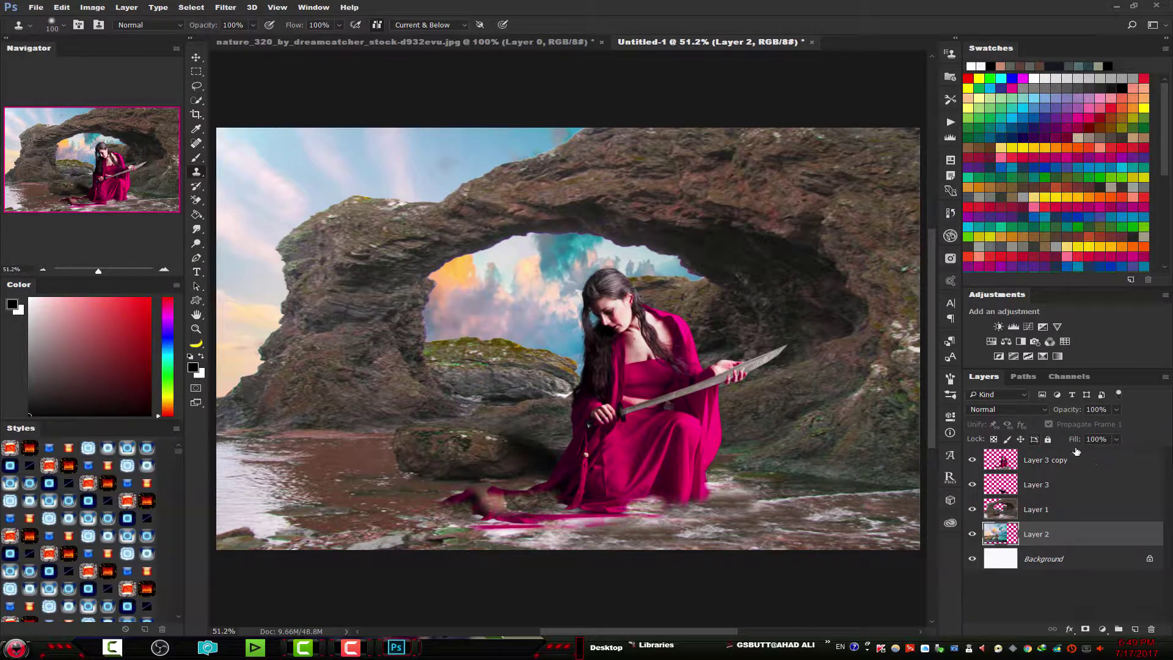
Step: Bring the blue light image into the composite as Layer 4, placed above Layer 1
left_click(950, 77)
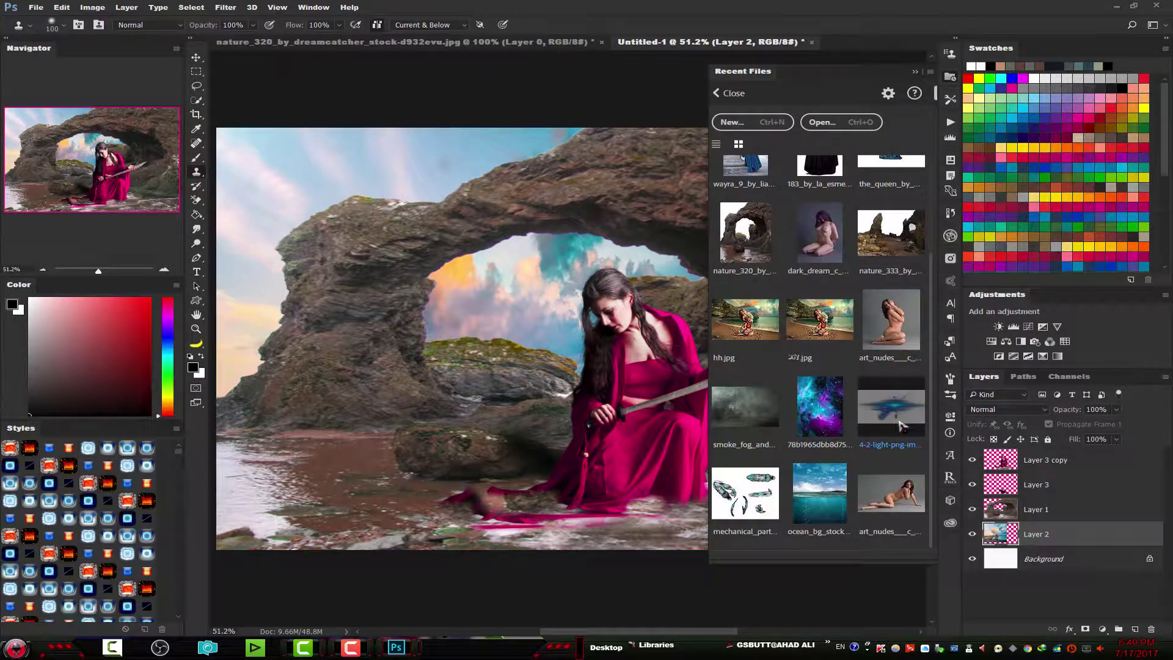
left_click(900, 424)
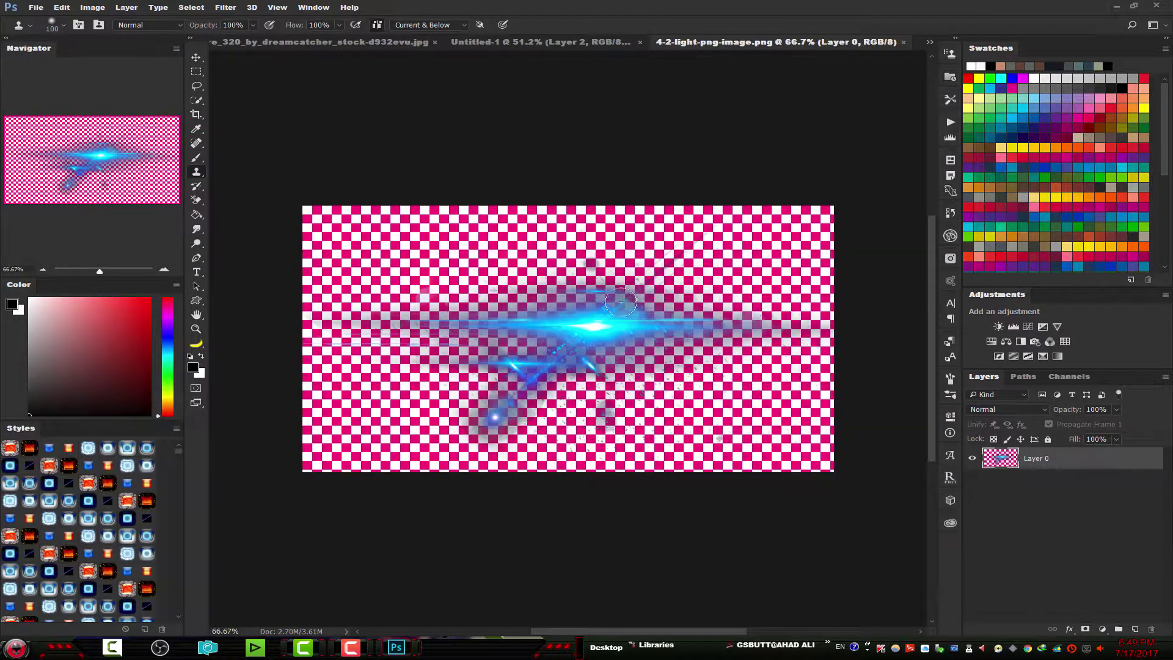
left_click(196, 57)
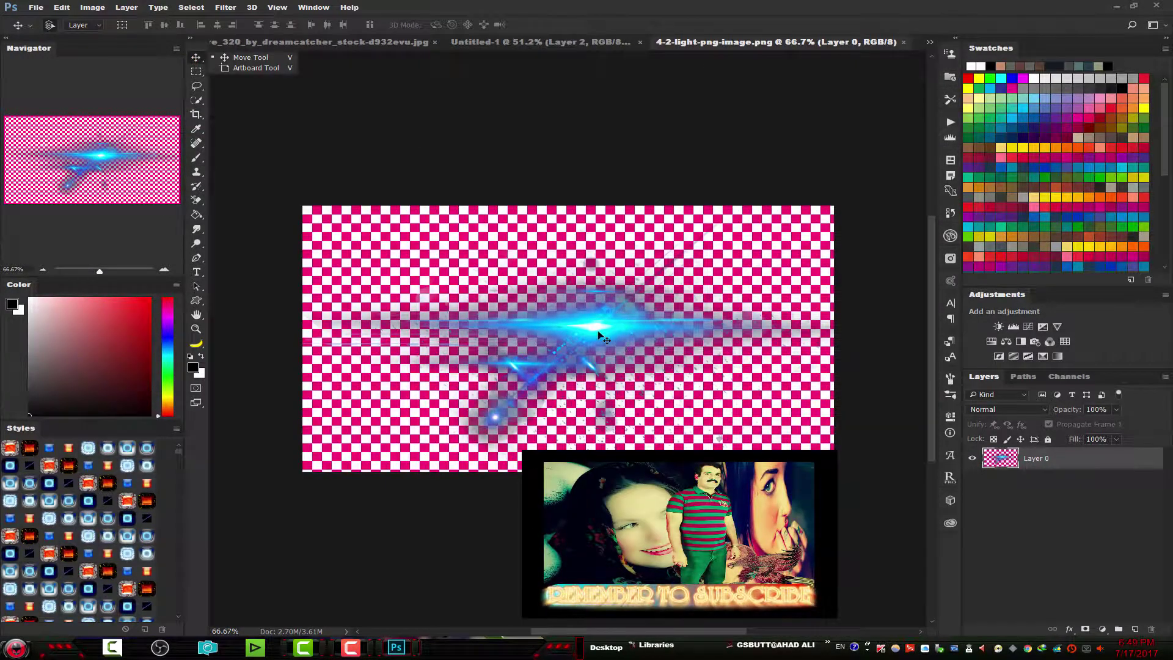
mouse_move(599, 333)
left_mouse_down()
mouse_move(501, 45)
mouse_move(541, 253)
mouse_move(534, 276)
left_mouse_up()
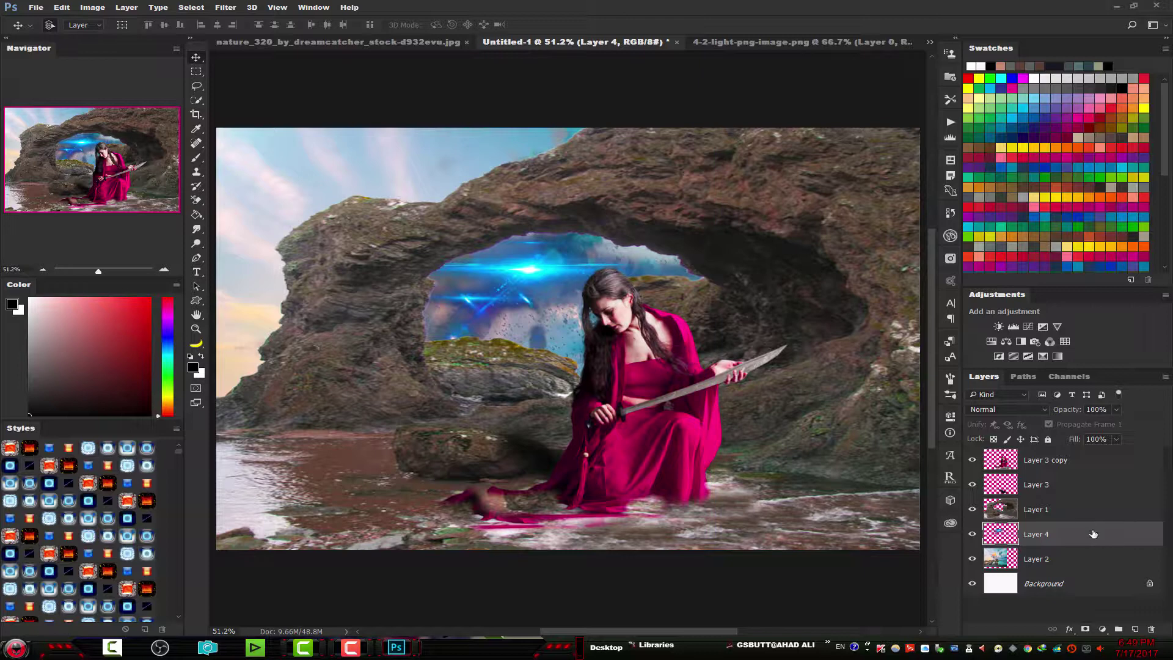
left_click_drag(1094, 533, 1096, 495)
Step: Enlarge the blue light across the arch, blend it in Screen mode, and nudge it up-right
key("ctrl+t")
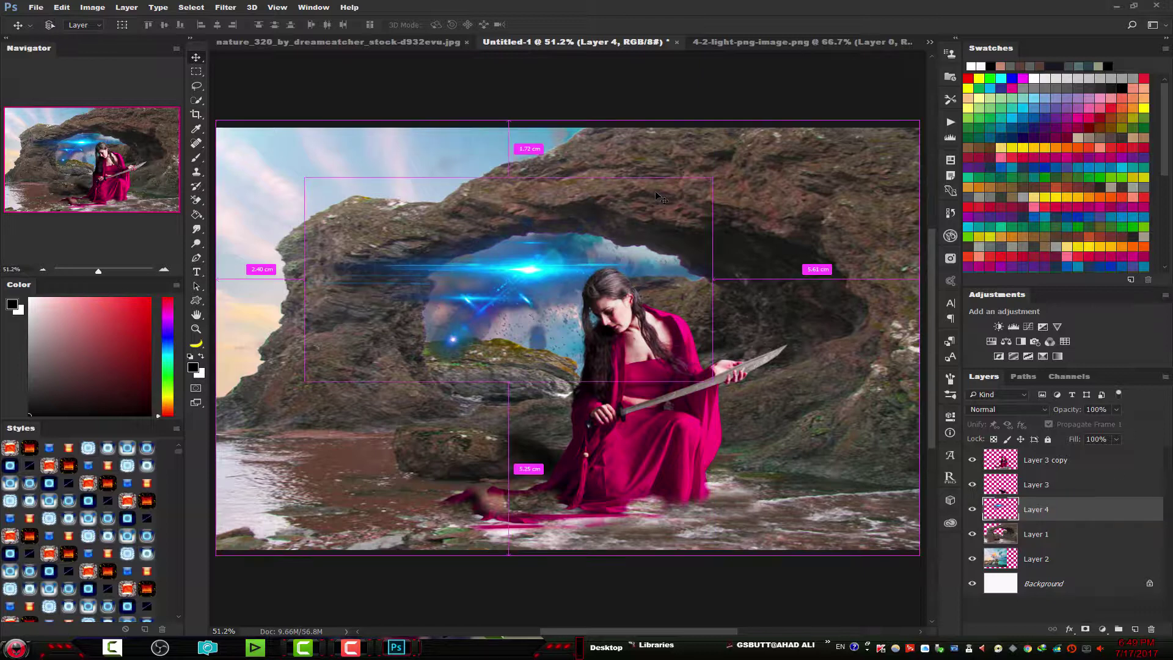
left_click_drag(504, 278, 440, 284)
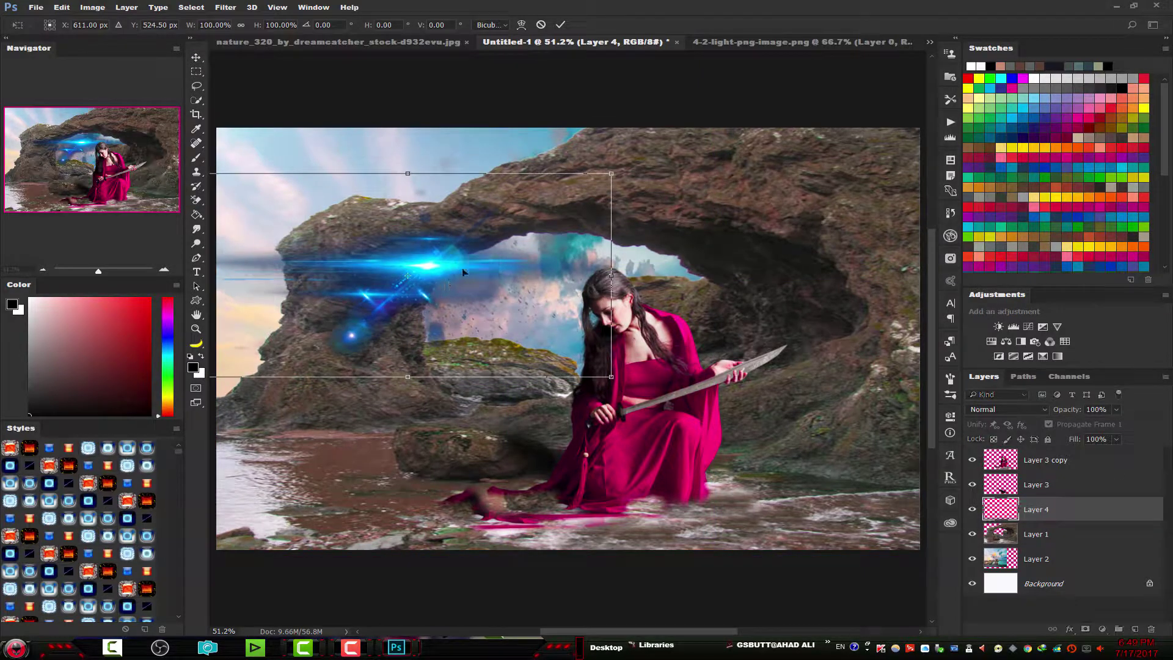
left_click_drag(605, 172, 812, 128)
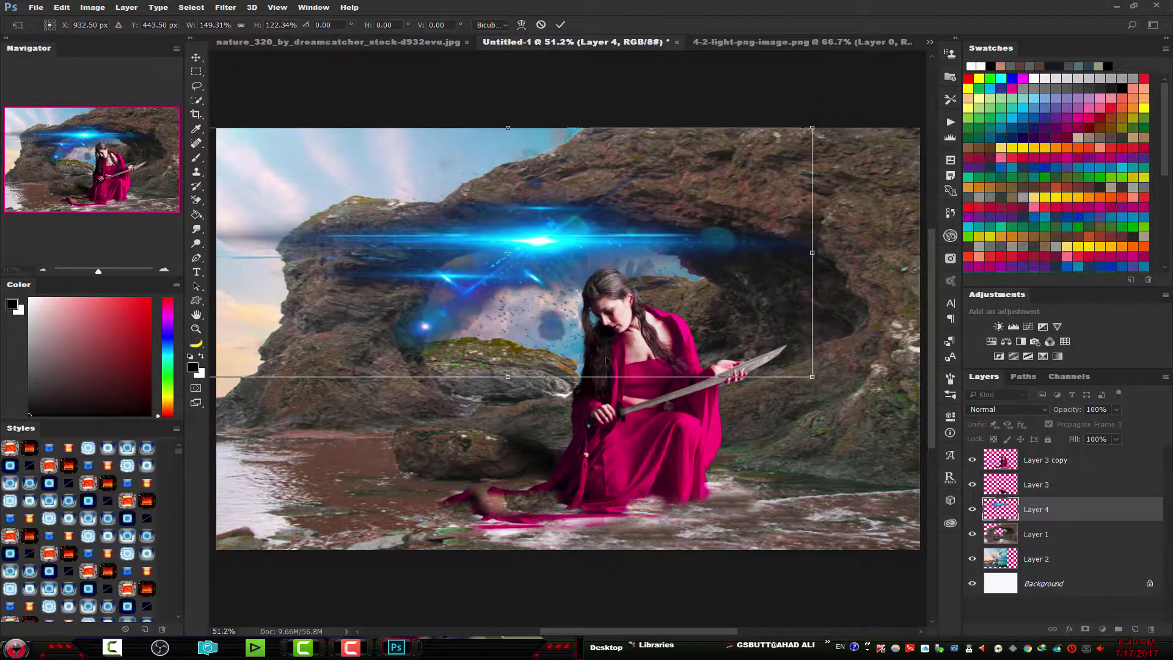
left_click_drag(830, 377, 913, 406)
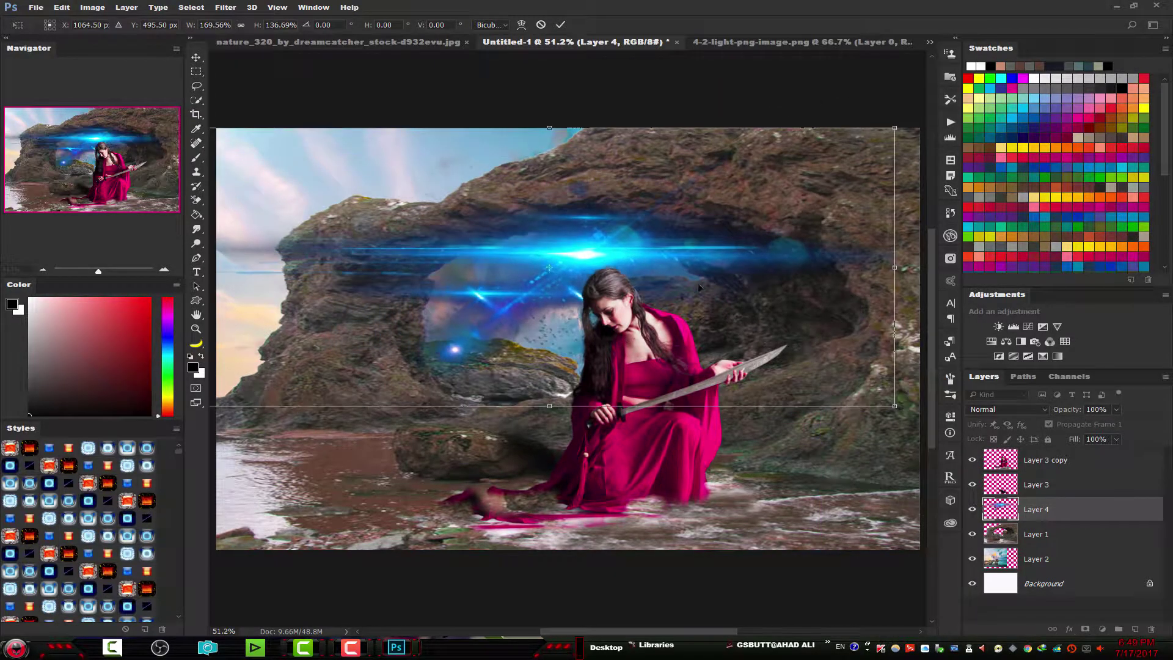
key("Return")
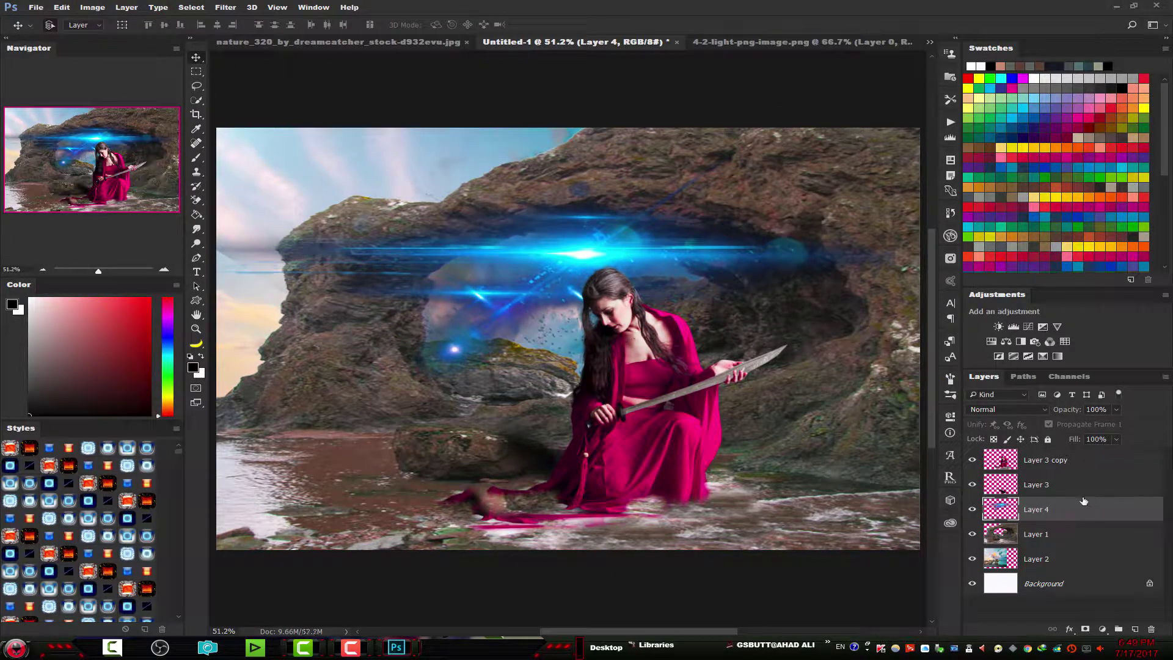
left_click(1011, 410)
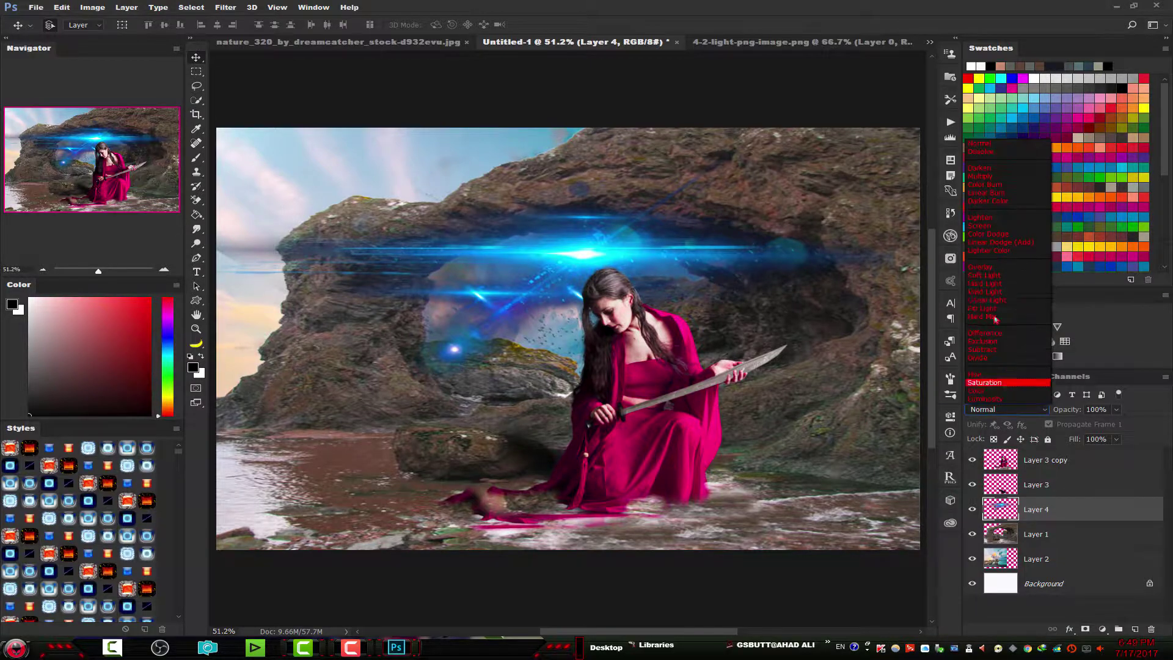
left_click(991, 221)
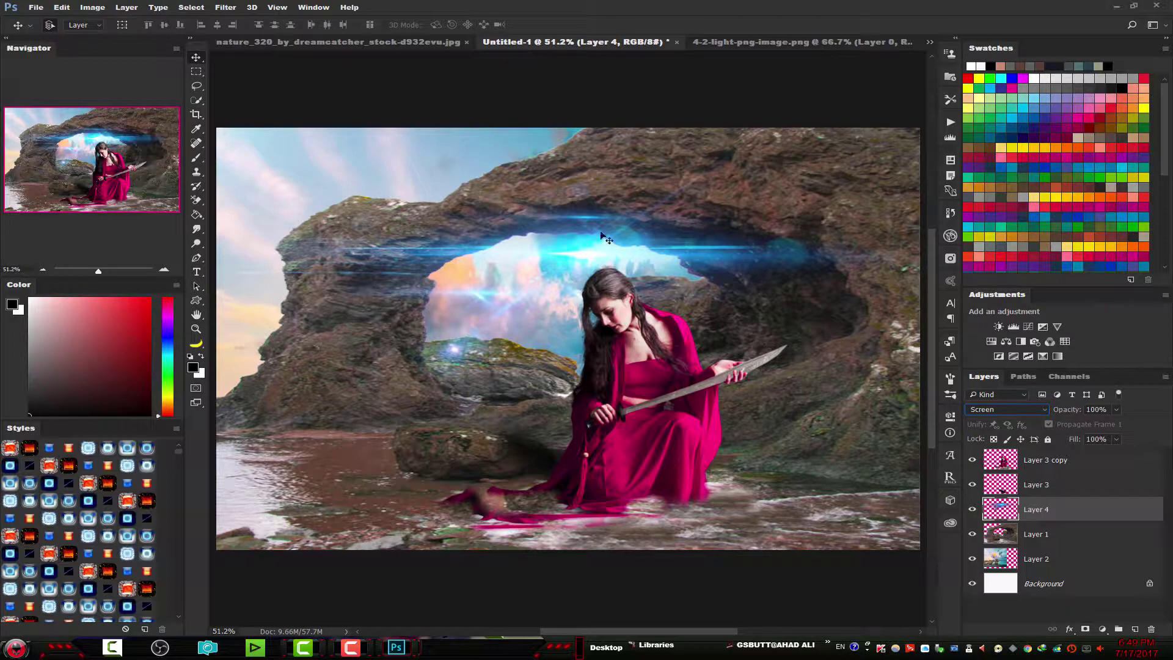
mouse_move(601, 252)
left_mouse_down()
mouse_move(622, 240)
mouse_move(637, 253)
left_mouse_up()
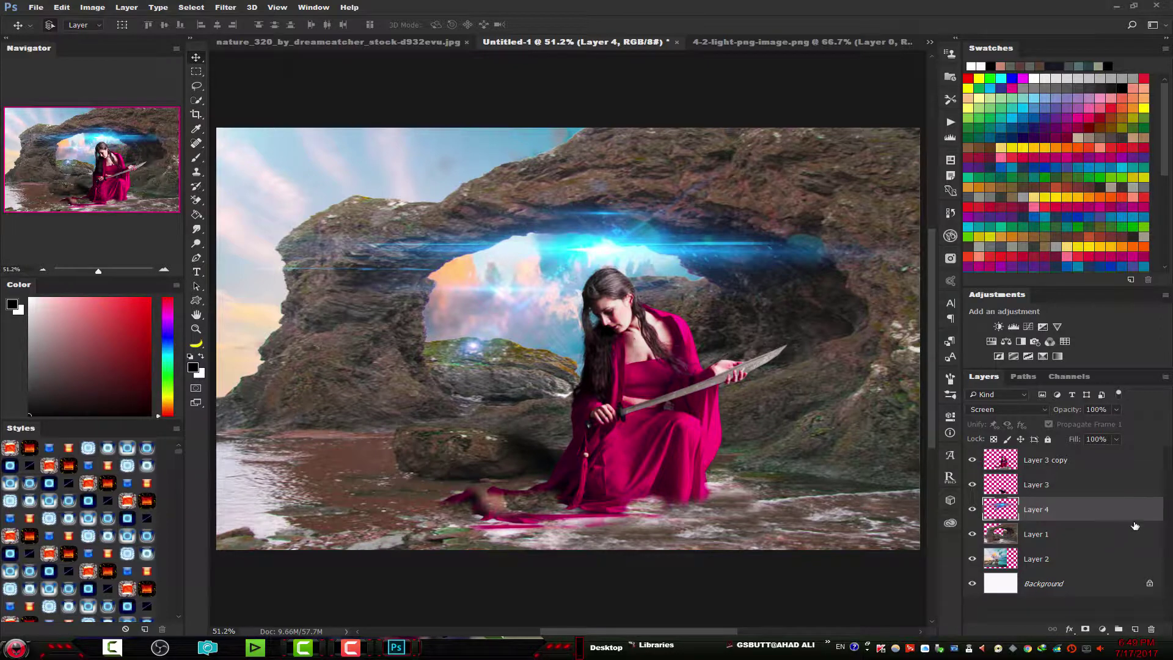
Step: Copy the whole smoke-and-fog photo and paste it into the composite as a new top layer
left_click(1088, 467)
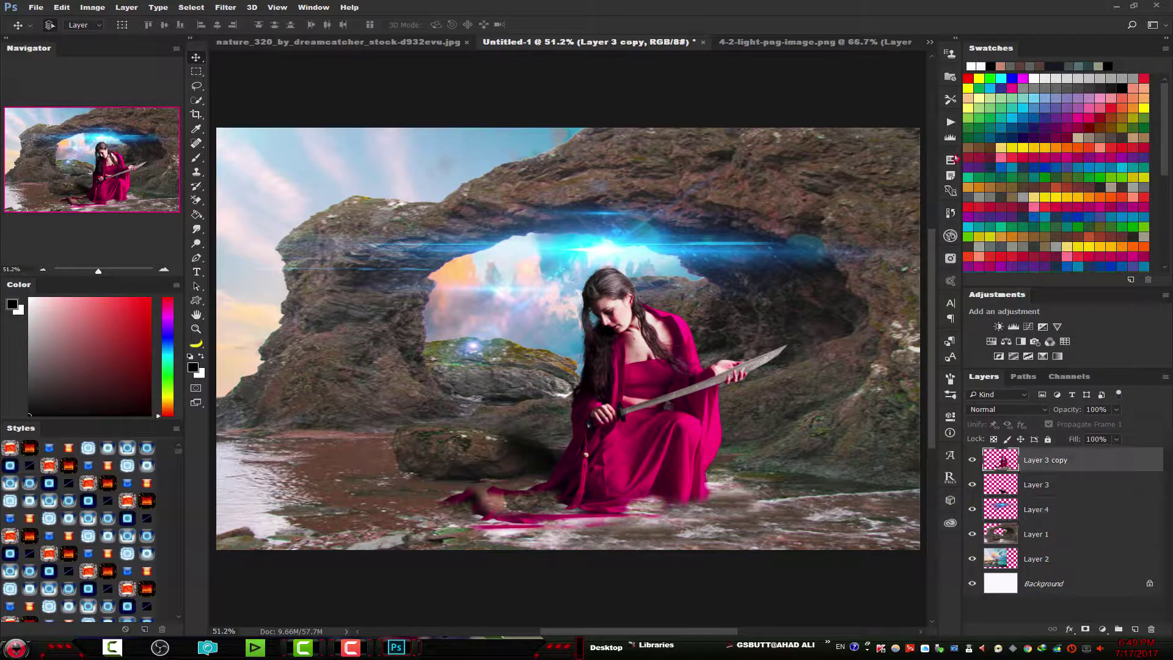
left_click(950, 78)
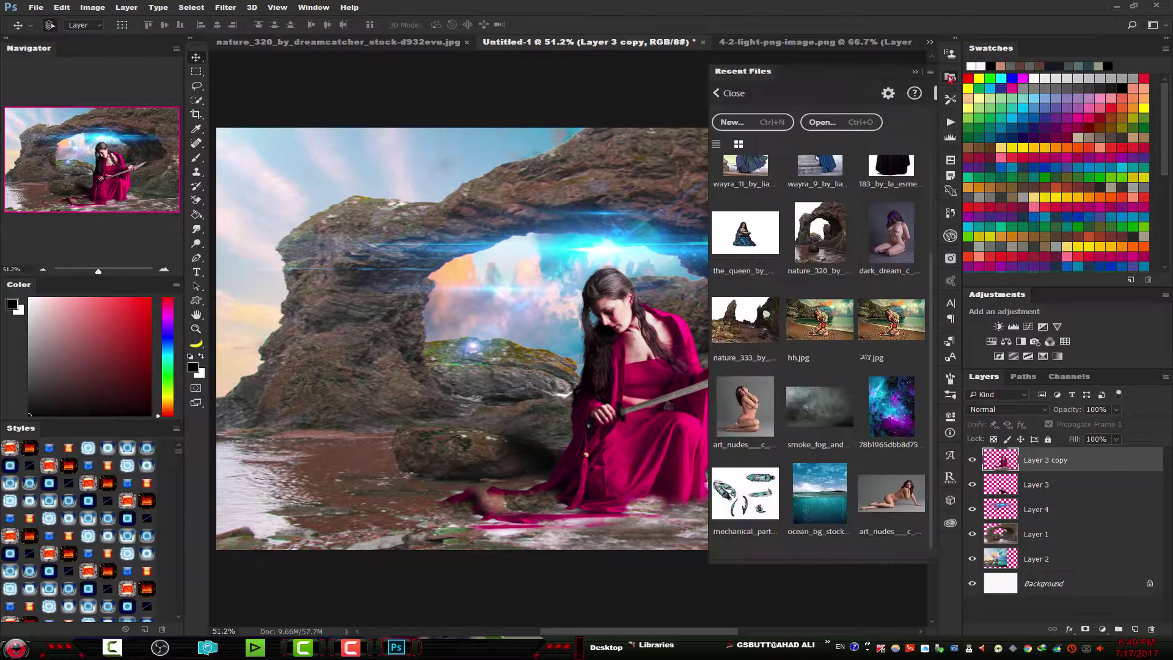
left_click(819, 404)
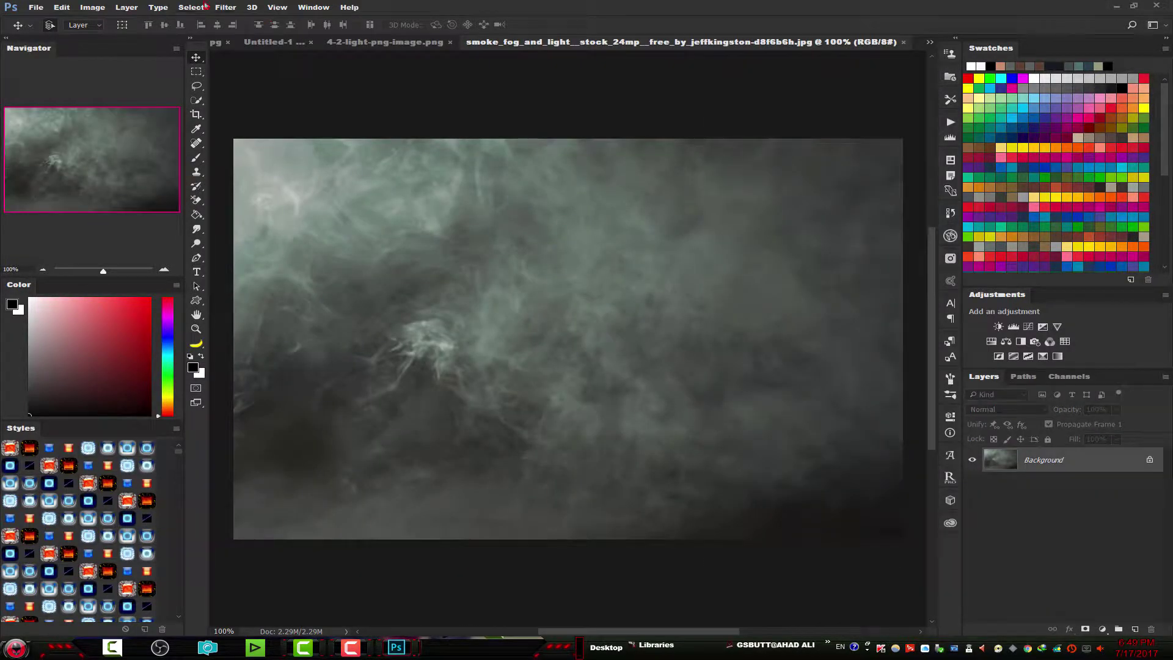
left_click(191, 7)
left_click(62, 7)
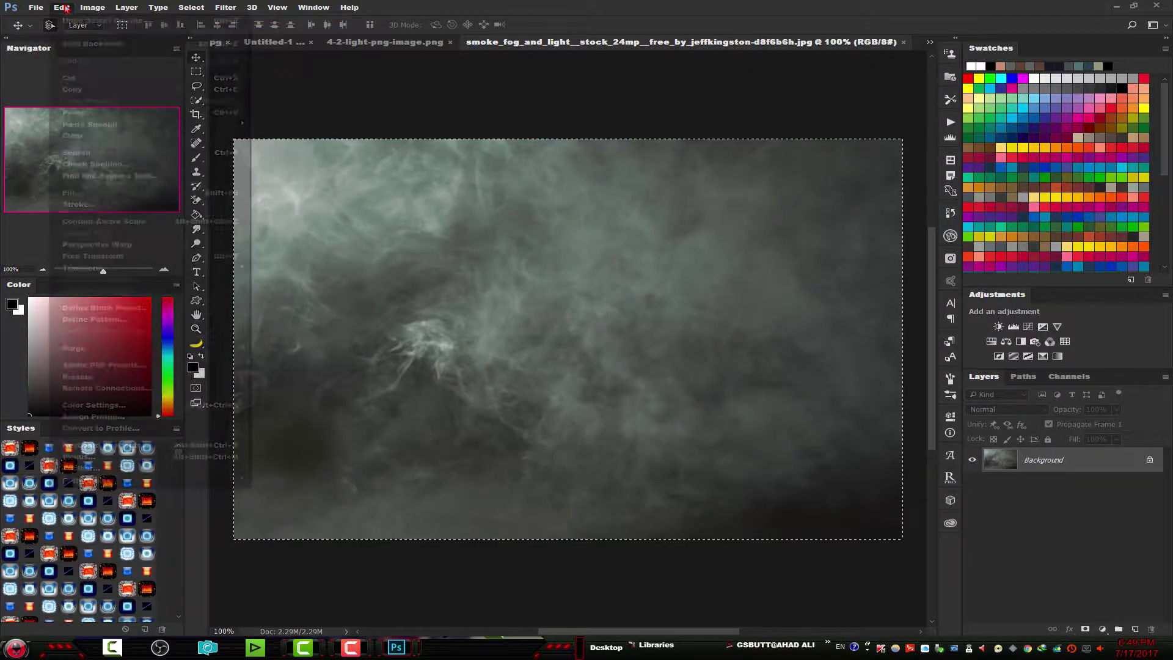
left_click(92, 93)
left_click(37, 9)
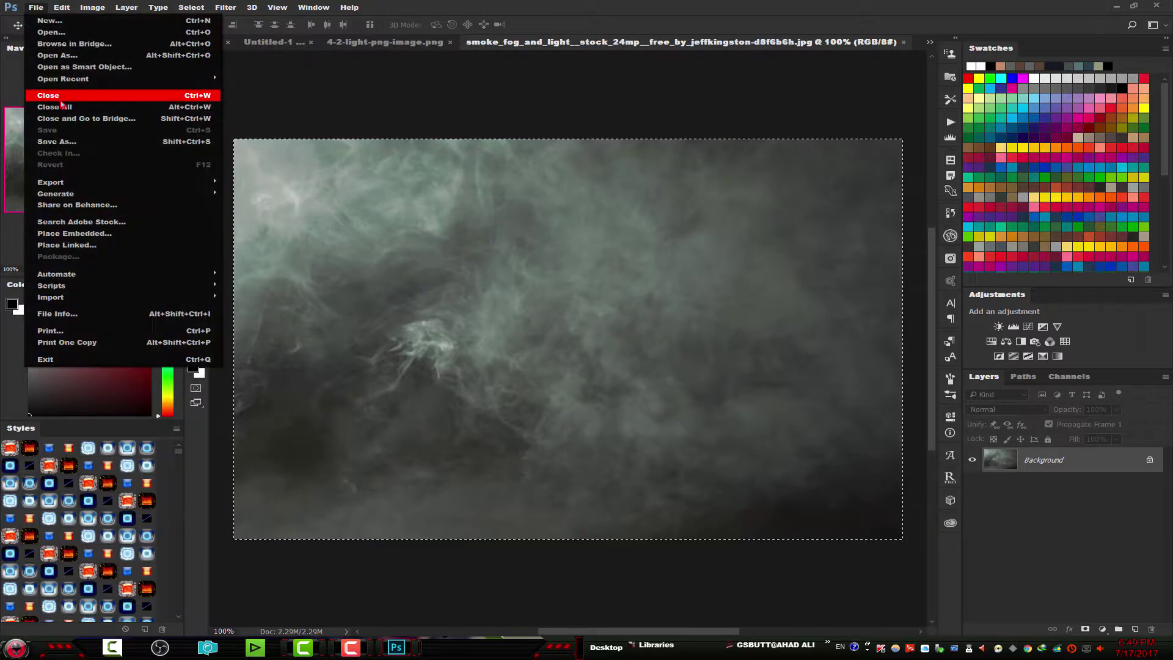
left_click(49, 94)
left_click(62, 7)
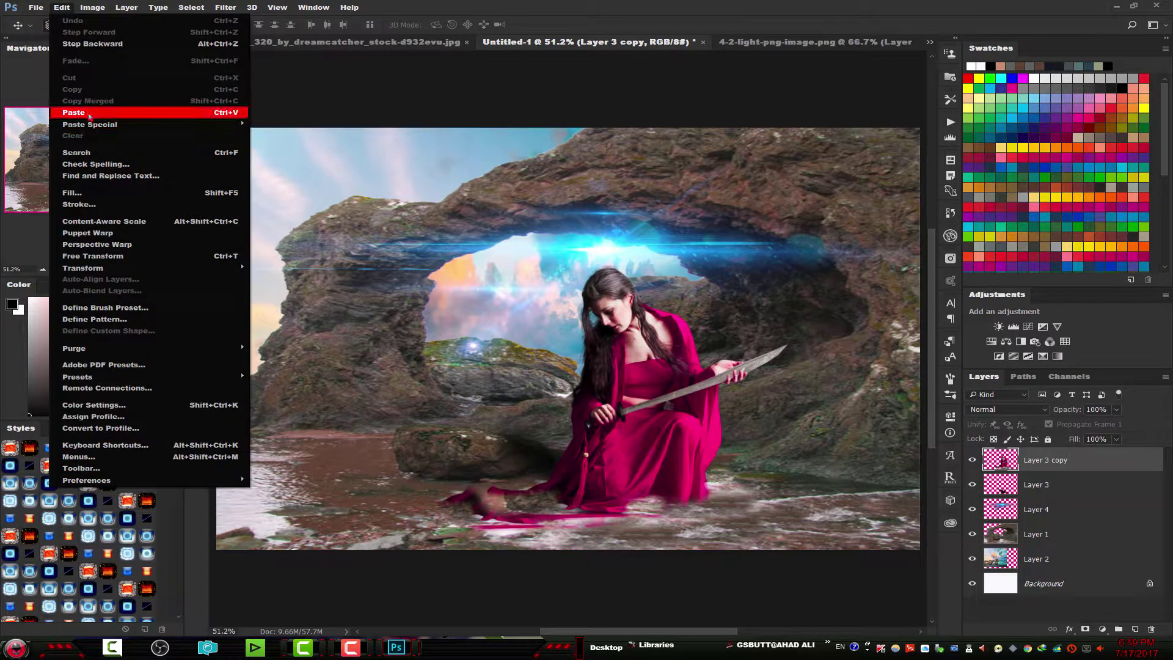
left_click(92, 112)
Step: Stretch the smoke layer with Free Transform to cover the entire canvas
left_click(61, 9)
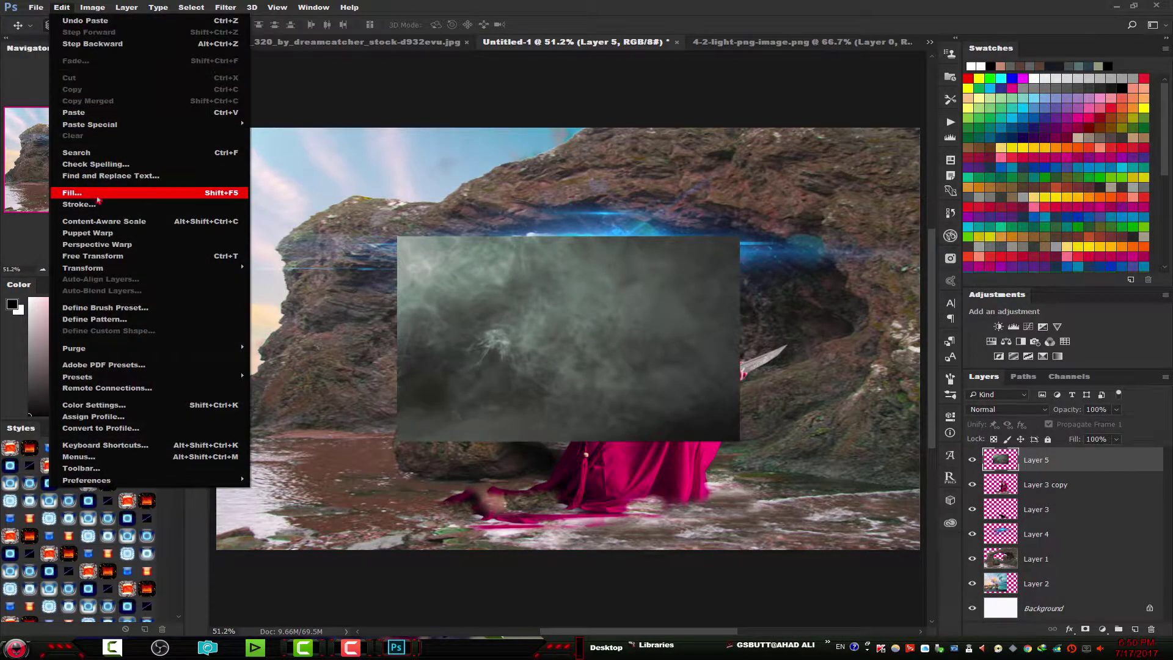
left_click(93, 256)
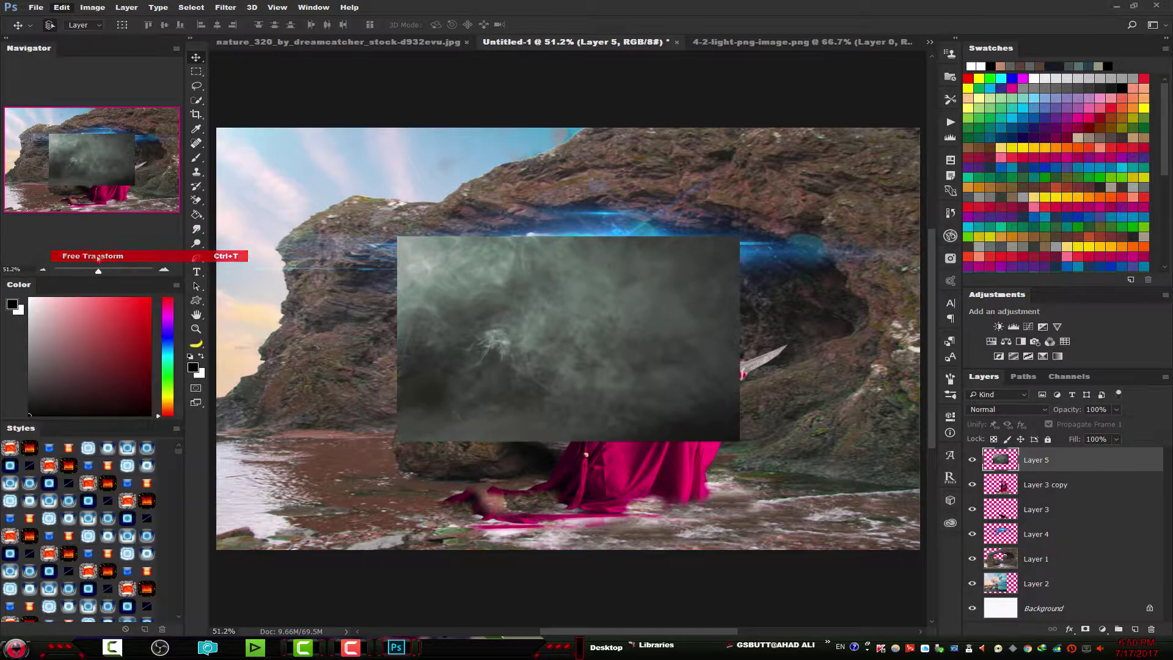
left_click_drag(397, 237, 216, 120)
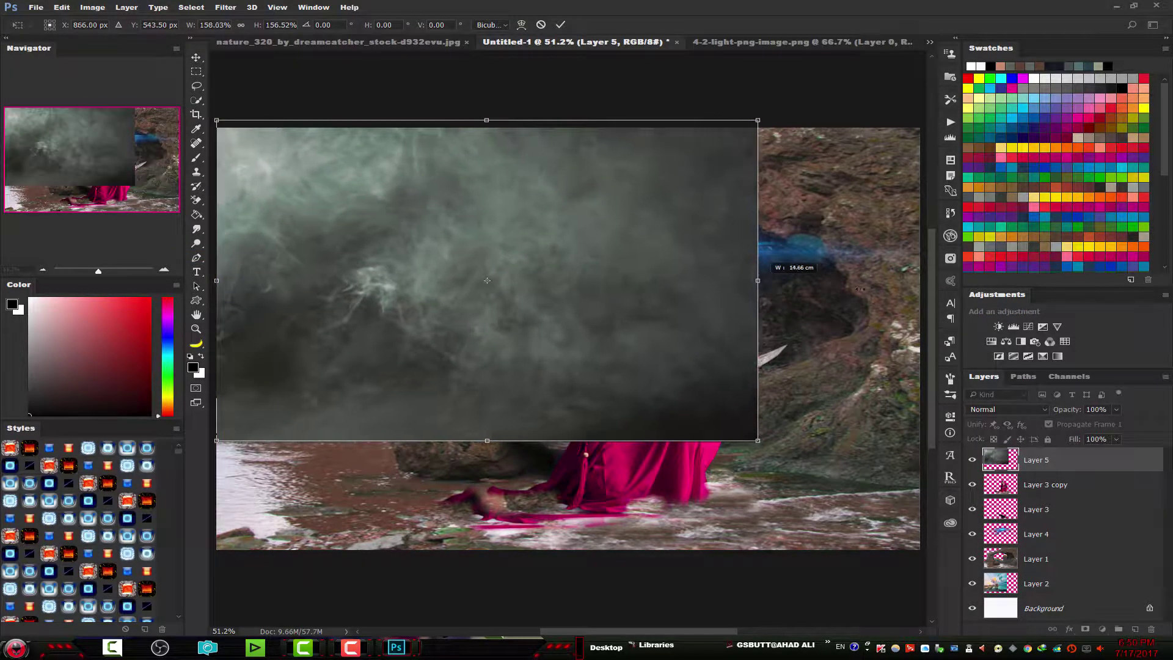
left_click_drag(740, 281, 920, 281)
left_click_drag(553, 441, 553, 565)
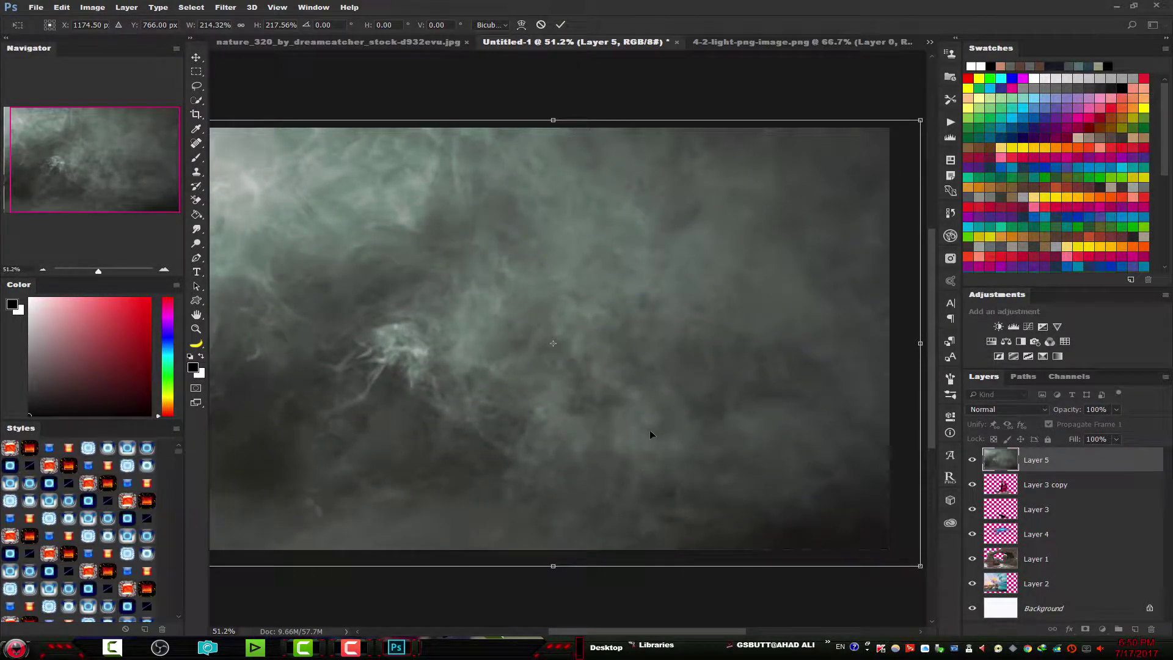
left_click(560, 24)
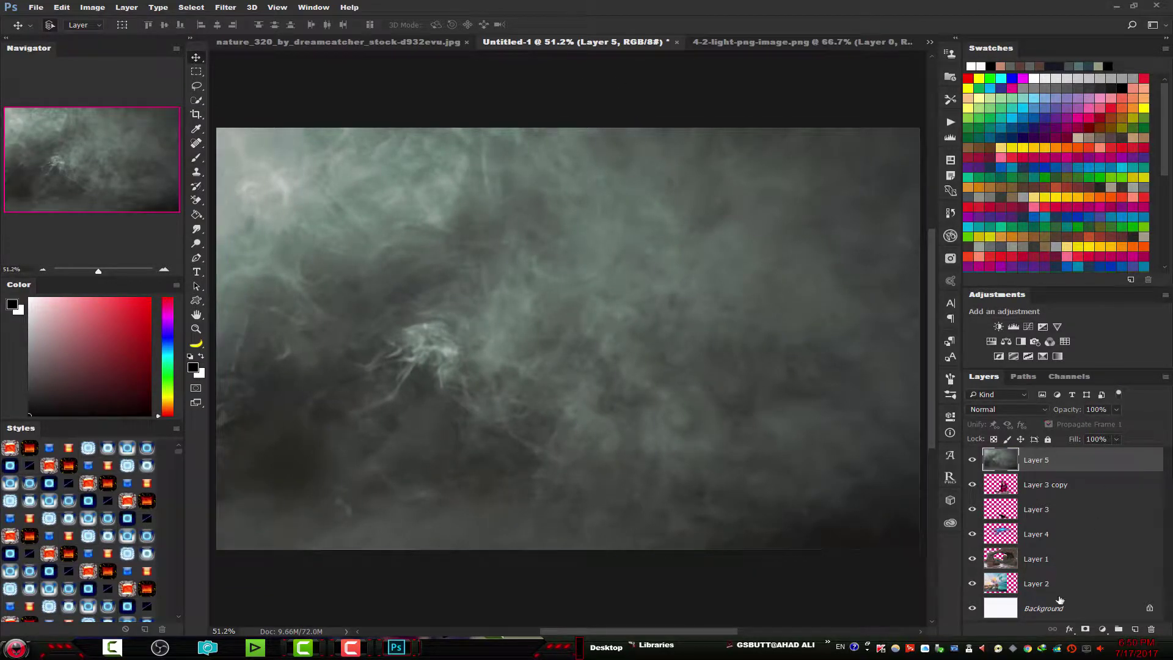
Step: Add a layer mask to the smoke layer and set up a 1163 px Brush
left_click(1085, 629)
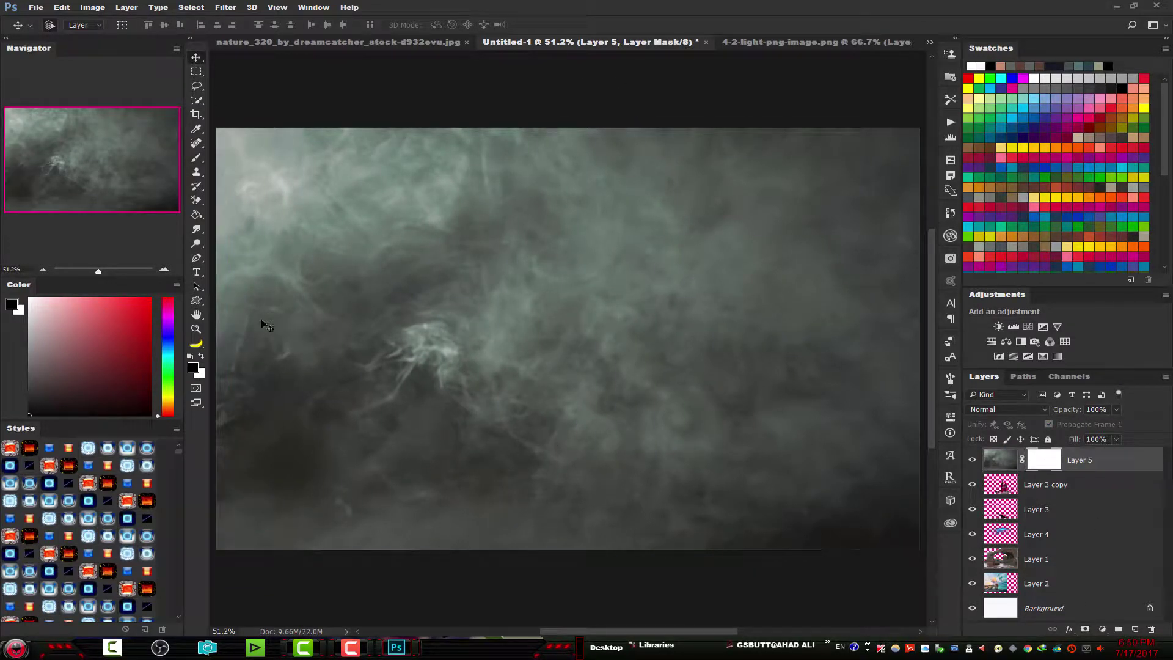
right_click(198, 162)
left_click(263, 150)
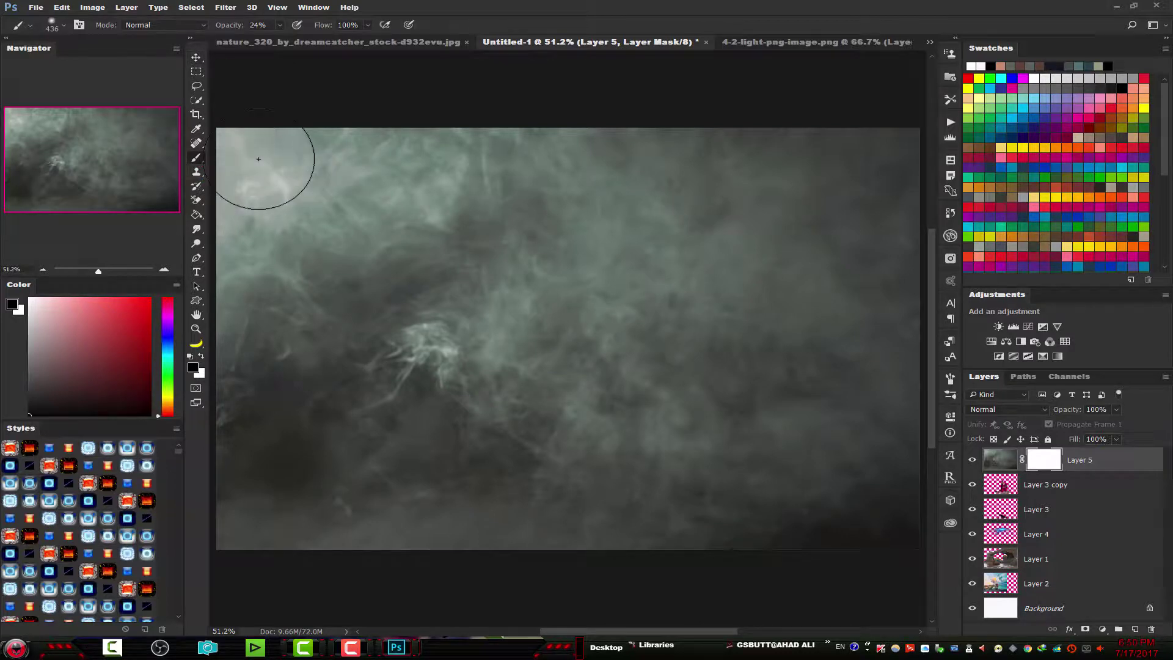
left_click(64, 26)
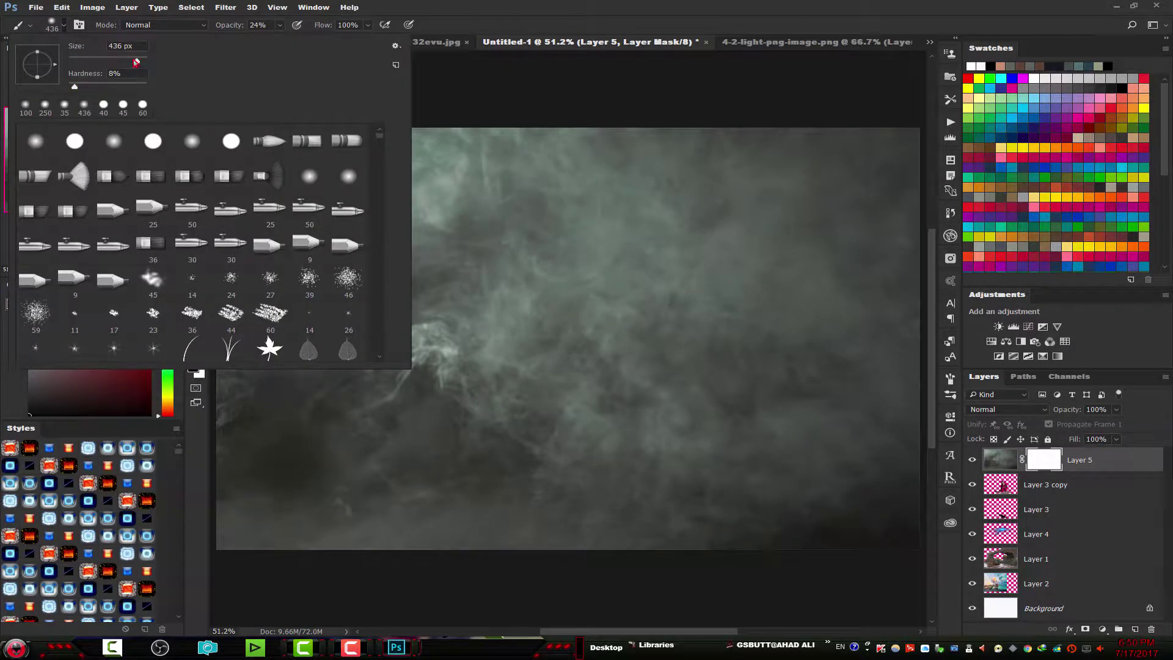
left_click_drag(136, 62, 141, 62)
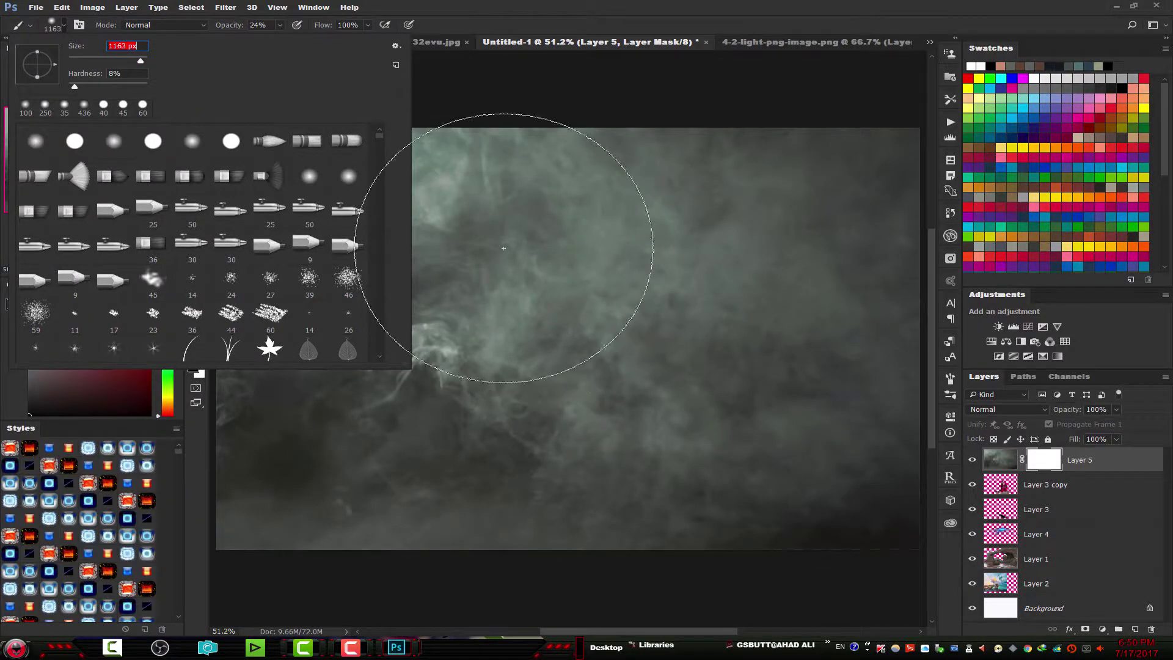
key("Return")
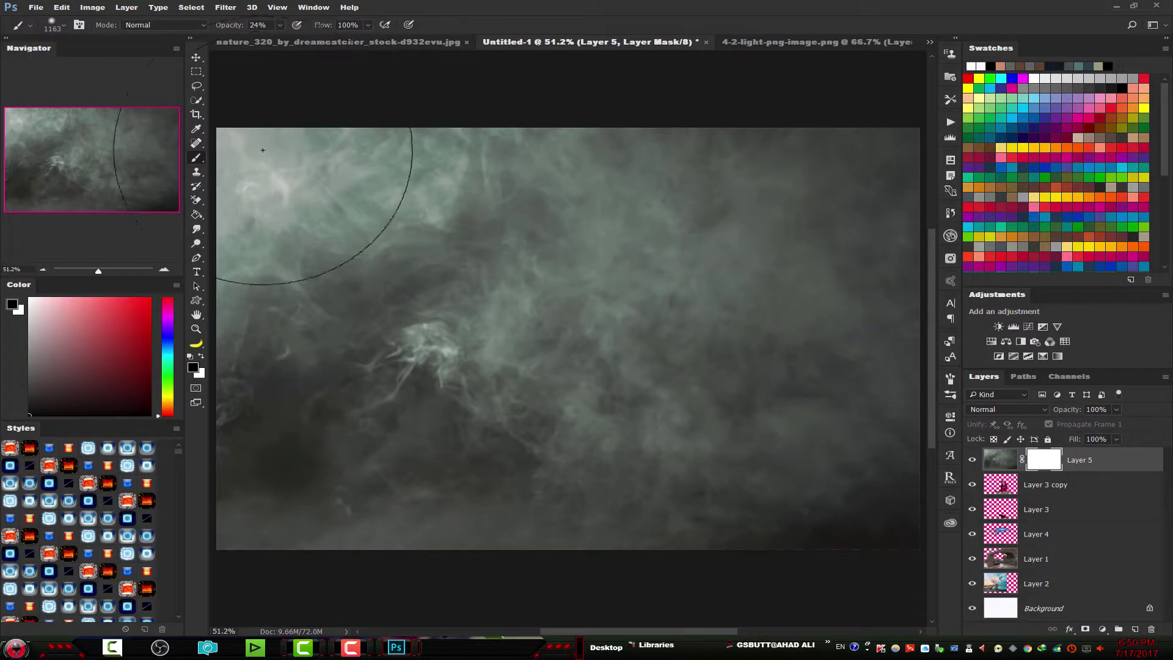
Step: Paint black on the mask to clear smoke from the upper-left, the arch and the woman
mouse_move(275, 147)
left_mouse_down()
mouse_move(491, 186)
mouse_move(783, 196)
mouse_move(238, 282)
mouse_move(669, 393)
mouse_move(706, 455)
mouse_move(477, 432)
left_mouse_up()
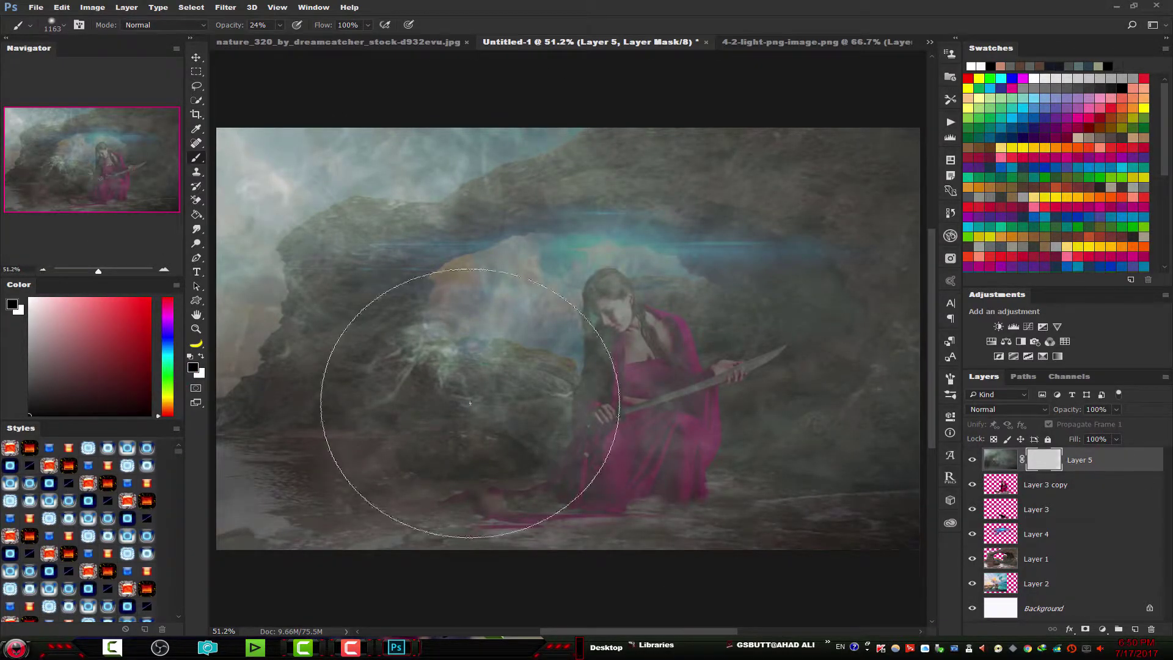
mouse_move(640, 338)
left_mouse_down()
mouse_move(484, 314)
mouse_move(354, 380)
mouse_move(759, 249)
mouse_move(425, 223)
mouse_move(668, 222)
mouse_move(794, 294)
left_mouse_up()
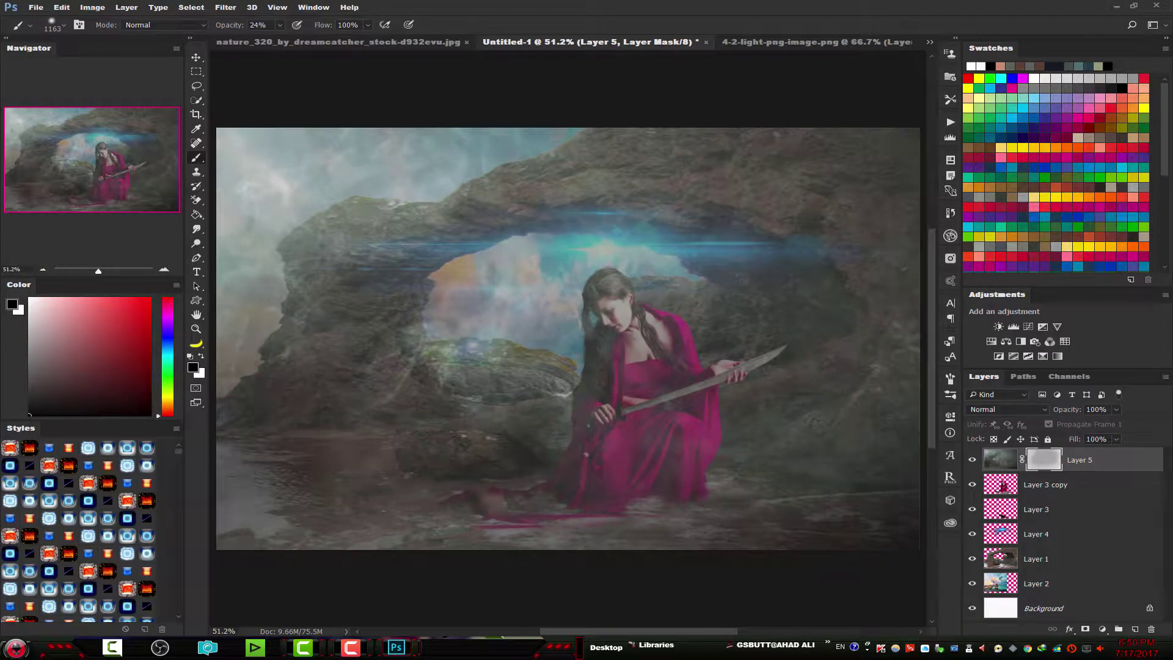
left_click(998, 411)
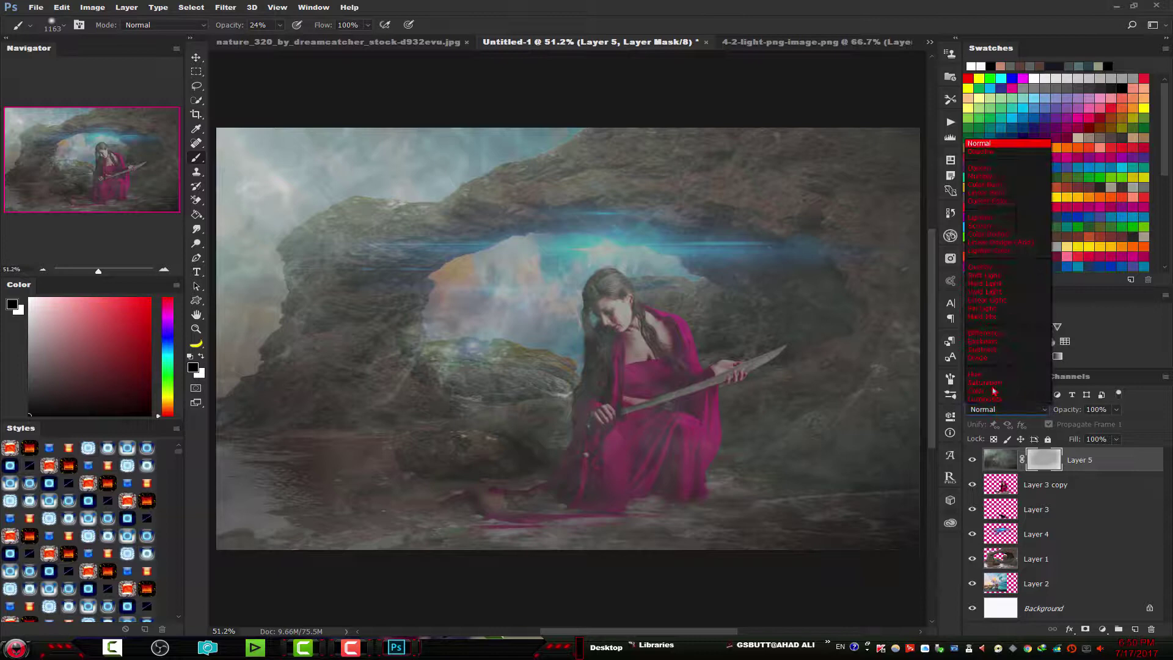
Step: Set the smoke layer to Overlay blending and lower its opacity to 30%
left_click(994, 273)
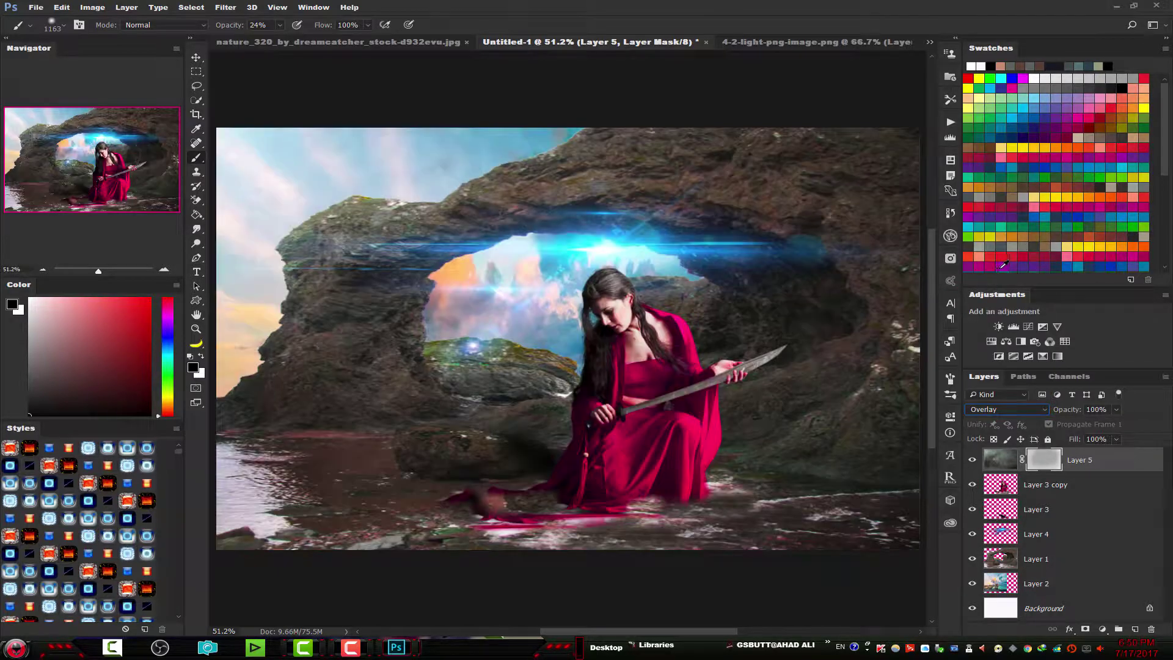
left_click(1097, 409)
type("50")
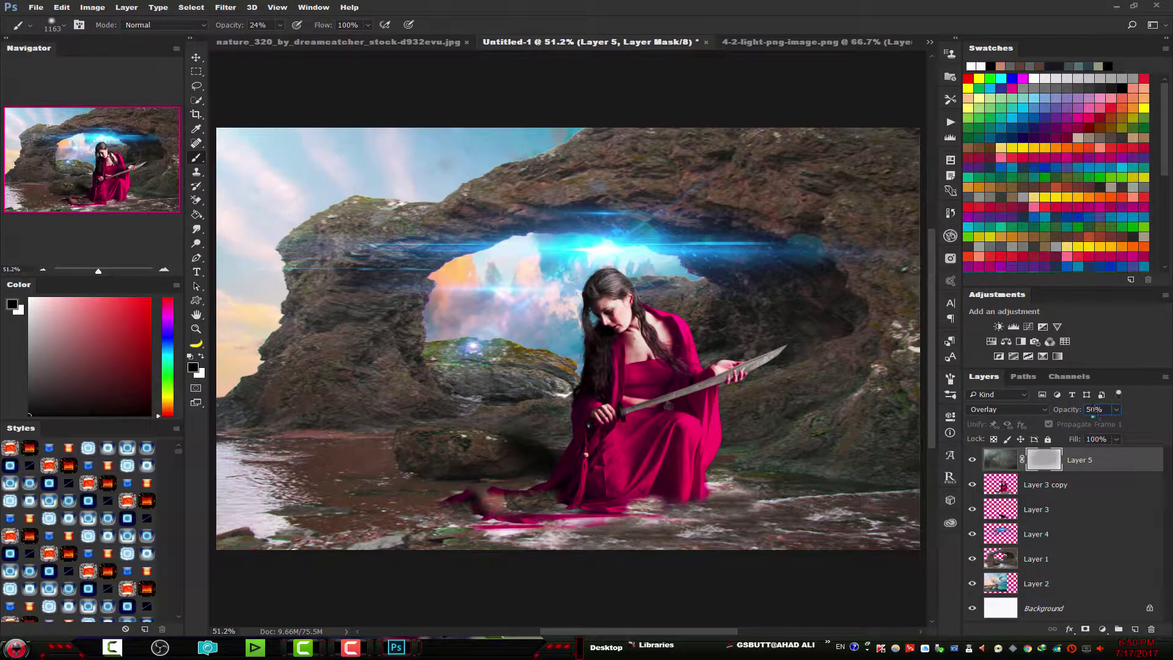
type("30")
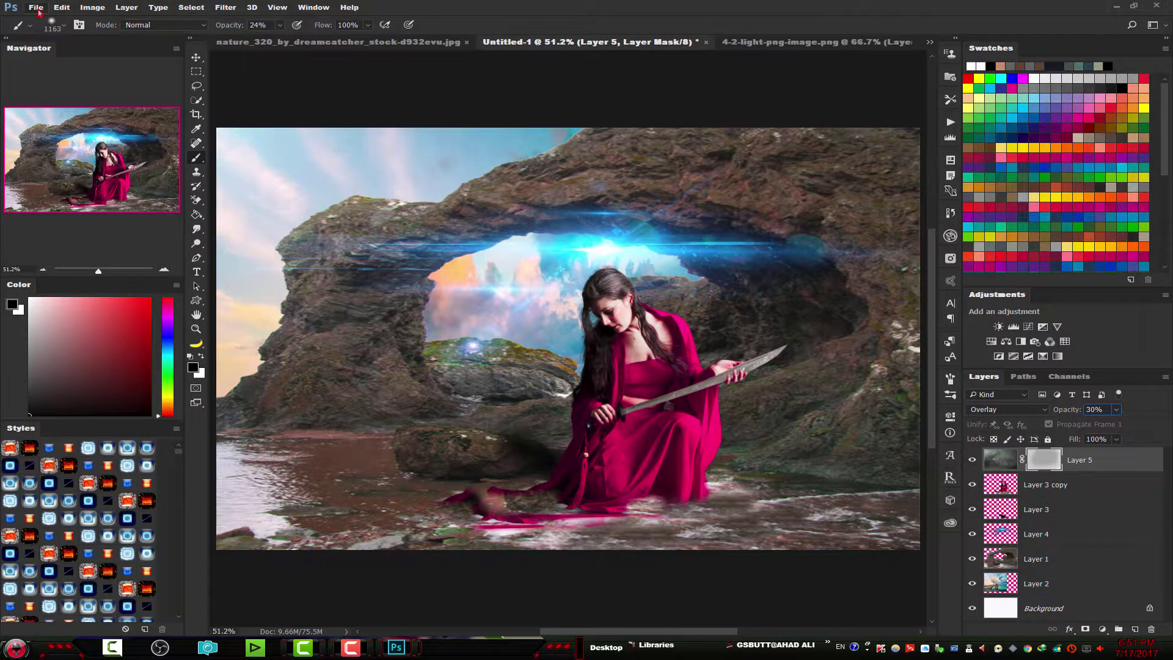
Step: Merge all visible layers and unlock the merged background as Layer 0
right_click(1138, 468)
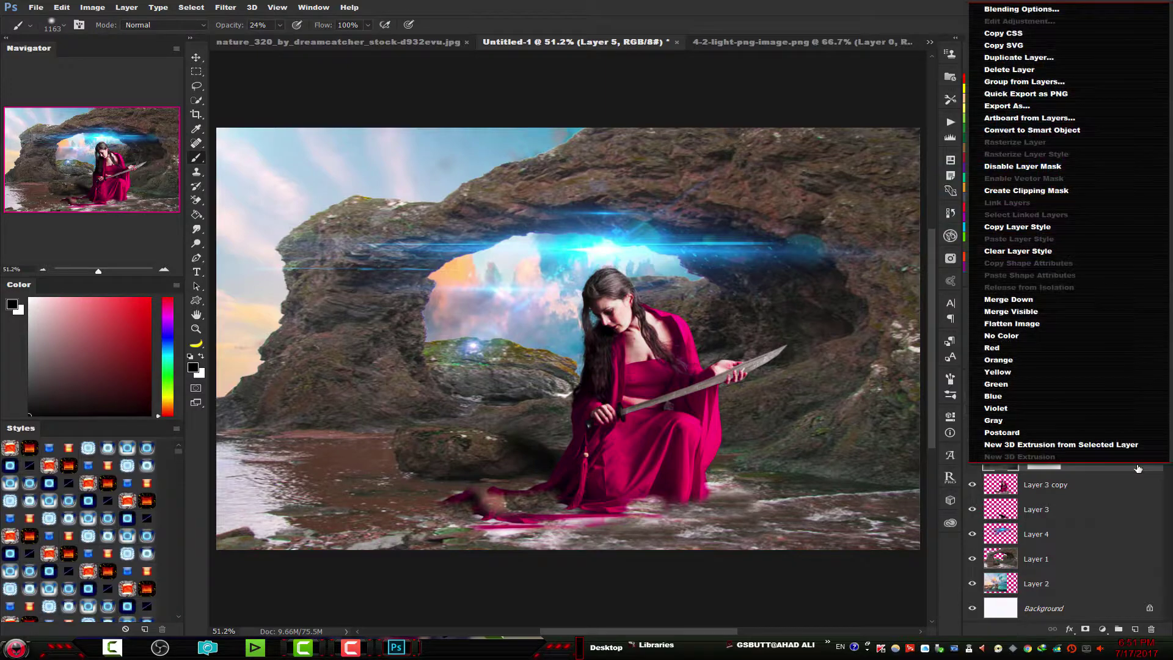
left_click(1139, 469)
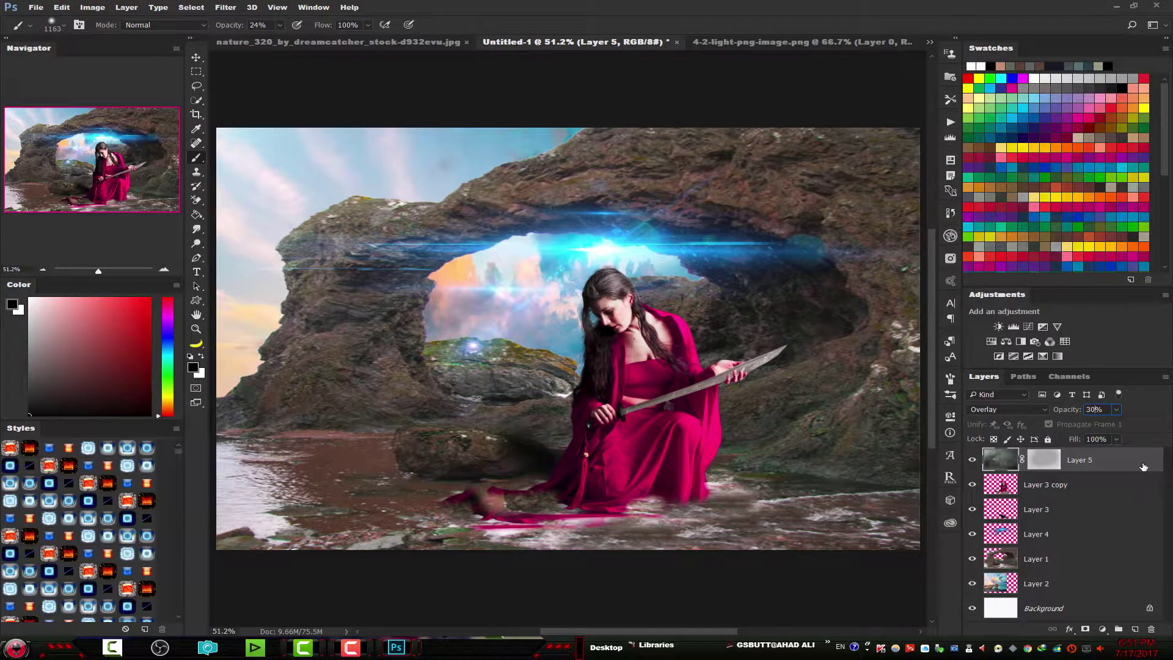
right_click(1144, 467)
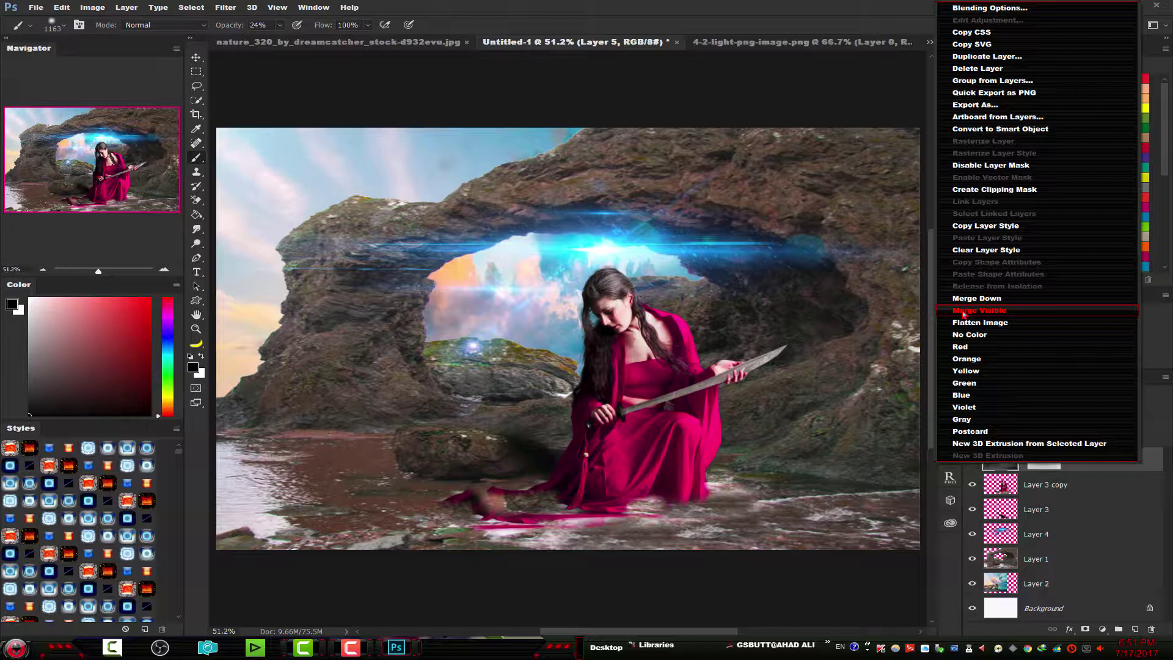
left_click(963, 312)
left_click(1150, 462)
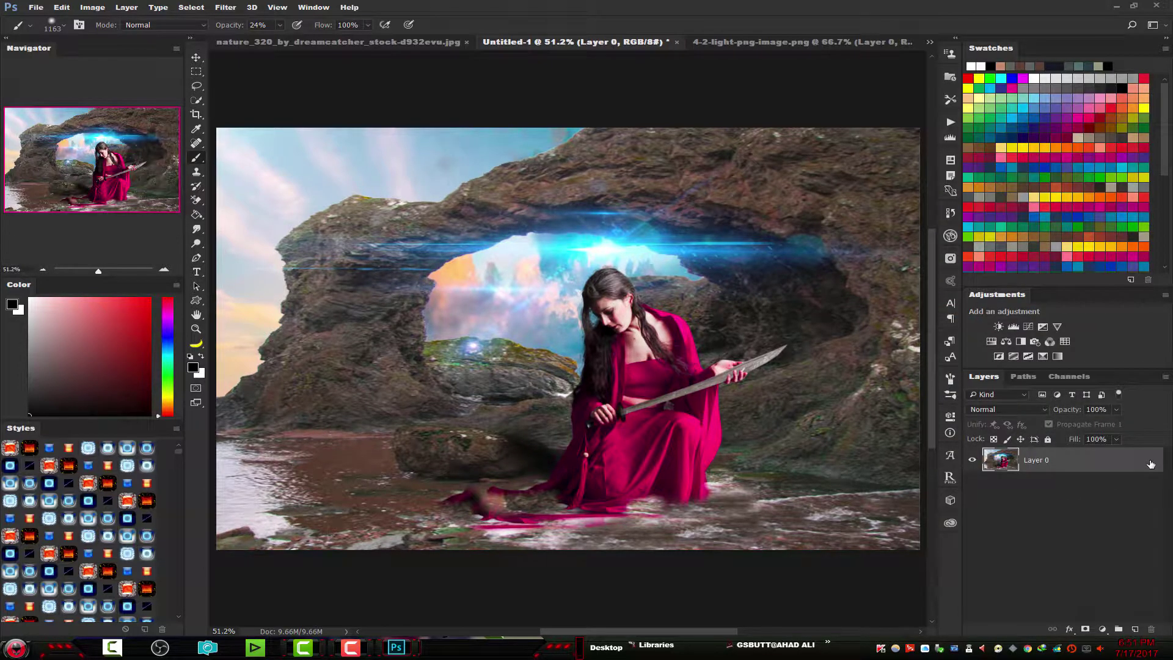
left_click(226, 7)
key("Escape")
Step: Add a Selective Color layer with Reds set to Cyan +35, Yellow -32, Black -27
left_click(1103, 629)
left_click(1099, 623)
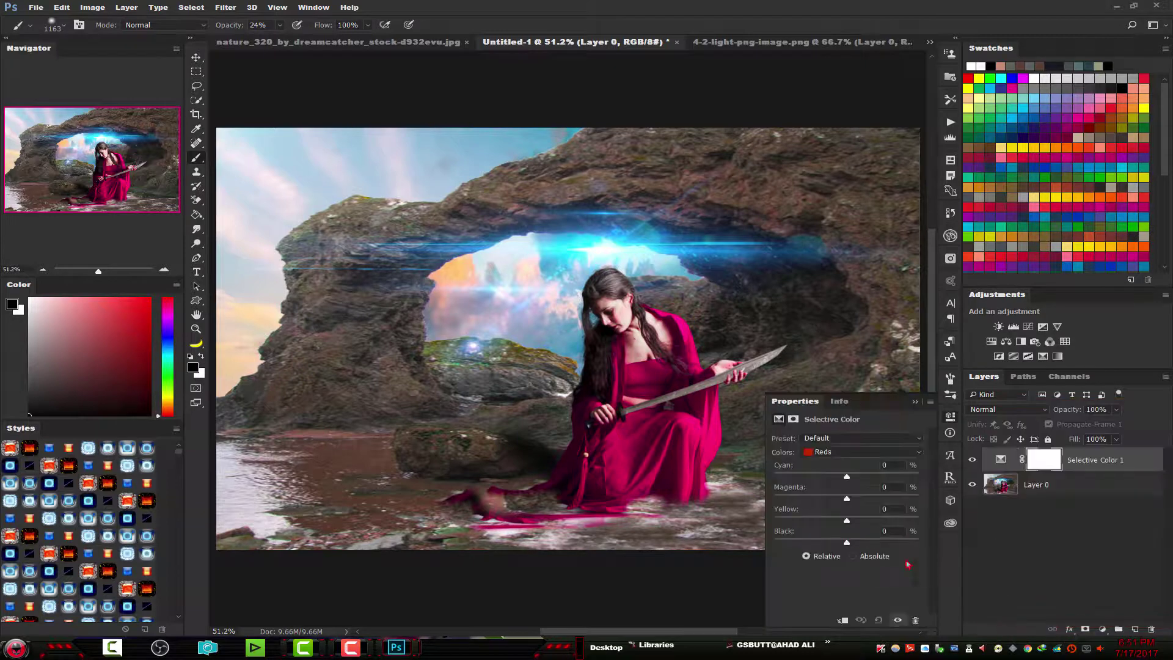
mouse_move(846, 476)
left_mouse_down()
mouse_move(805, 476)
mouse_move(888, 485)
mouse_move(835, 498)
mouse_move(849, 498)
mouse_move(825, 521)
mouse_move(873, 520)
mouse_move(820, 518)
left_mouse_up()
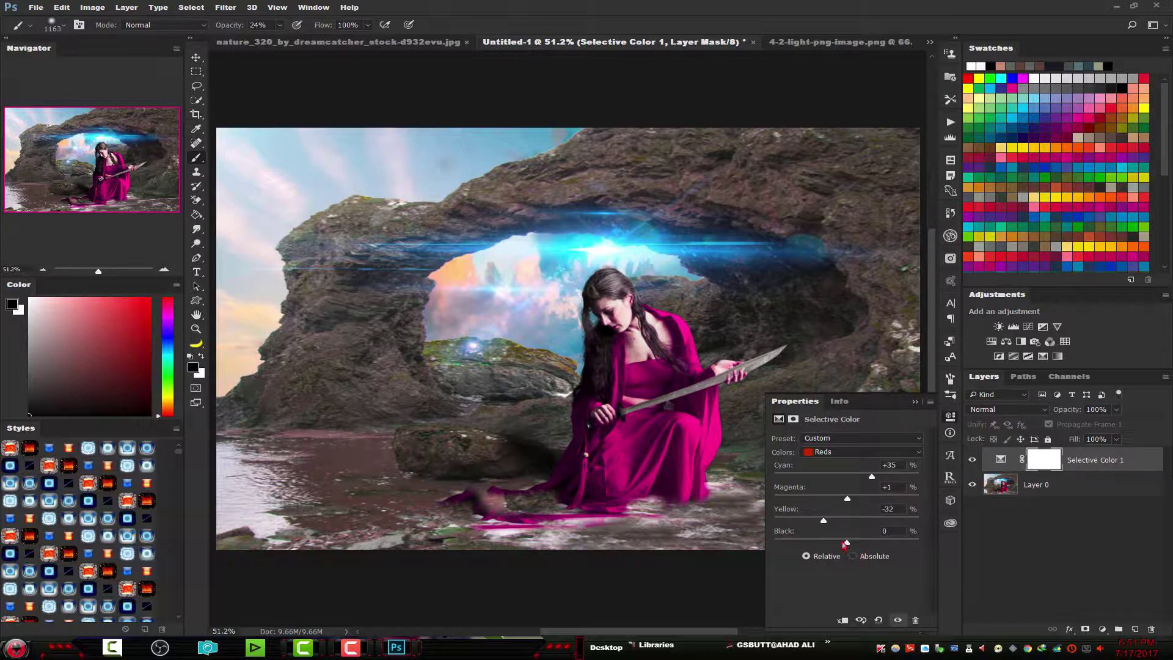
left_click_drag(846, 543, 827, 541)
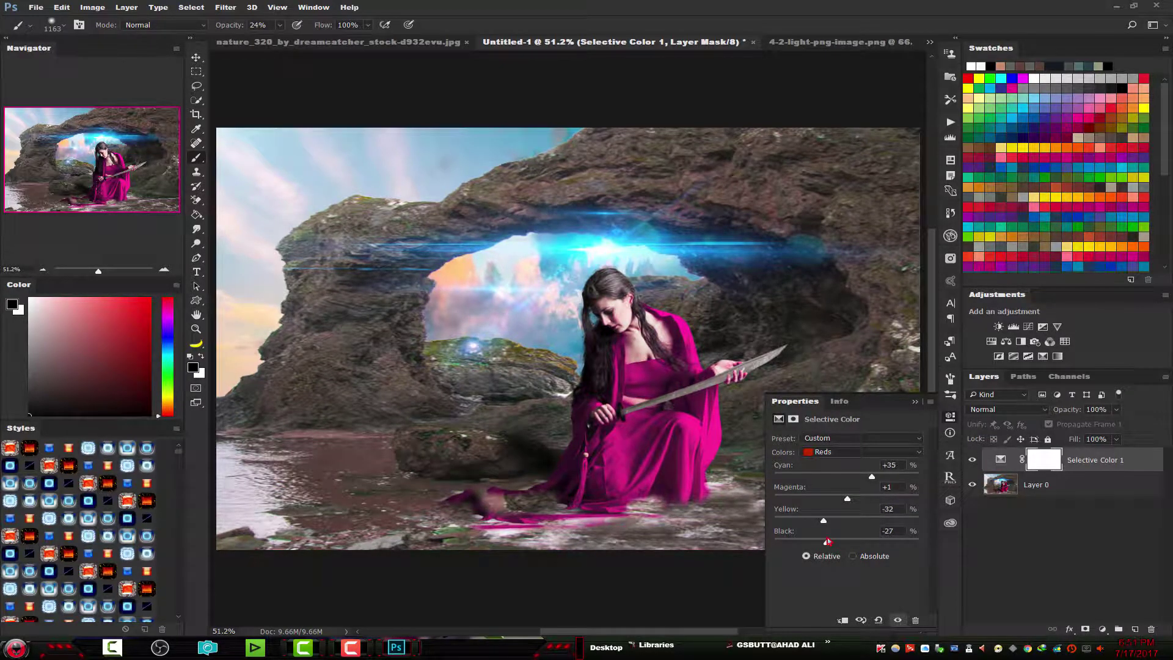
Step: Set Cyans to Cyan +81, Magenta -39, and Yellows to Cyan -21
left_click(843, 457)
left_click(838, 498)
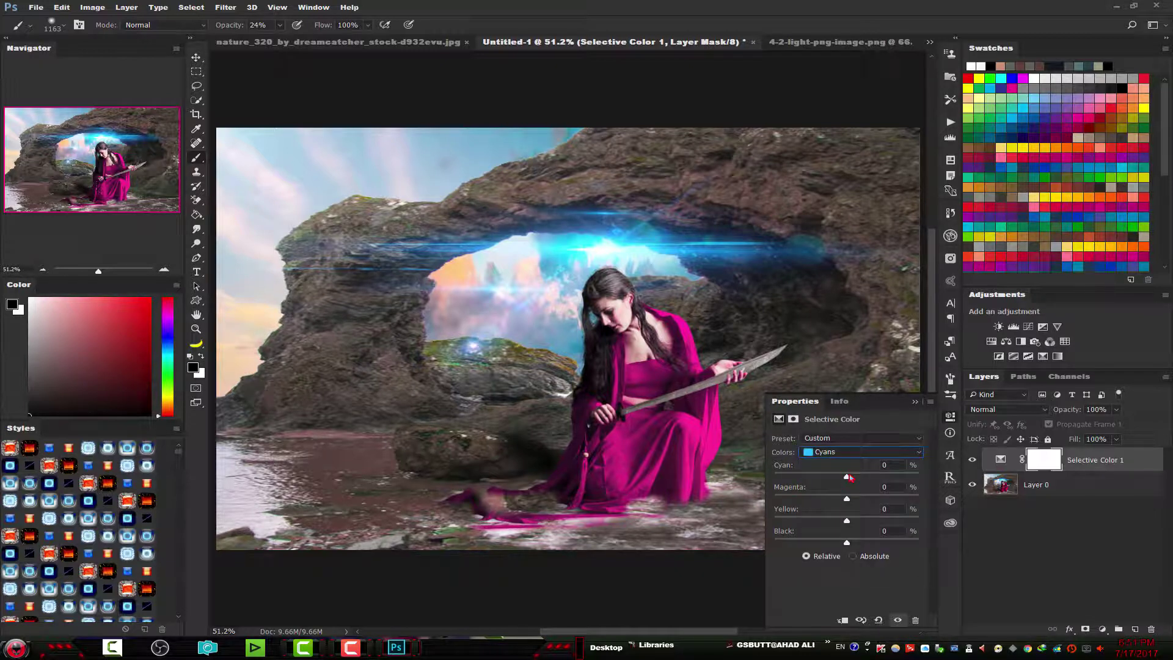
left_click_drag(850, 477, 894, 479)
mouse_move(810, 478)
left_mouse_down()
mouse_move(788, 478)
mouse_move(905, 477)
left_mouse_up()
left_click_drag(847, 500, 818, 500)
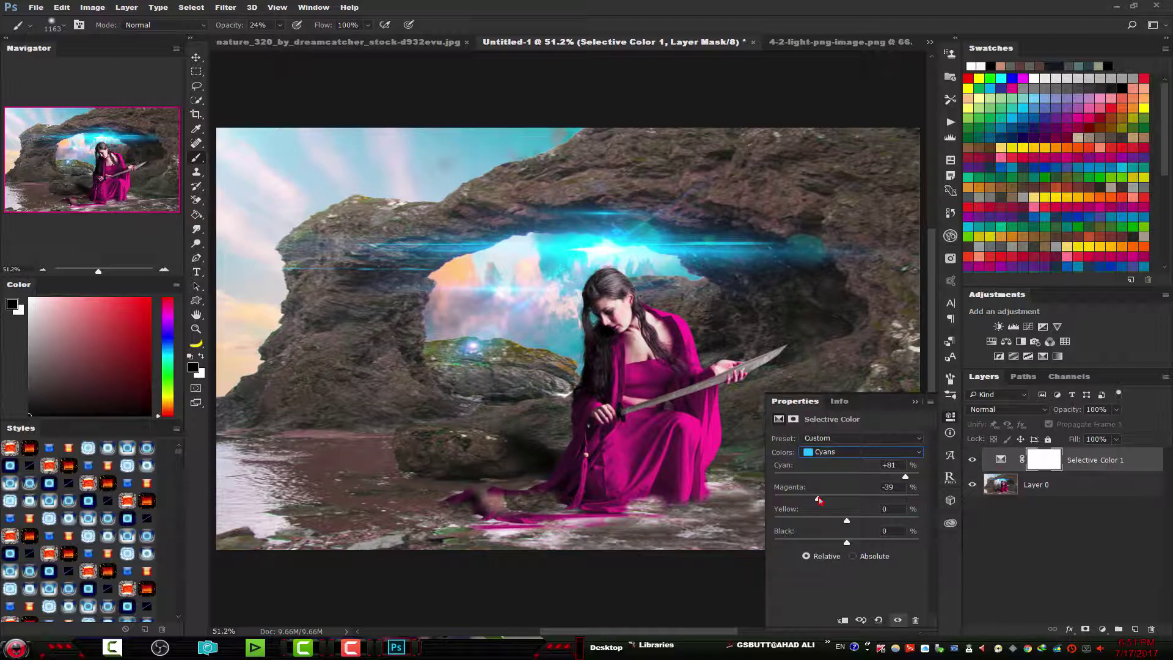
left_click(855, 452)
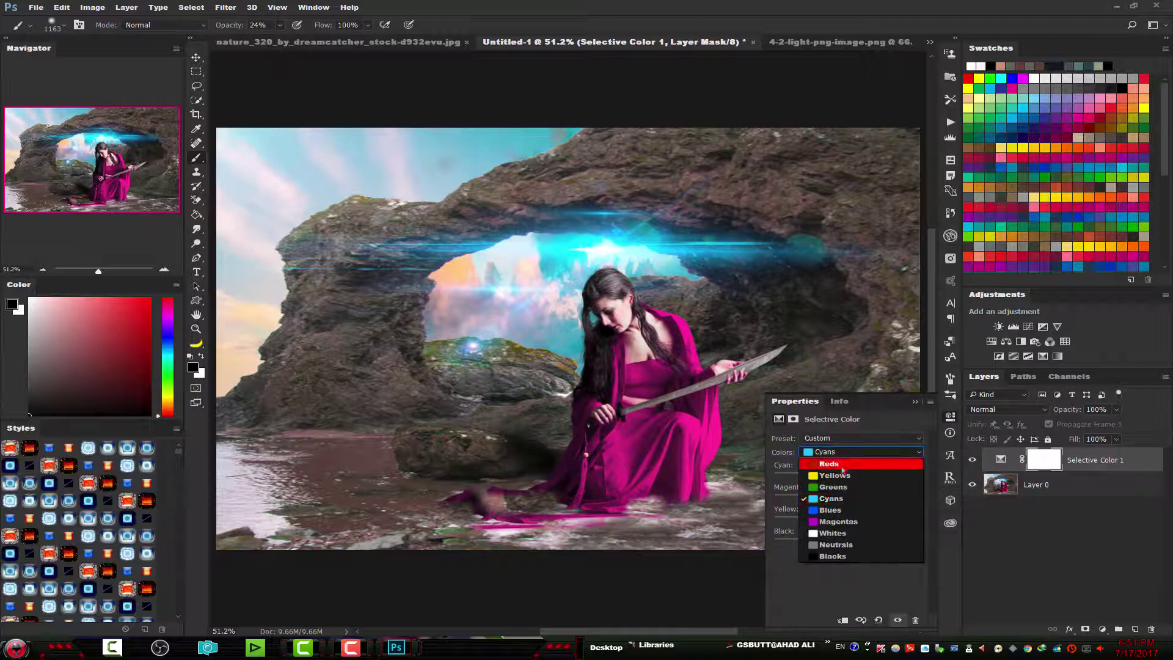
left_click(840, 475)
mouse_move(846, 478)
left_mouse_down()
mouse_move(777, 476)
mouse_move(905, 485)
mouse_move(833, 481)
left_mouse_up()
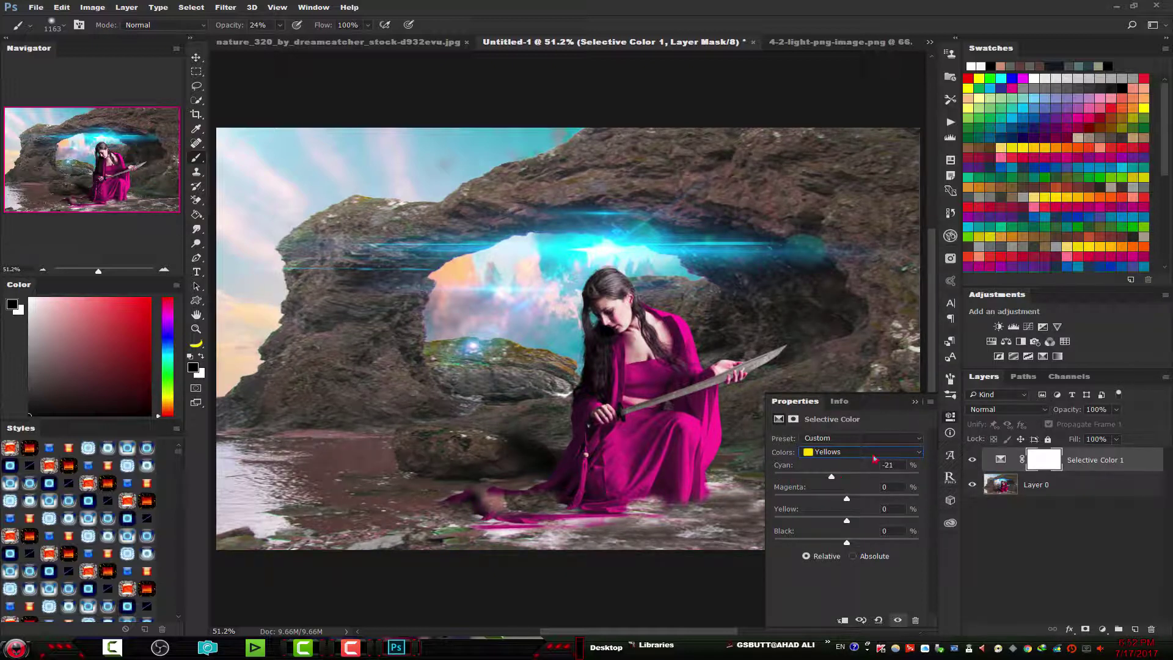
left_click(916, 403)
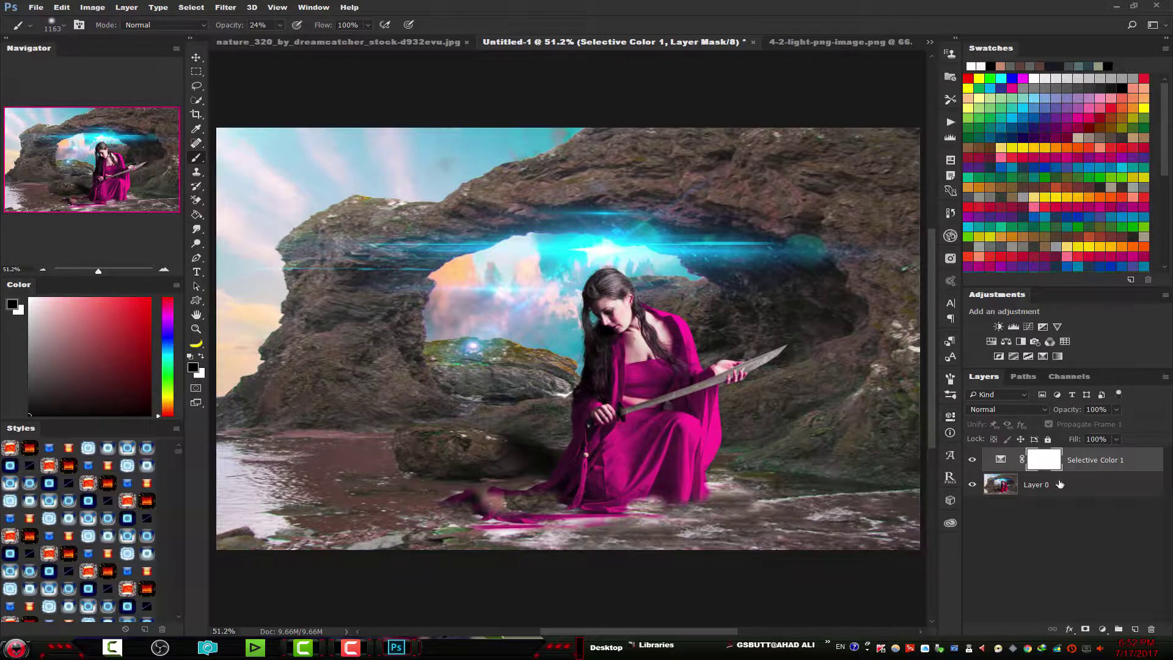
Step: Add a Levels adjustment with the midtone slider raised to 1.11
left_click(1103, 629)
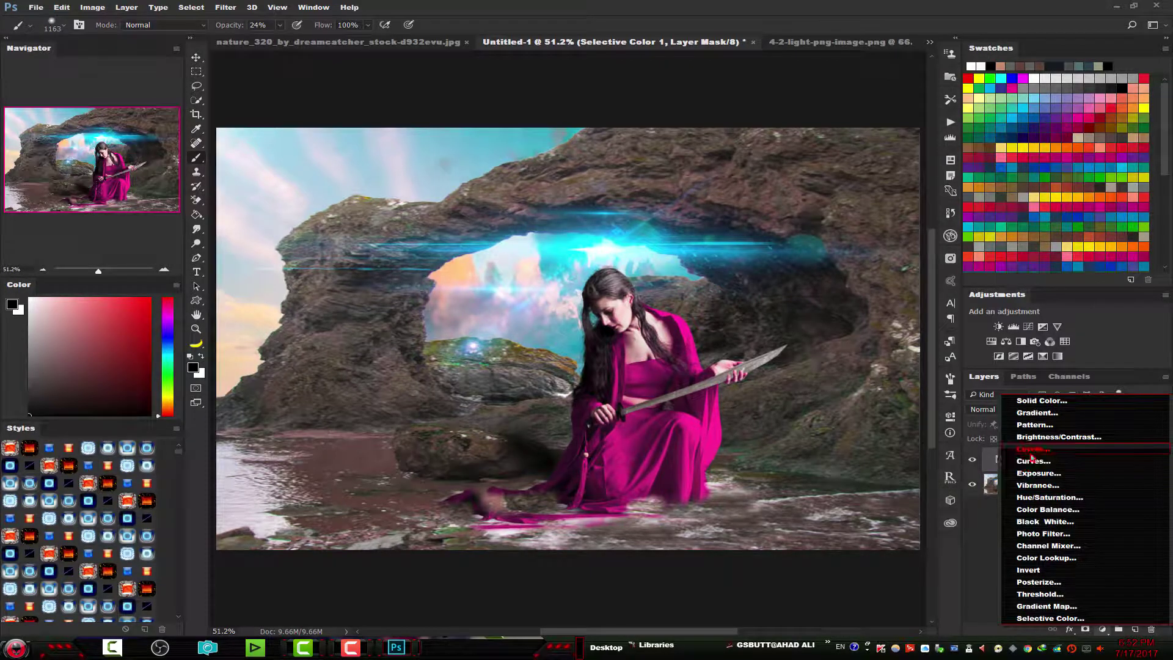
left_click(1032, 449)
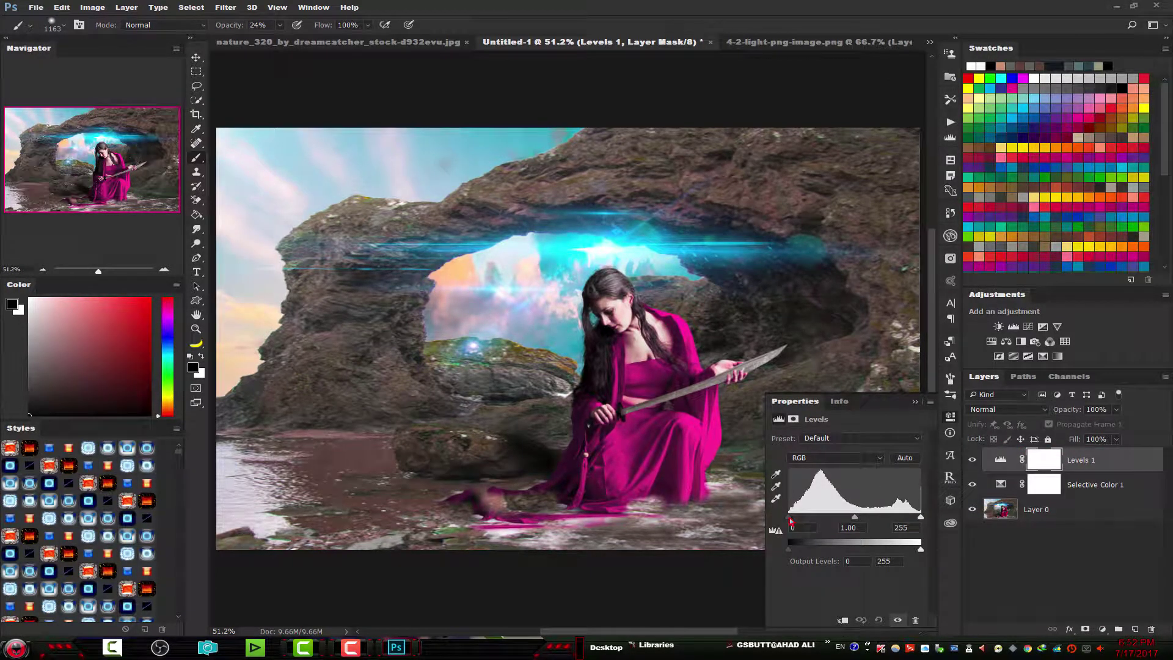
mouse_move(791, 522)
left_mouse_down()
mouse_move(918, 518)
mouse_move(851, 520)
left_mouse_up()
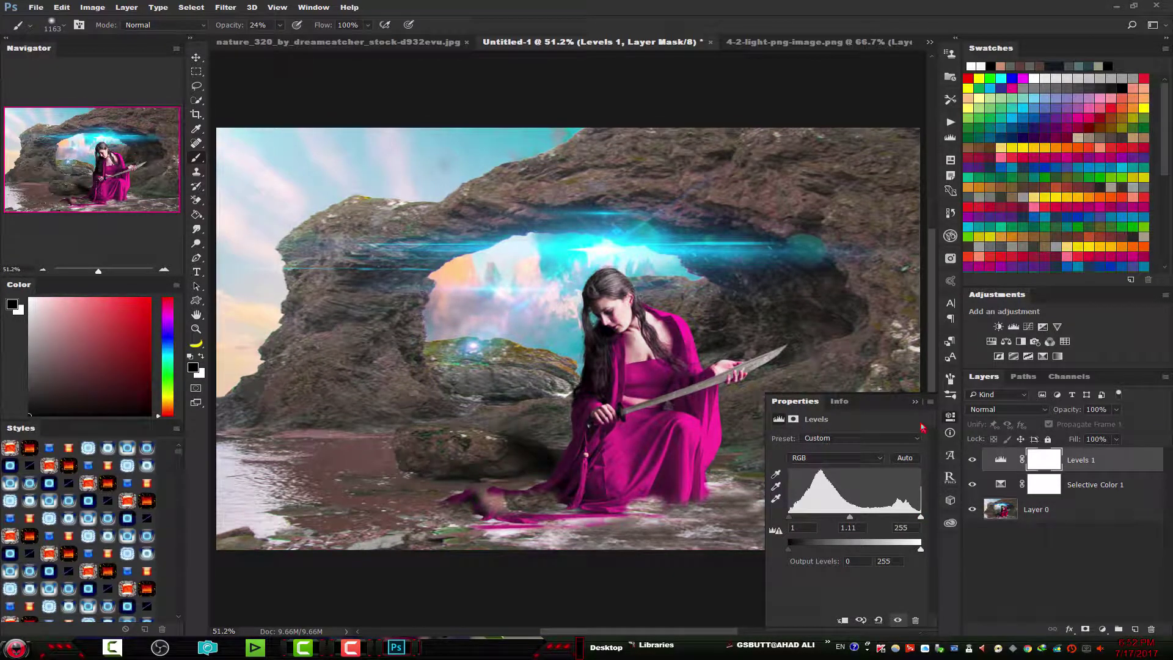
left_click(916, 402)
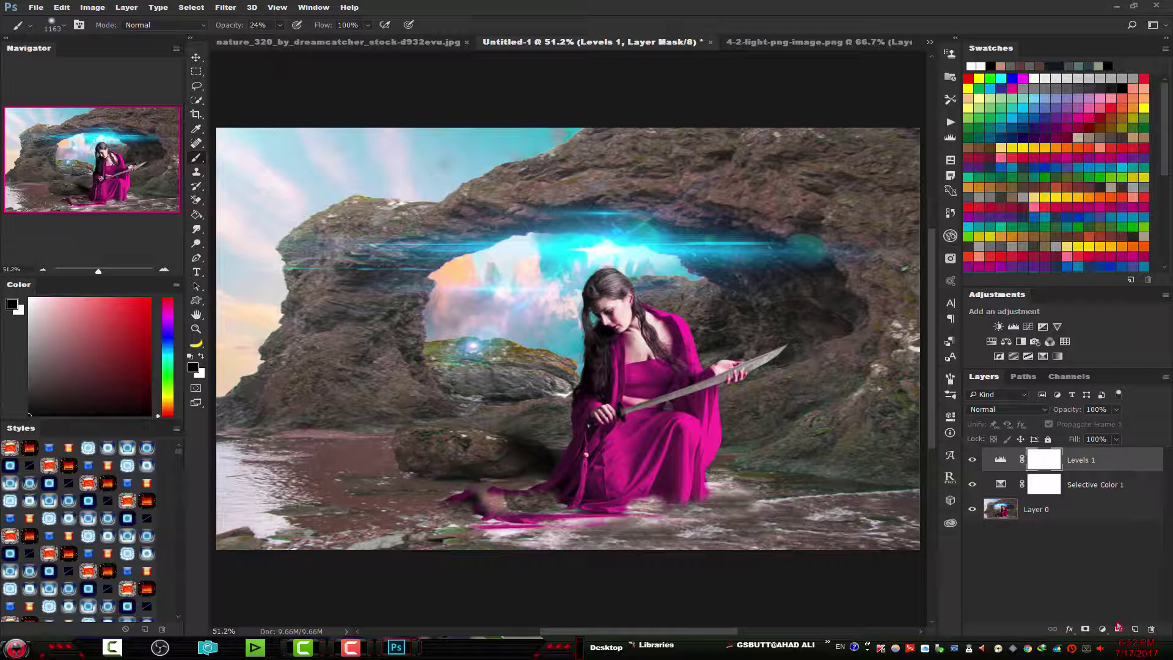
left_click(1103, 629)
Step: Add a Warming Filter (85) Photo Filter, then merge all visible layers into one
left_click(1032, 530)
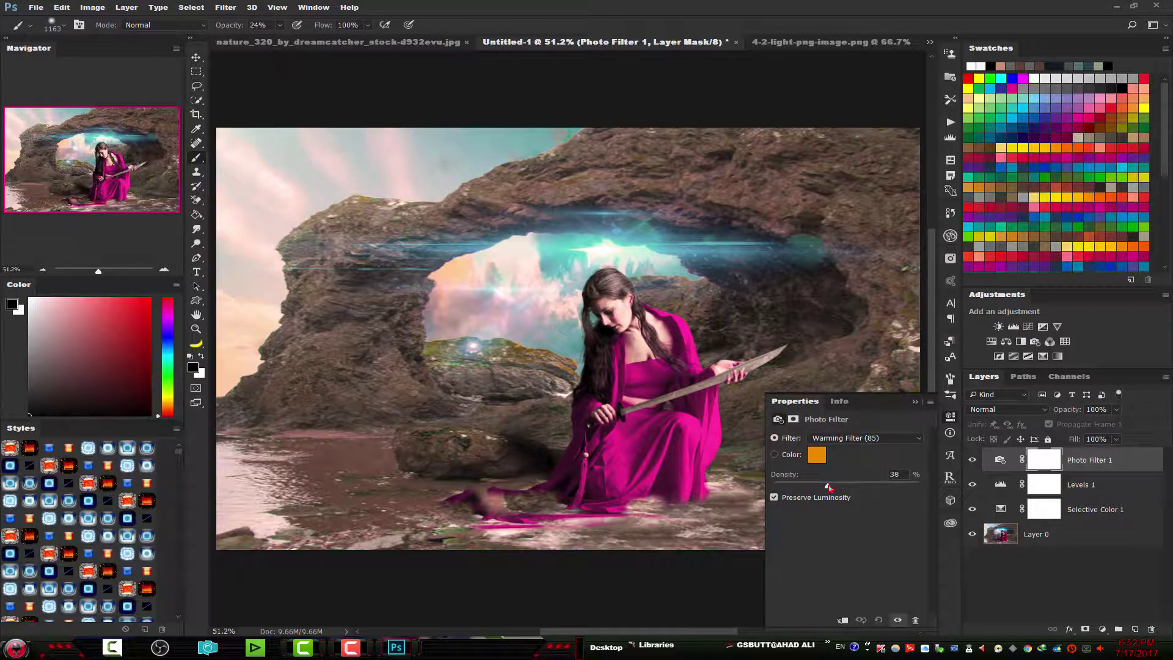
left_click(915, 401)
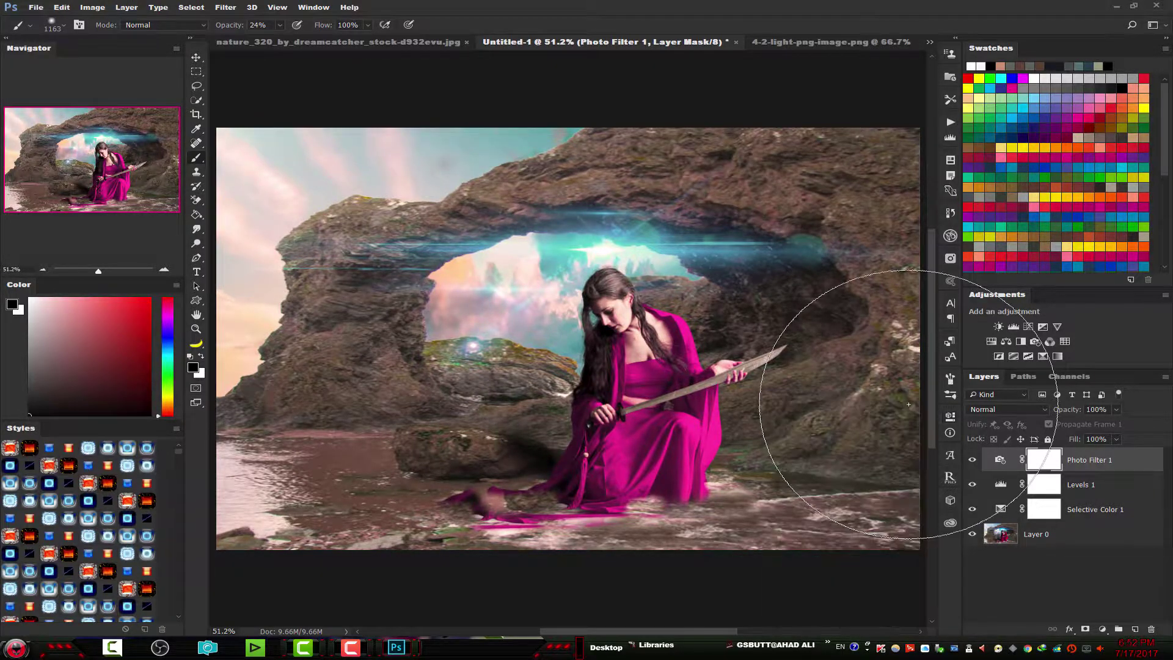
right_click(1134, 462)
left_click(1039, 315)
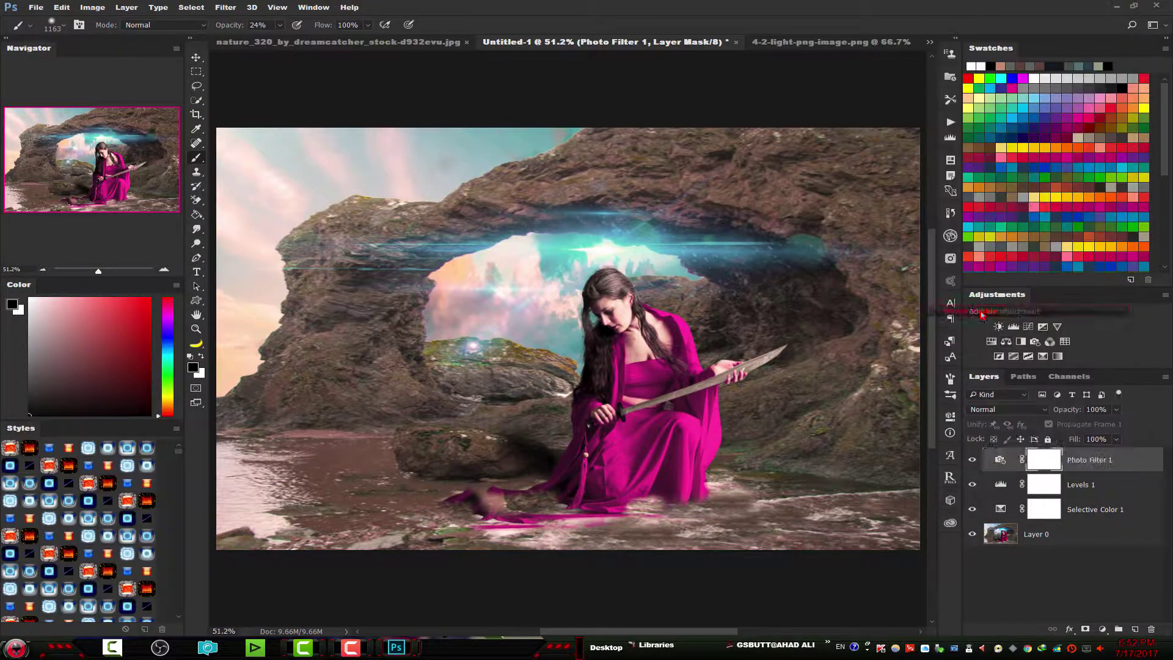
left_click(225, 7)
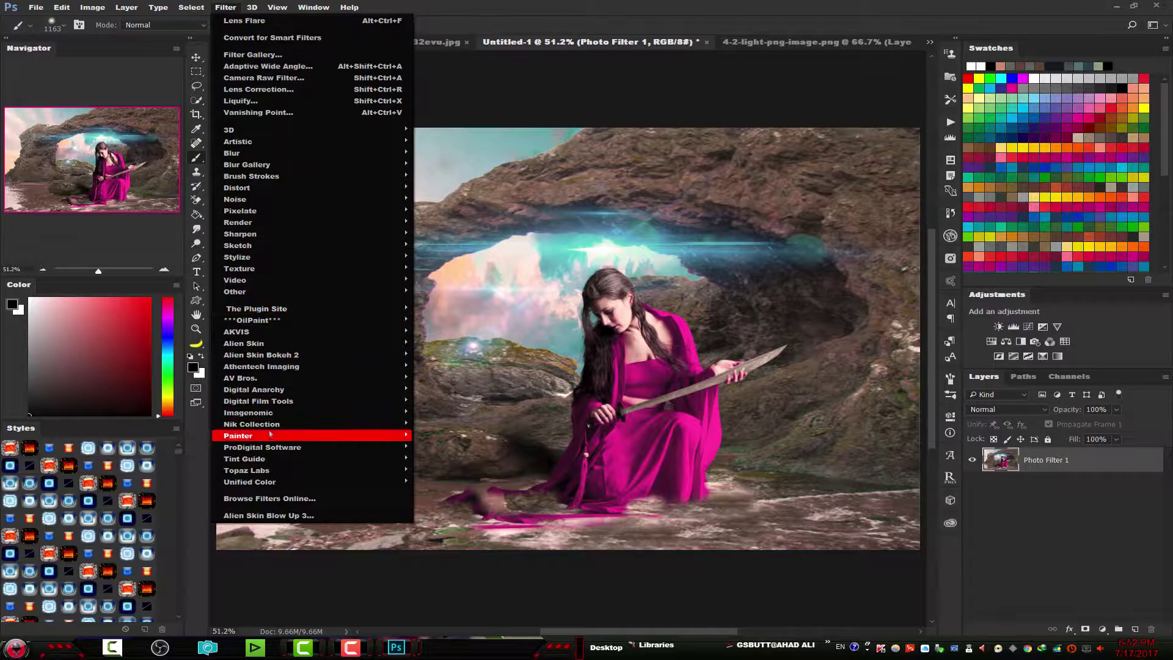
Step: Apply Color Efex Pro 4 Cross Processing with boosted strength and rebalanced control-point opacity as a new layer
mouse_move(252, 423)
left_click(452, 436)
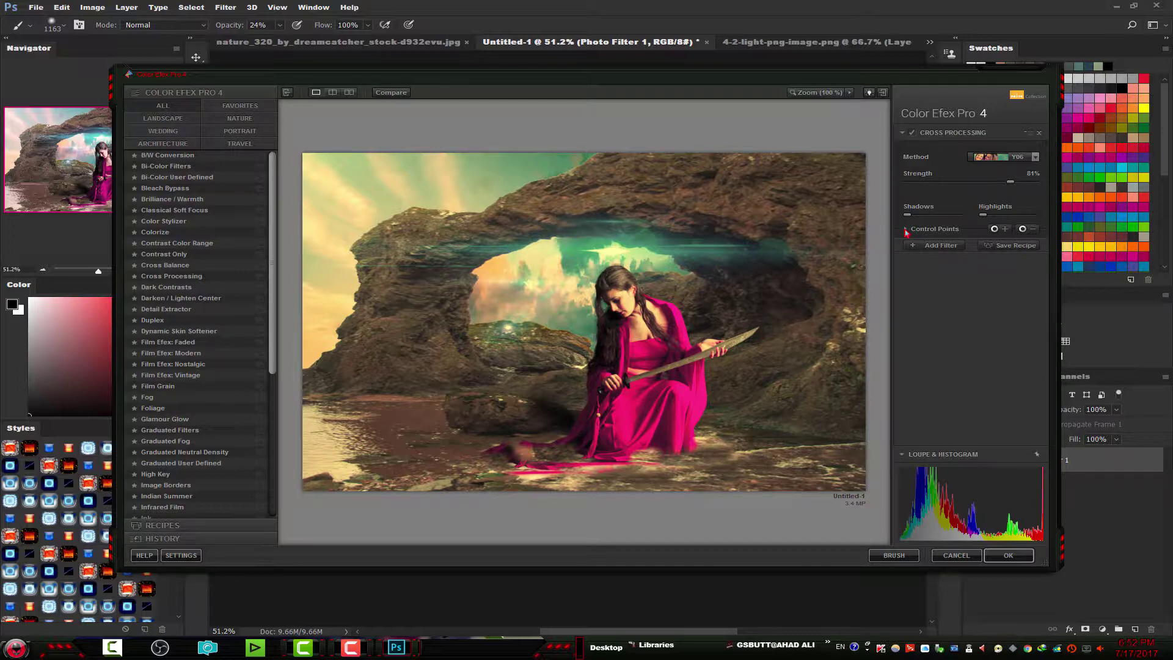
left_click(906, 230)
left_click_drag(1009, 258, 998, 259)
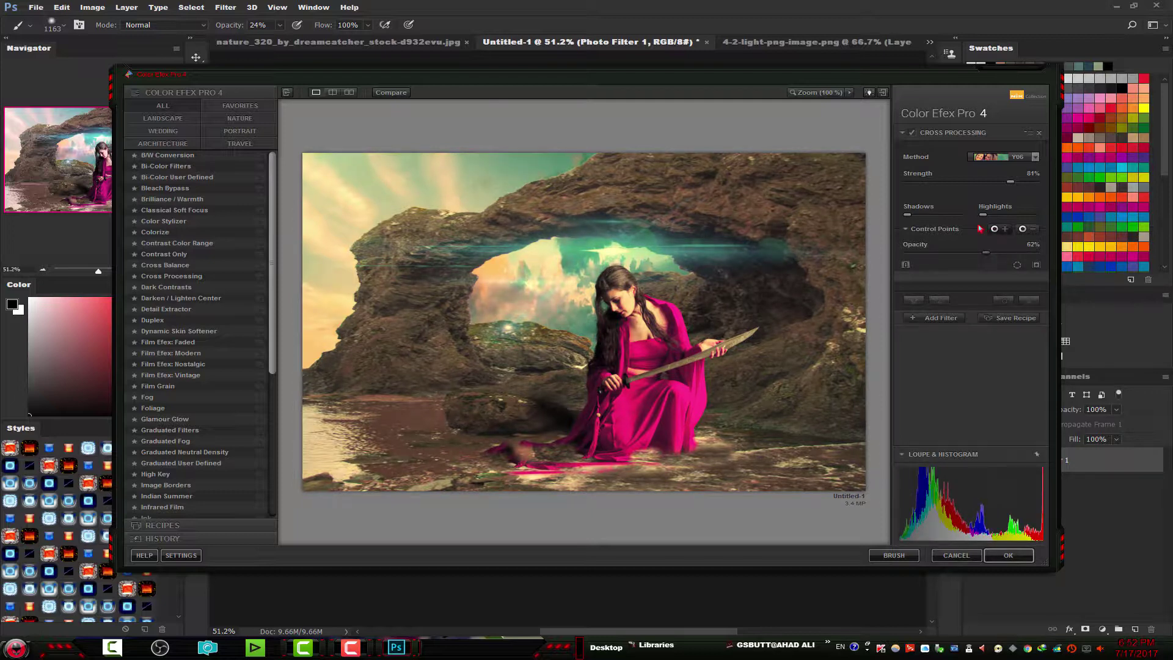
mouse_move(1011, 182)
left_mouse_down()
mouse_move(1030, 183)
mouse_move(1012, 184)
left_mouse_up()
left_click_drag(986, 252, 997, 255)
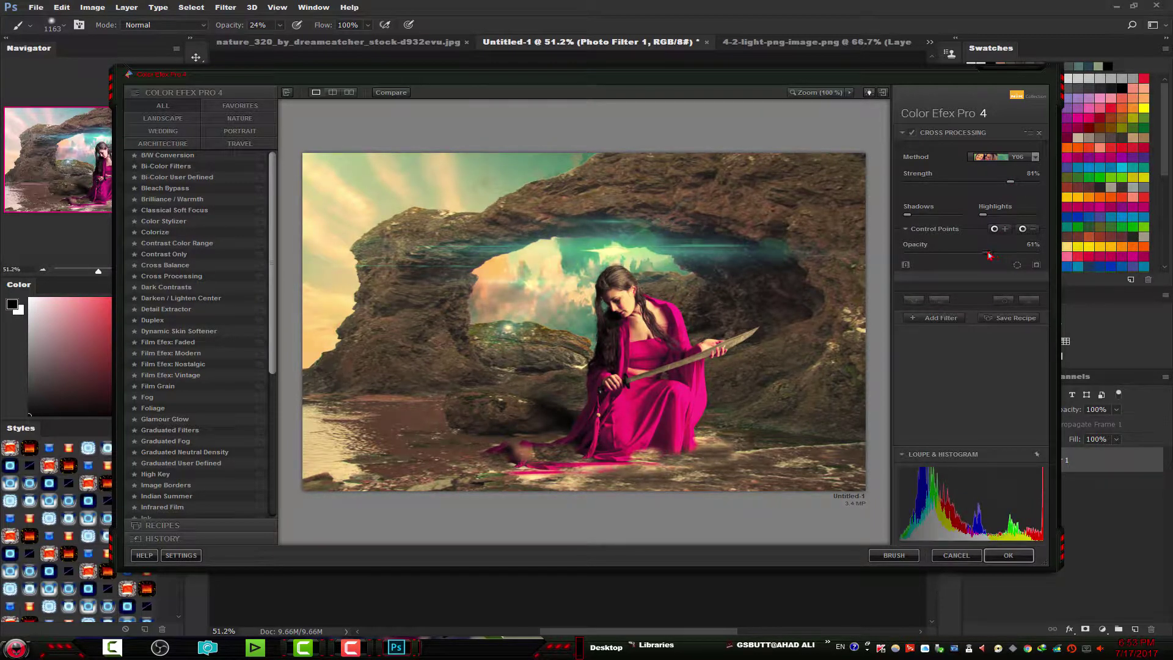
left_click_drag(989, 256, 998, 259)
left_click(1008, 555)
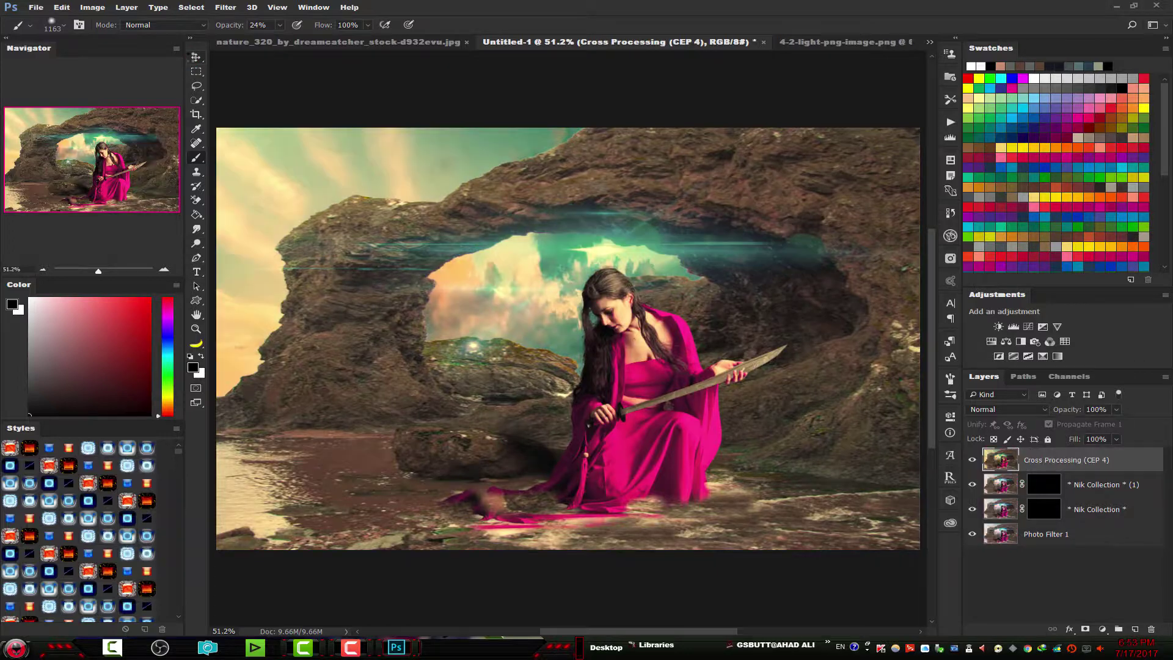
Step: Select the Move tool and start Save As in the Downloads > New folder (2) location
left_click(196, 56)
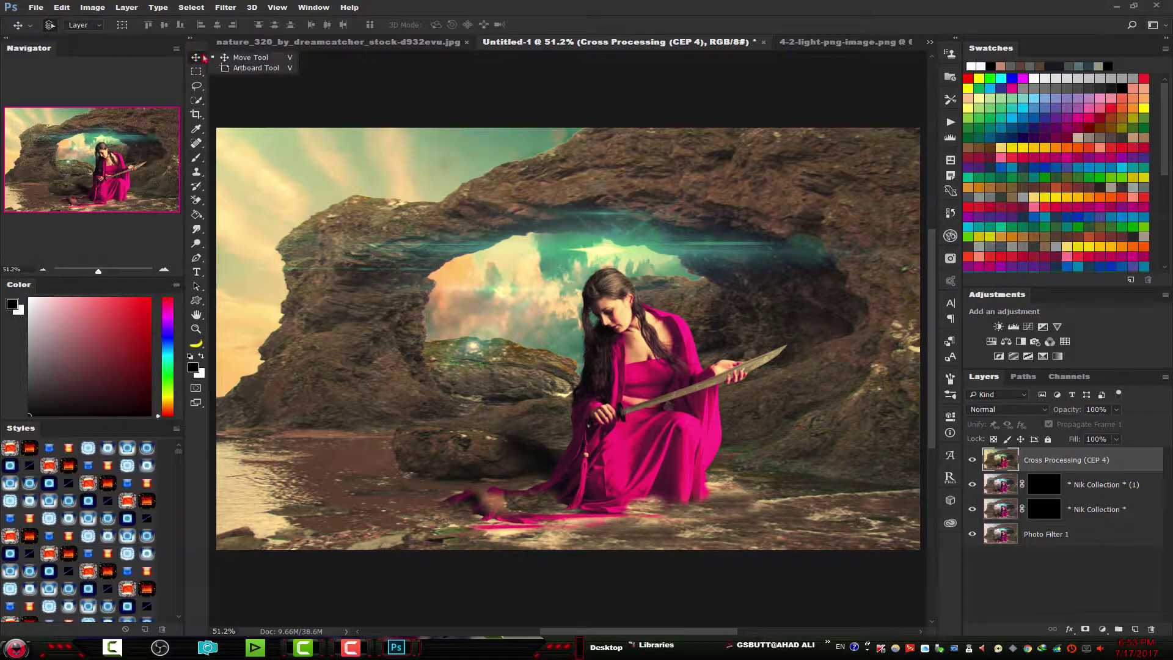
left_click(35, 7)
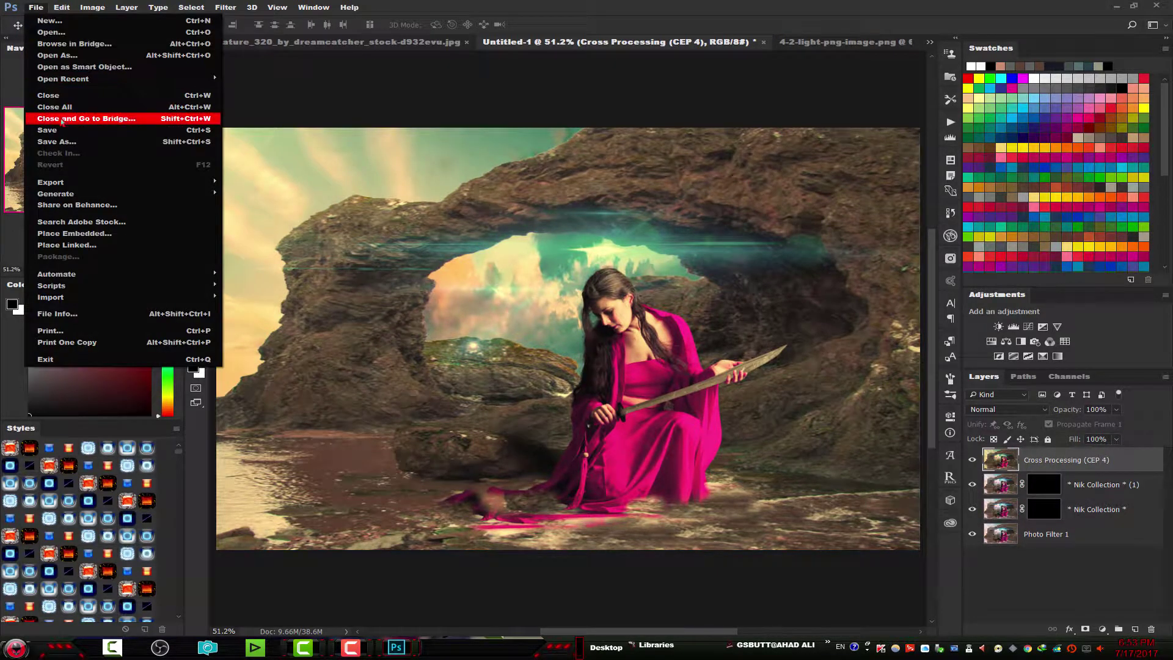
left_click(61, 141)
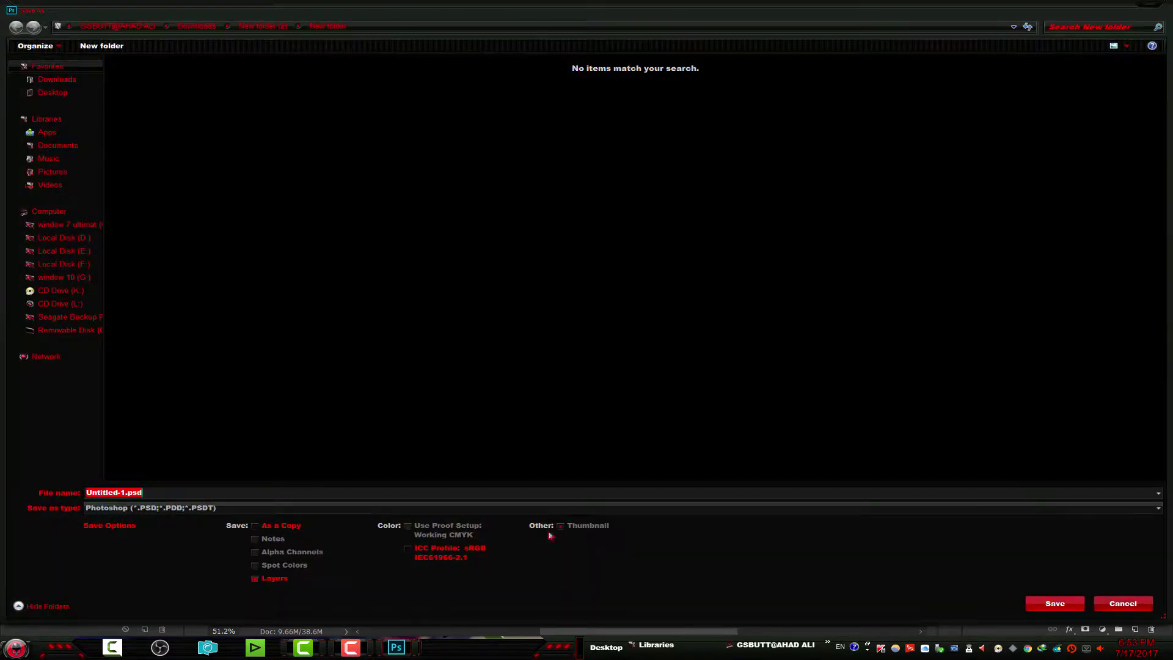
left_click(92, 81)
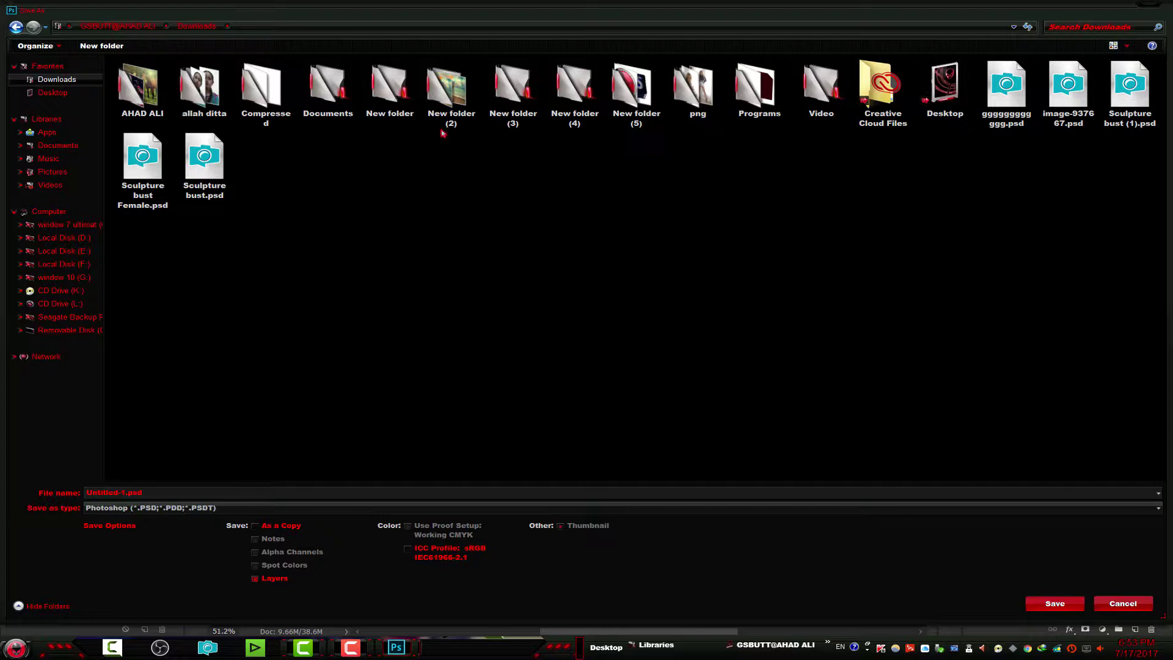
double_click(452, 104)
double_click(144, 92)
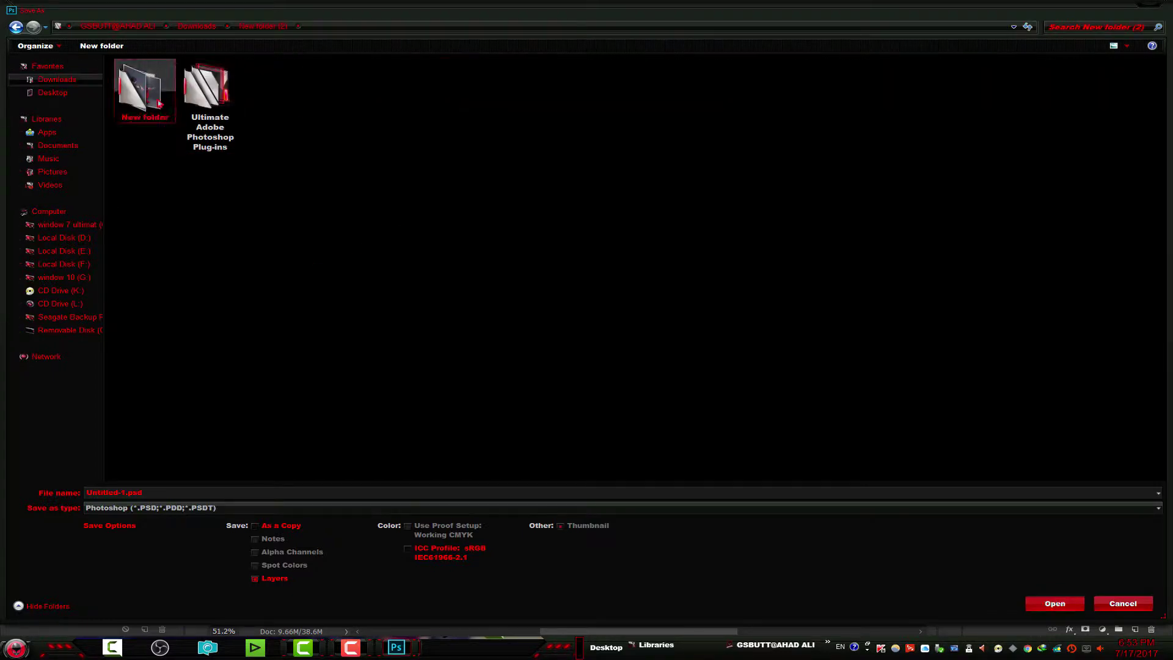
Step: Save the composite as a JPEG named 'd' in New folder (2)
left_click(238, 509)
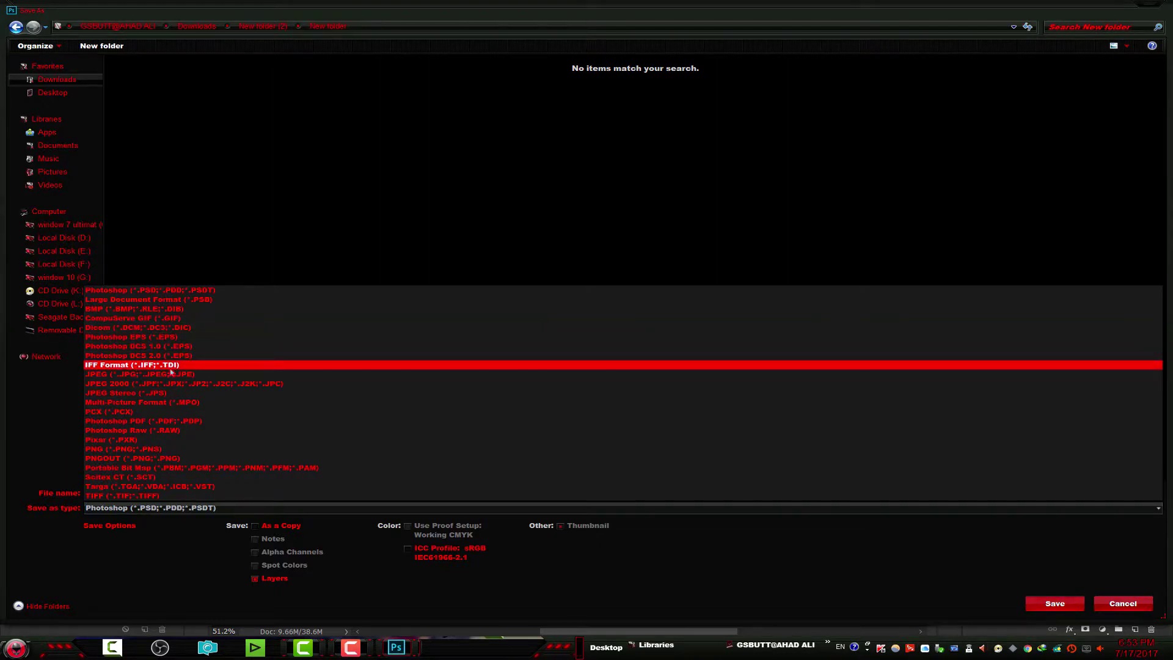
left_click(173, 375)
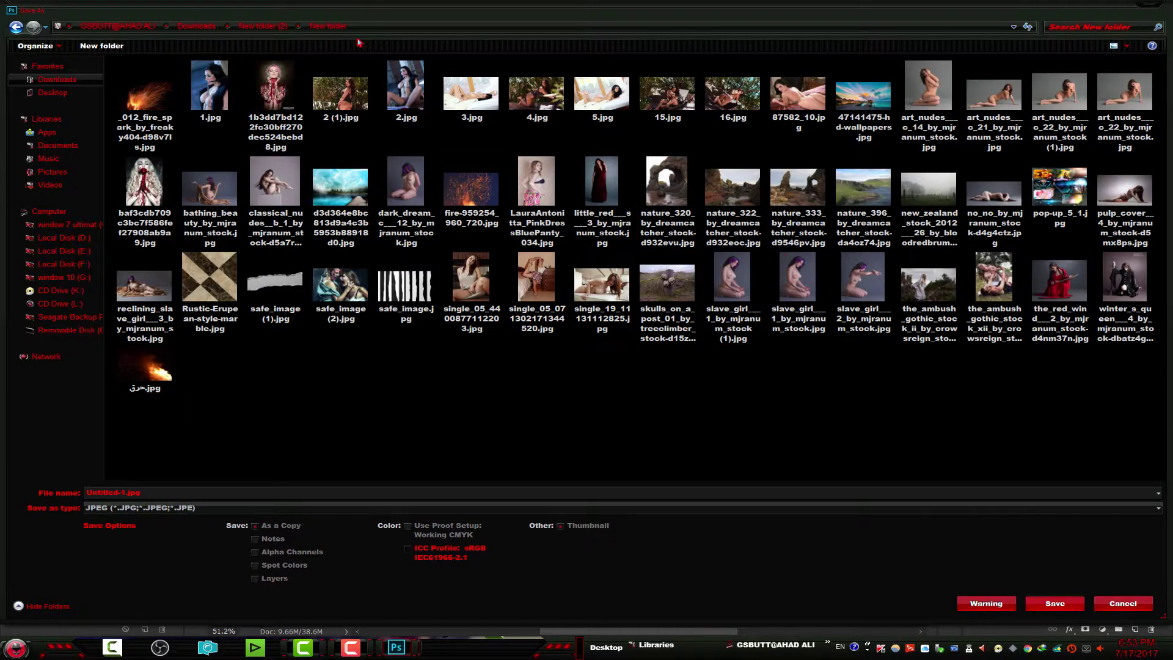
left_click(17, 28)
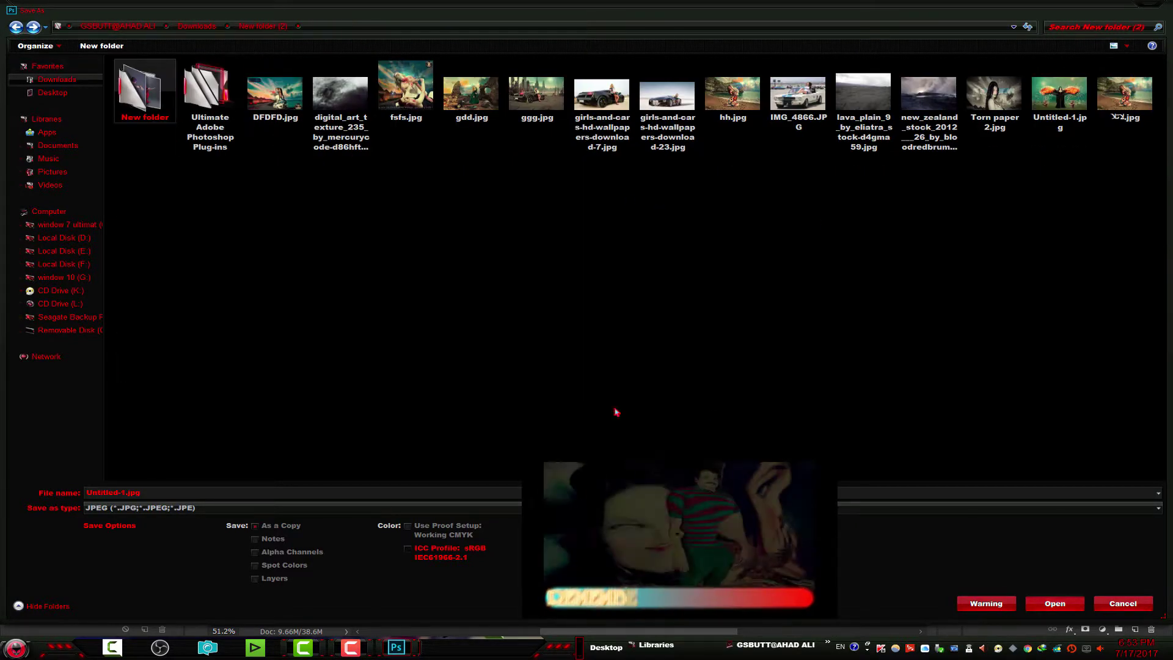
left_click(173, 495)
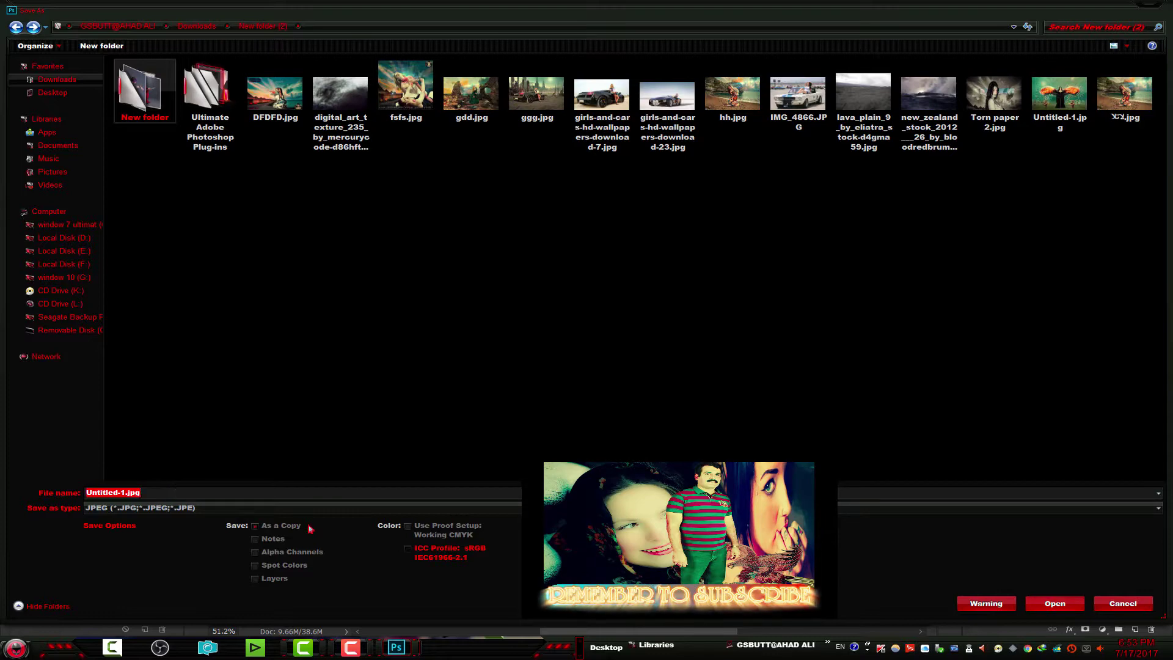
type("d")
left_click(1055, 603)
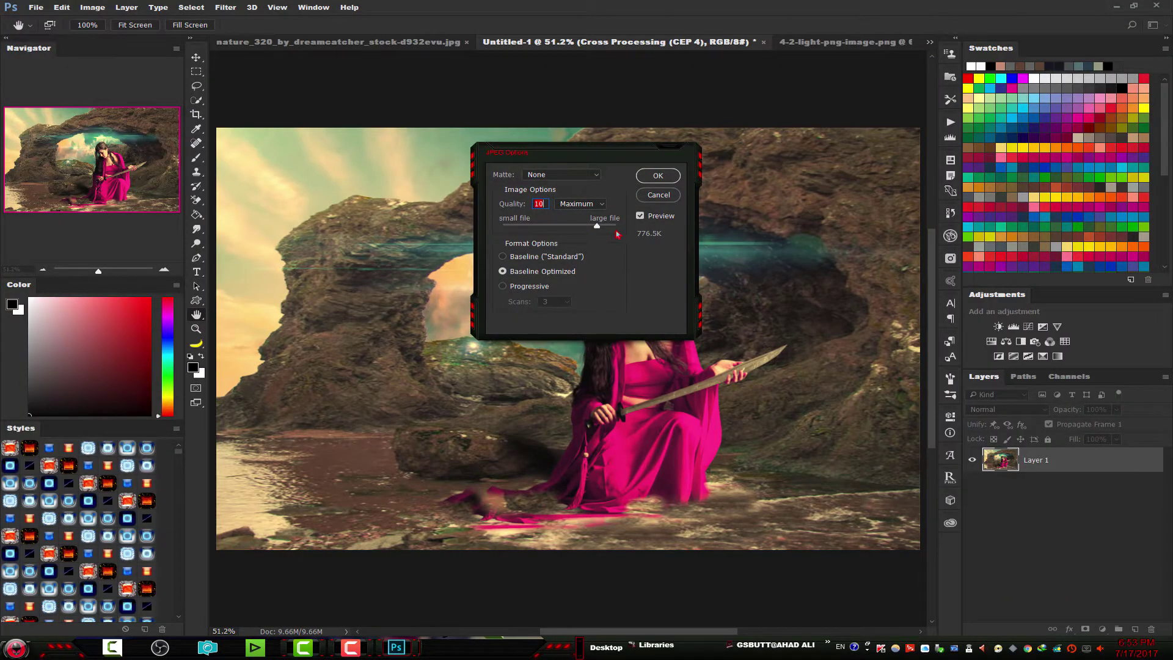
Step: Set JPEG quality to 11 (Maximum) and confirm the save
left_click_drag(599, 231, 606, 230)
left_click(659, 176)
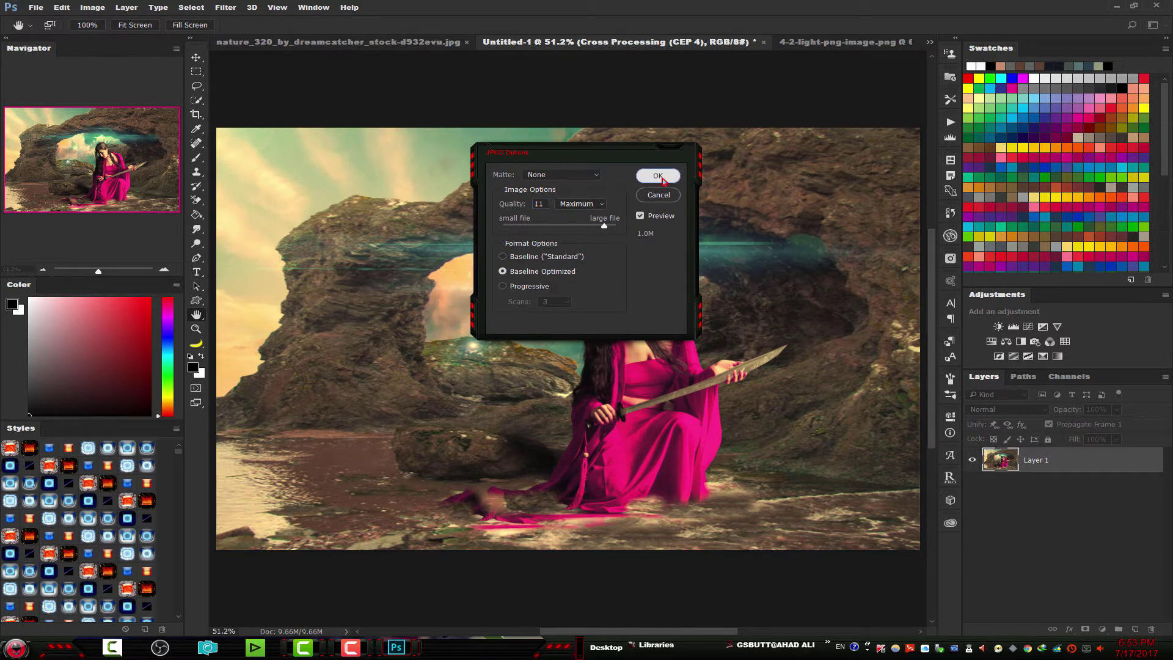